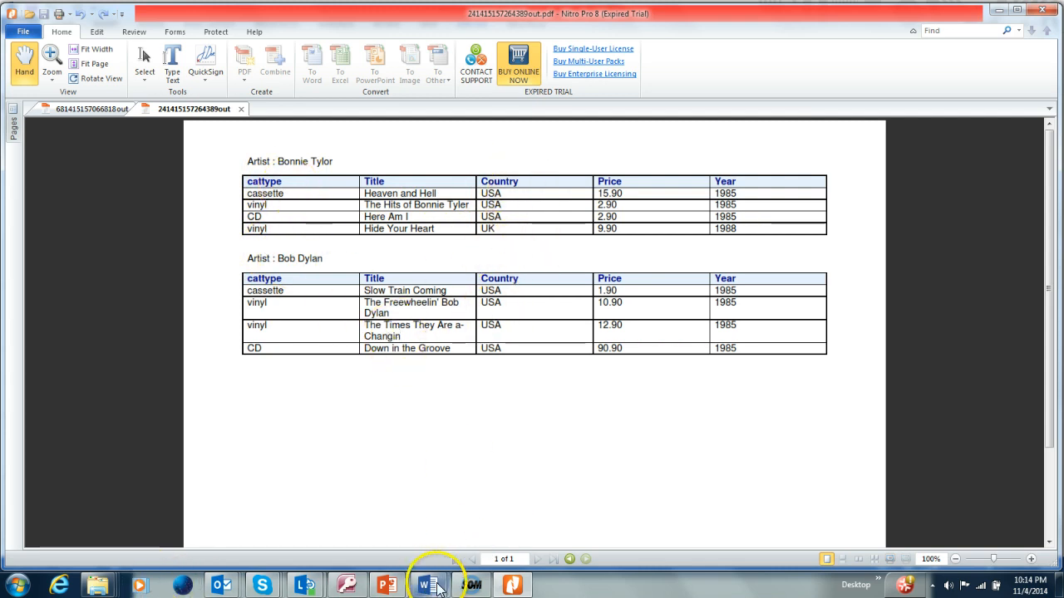
Step: Switch to the xxnn_chaper_19_001.rtf template in Word and examine the outer and inner loop codes in the Field Browser
mouse_move(432, 582)
click(501, 524)
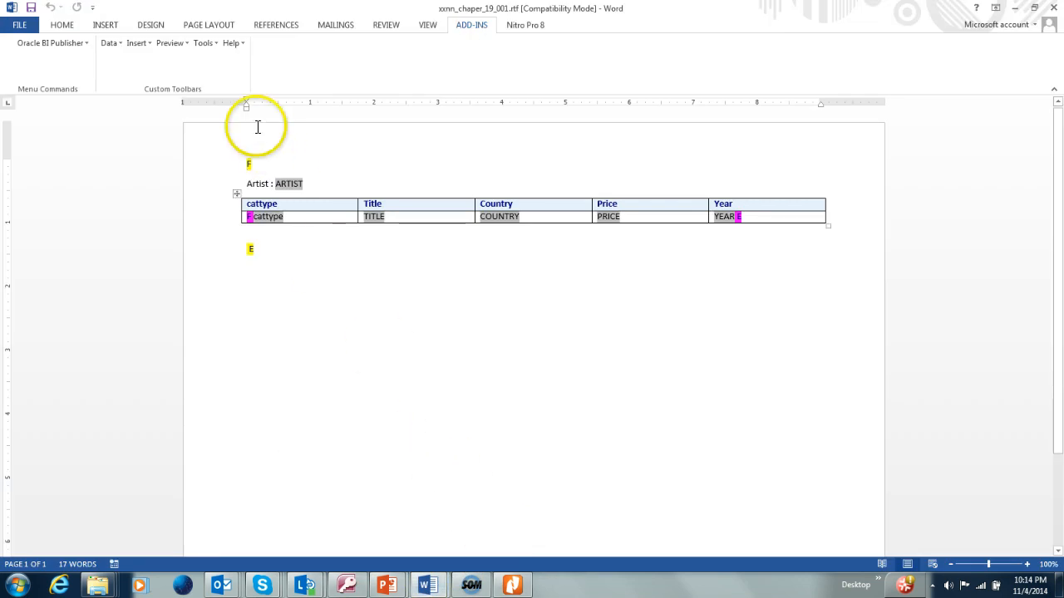
click(206, 43)
click(226, 60)
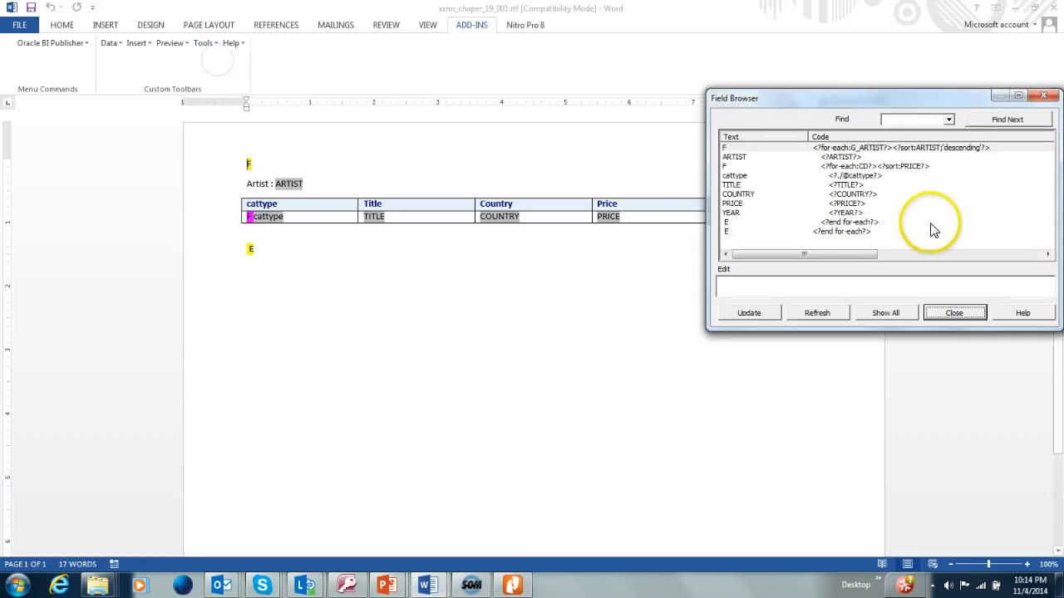
click(846, 148)
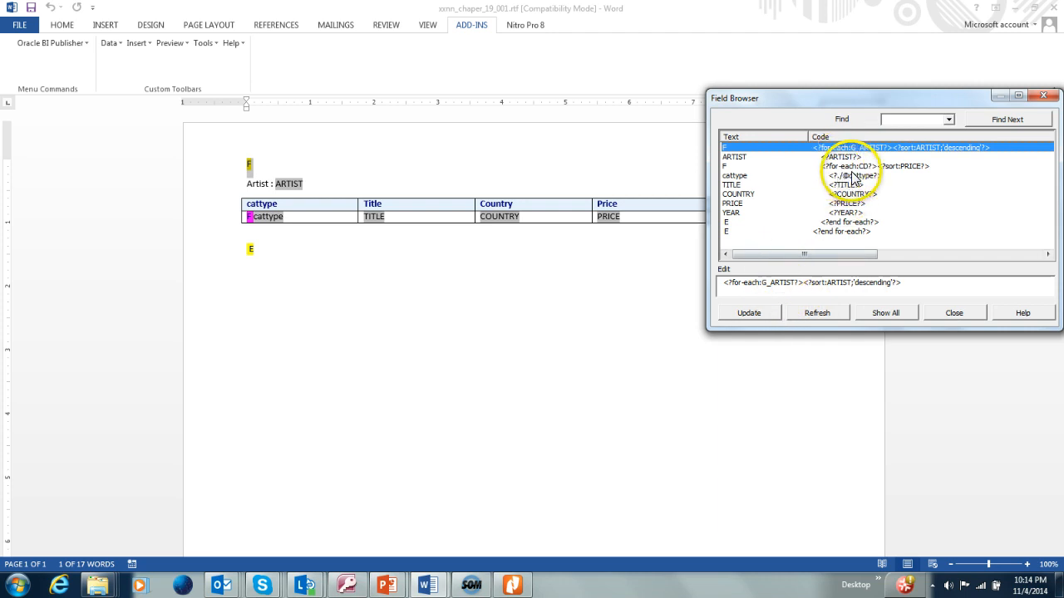
click(847, 176)
click(862, 167)
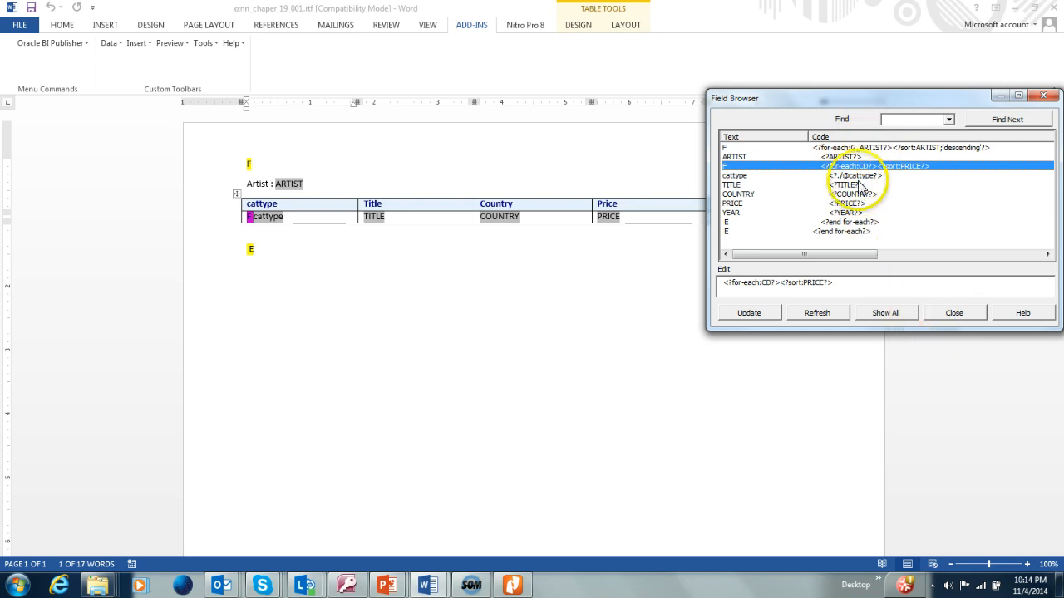
Step: Change the outer G_ARTIST loop code to start with for-each@section, keeping its sort, and update the field
click(861, 149)
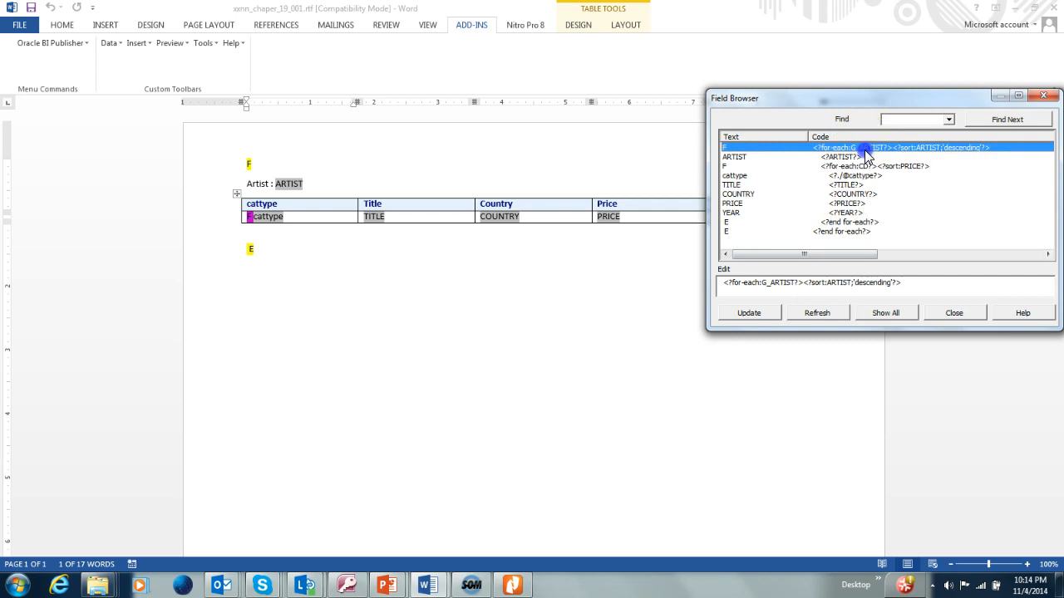
click(759, 282)
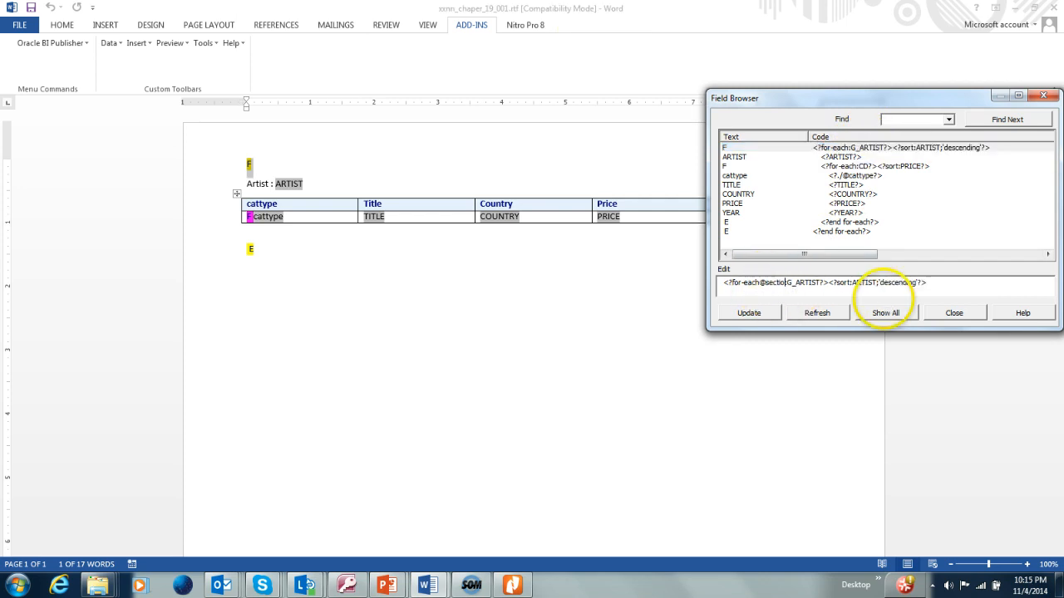
click(771, 311)
click(956, 312)
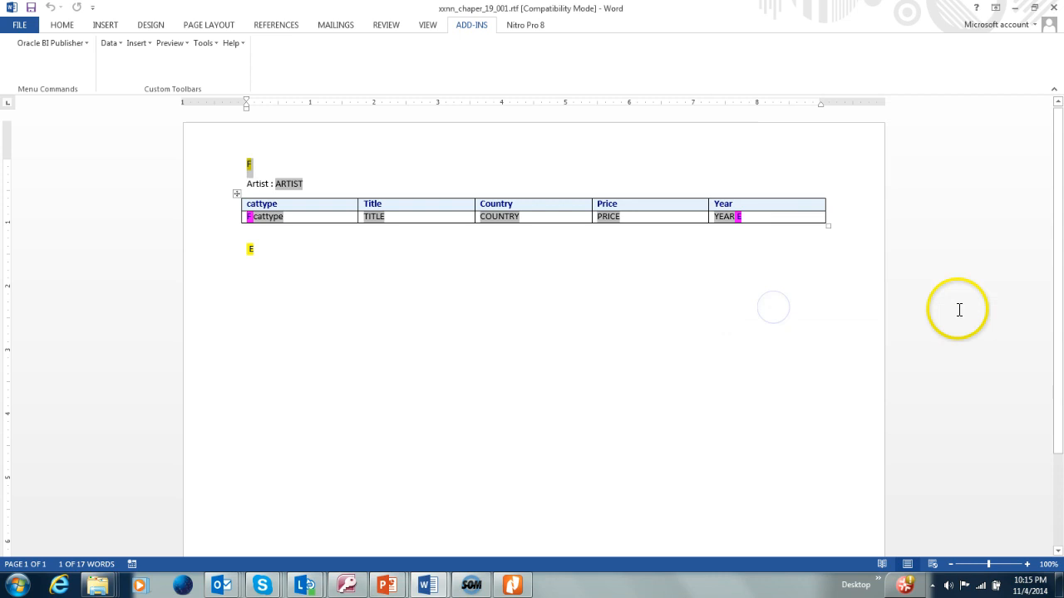
Step: Preview the template as a PDF and page back and forth to compare the artist pages
click(174, 45)
click(190, 71)
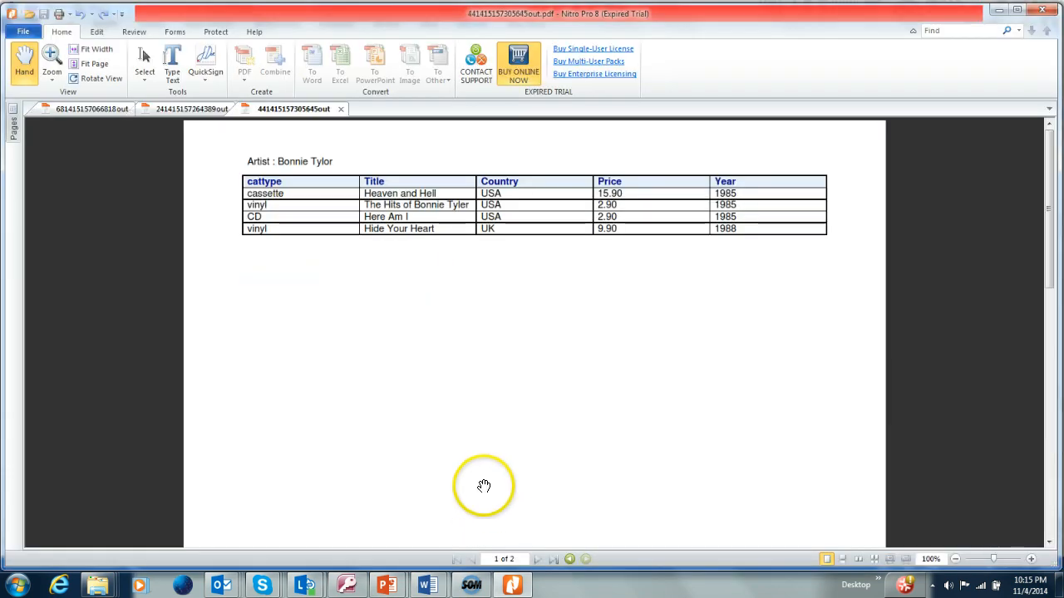
click(538, 560)
click(470, 559)
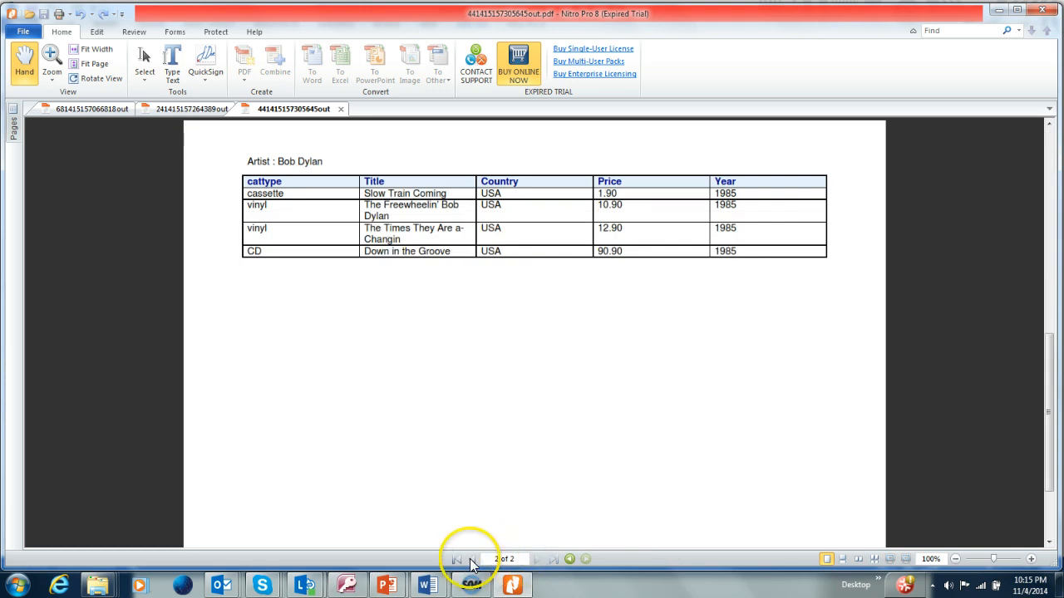
click(537, 560)
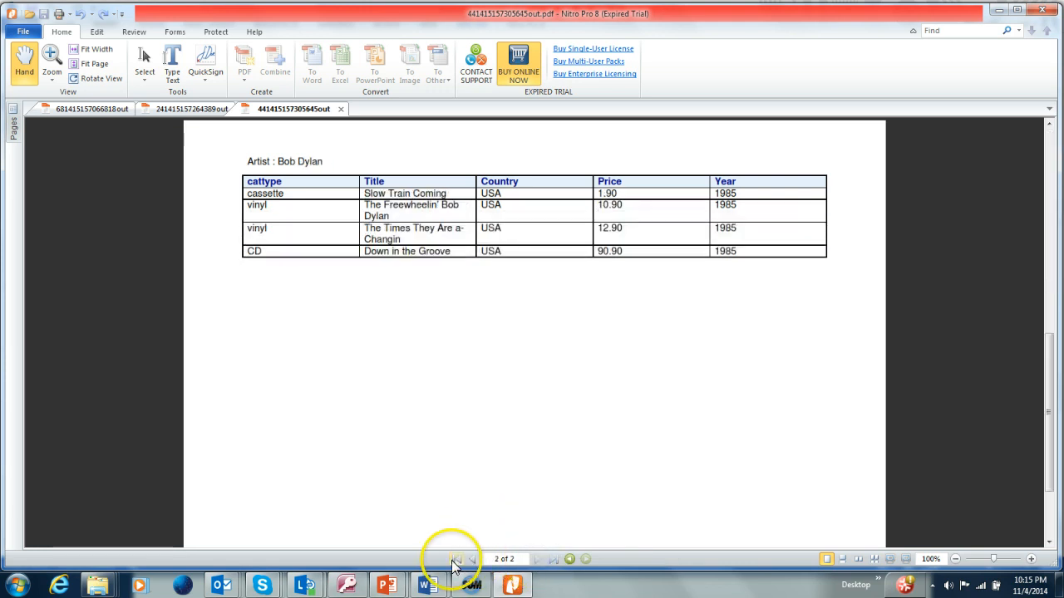
click(471, 561)
click(538, 561)
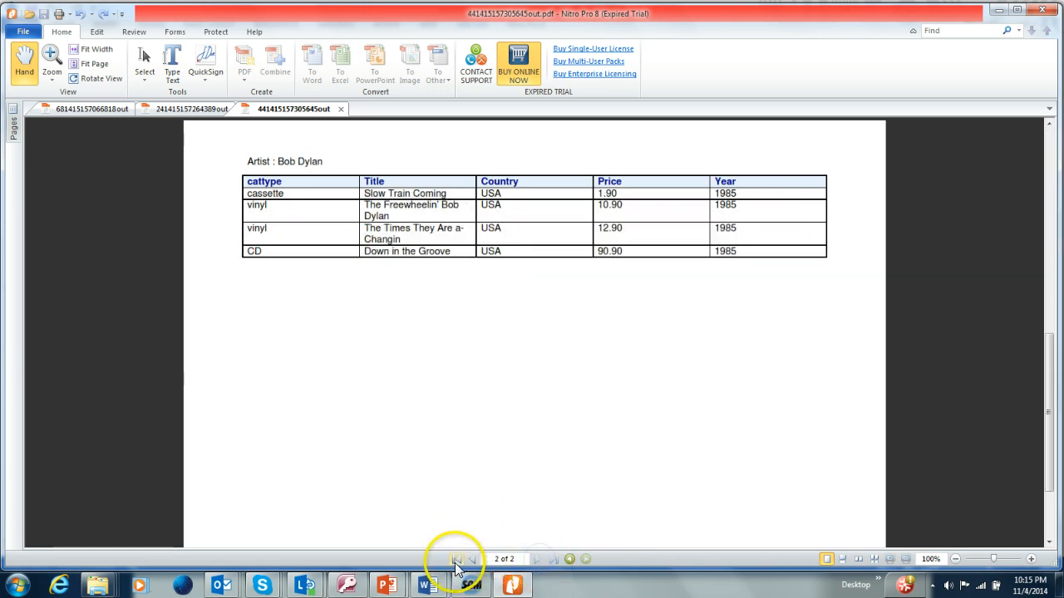
click(455, 561)
click(538, 561)
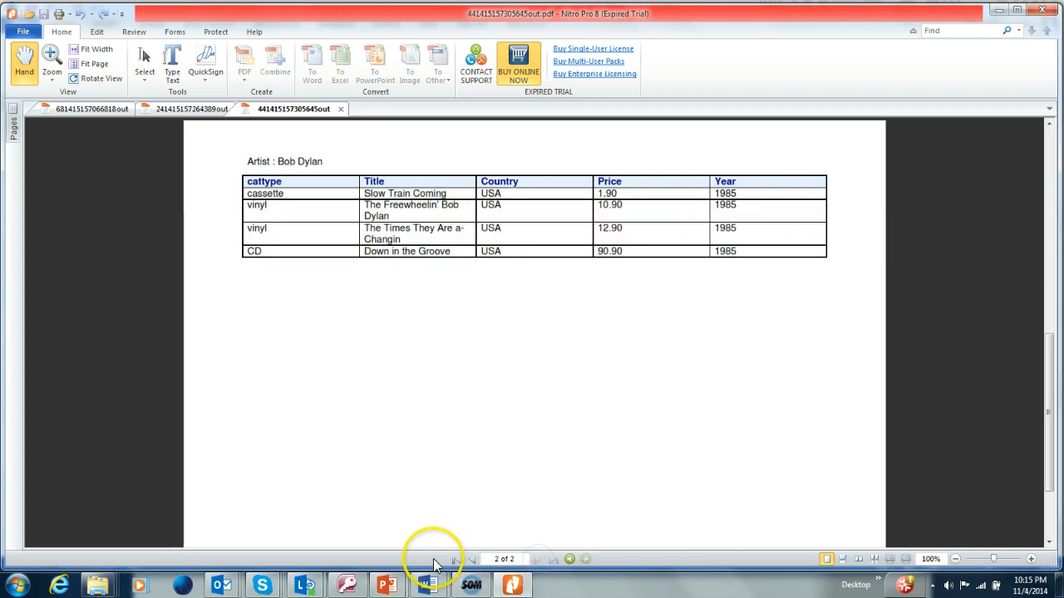
click(470, 561)
click(538, 561)
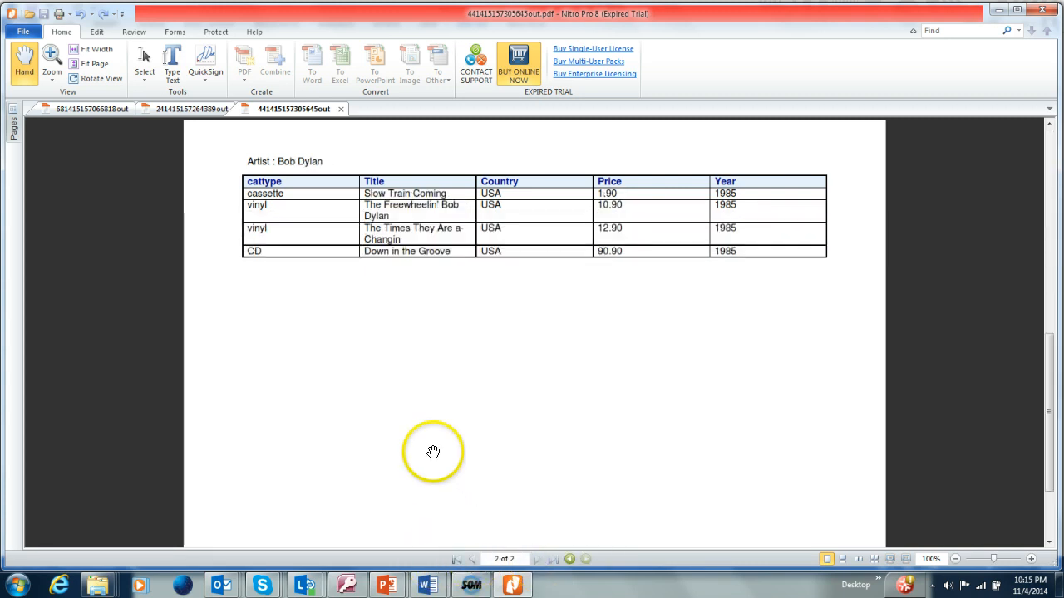
Step: Return to xxnn_chaper_19_001.rtf in Word and inspect the table data row's CD loop code in the Field Browser
mouse_move(428, 587)
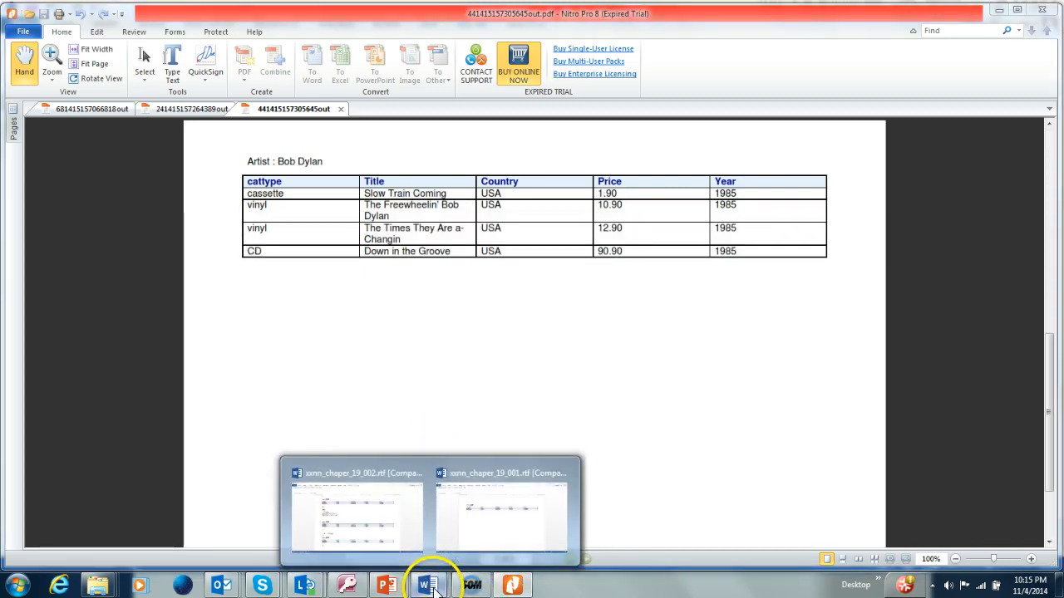
click(490, 470)
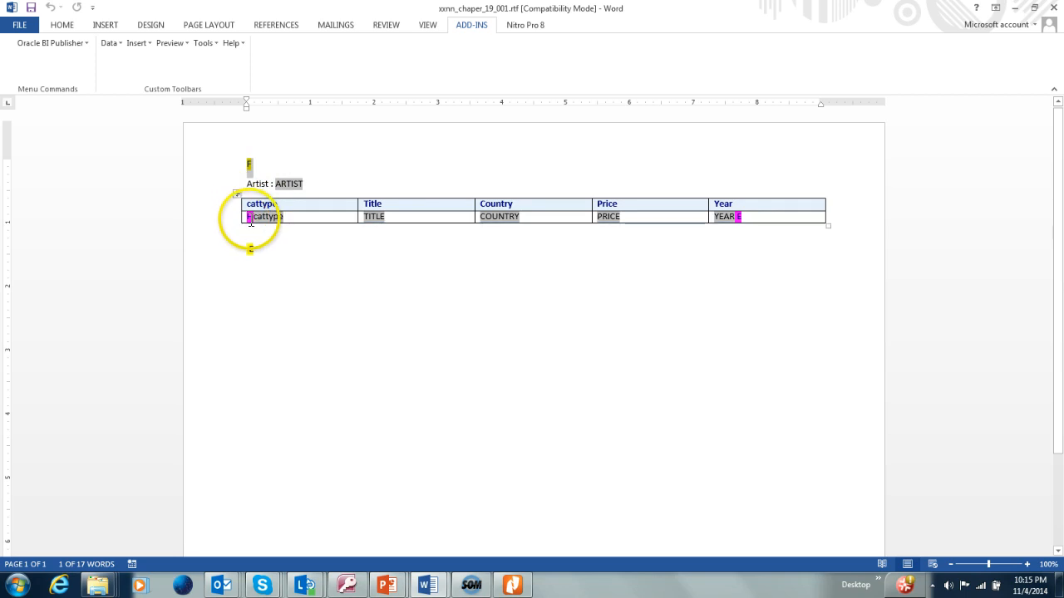
click(214, 223)
click(204, 43)
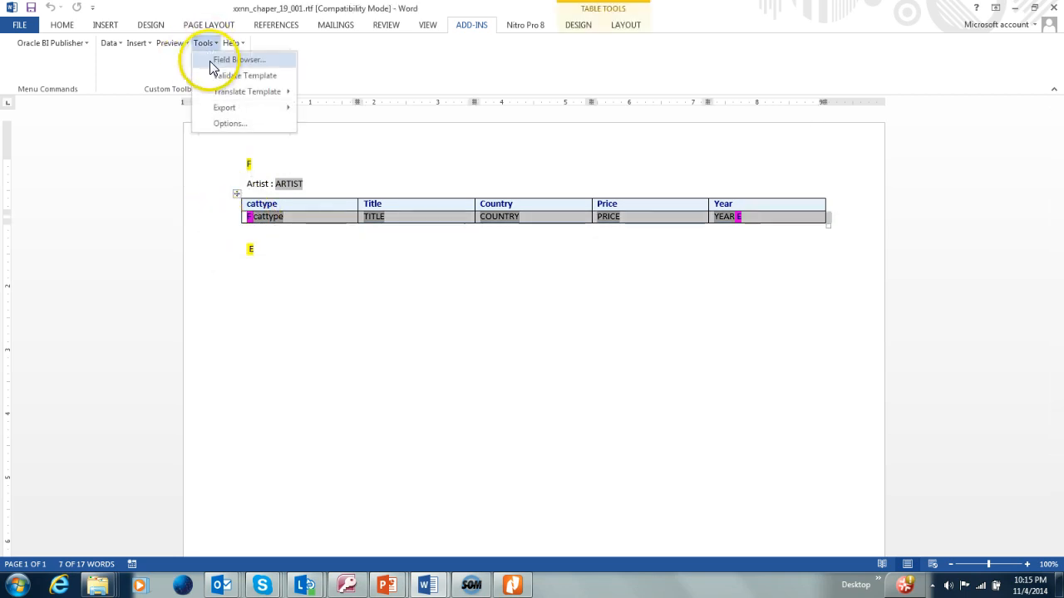
click(213, 62)
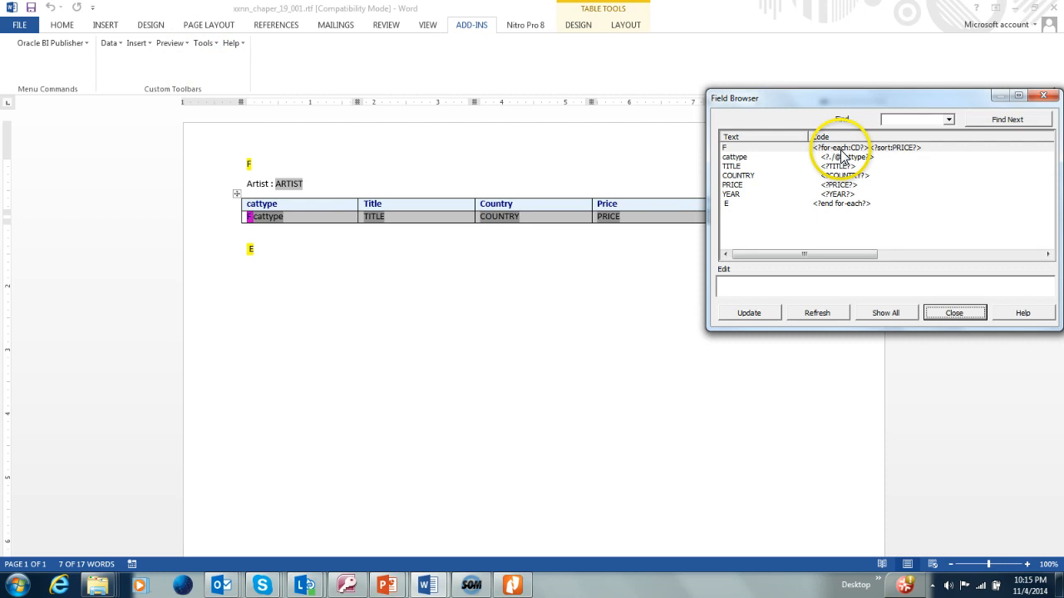
click(839, 149)
click(939, 312)
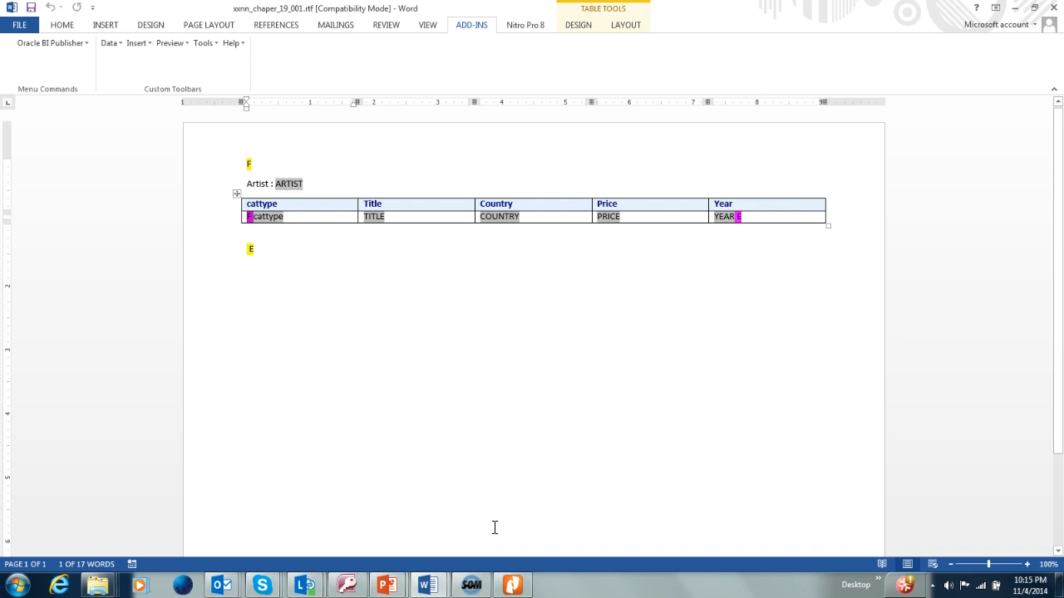
click(204, 43)
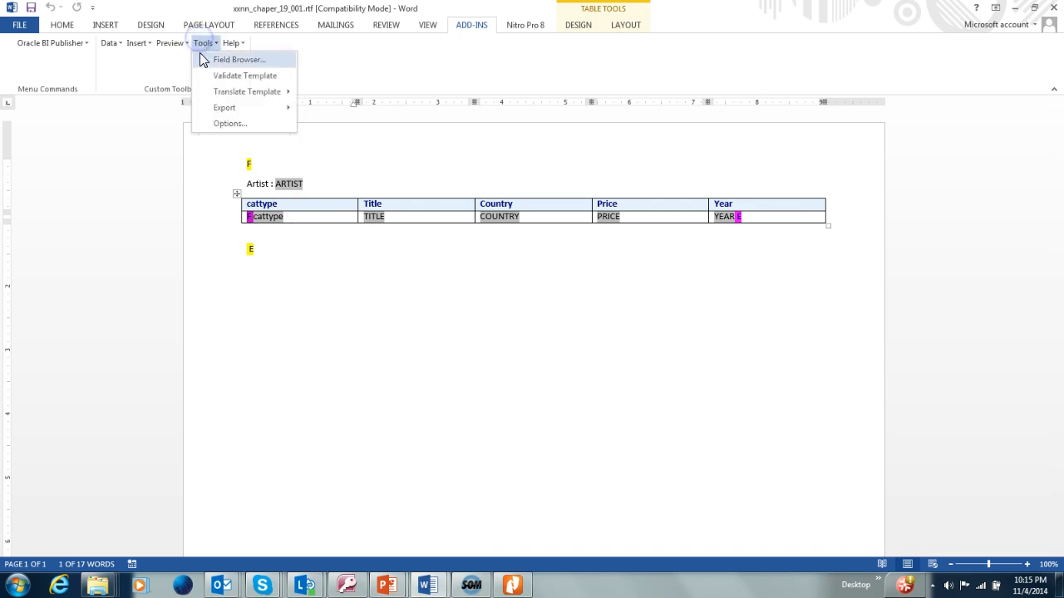
click(208, 61)
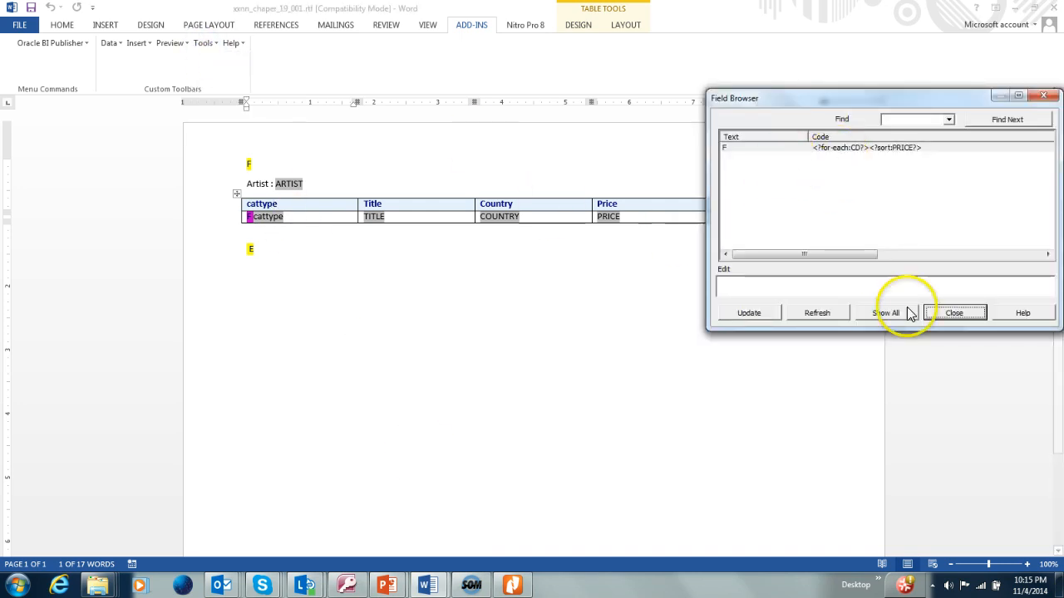
click(951, 311)
Step: Inspect the outer artist loop's code in the Field Browser, highlight its section keyword, and close the browser
click(249, 170)
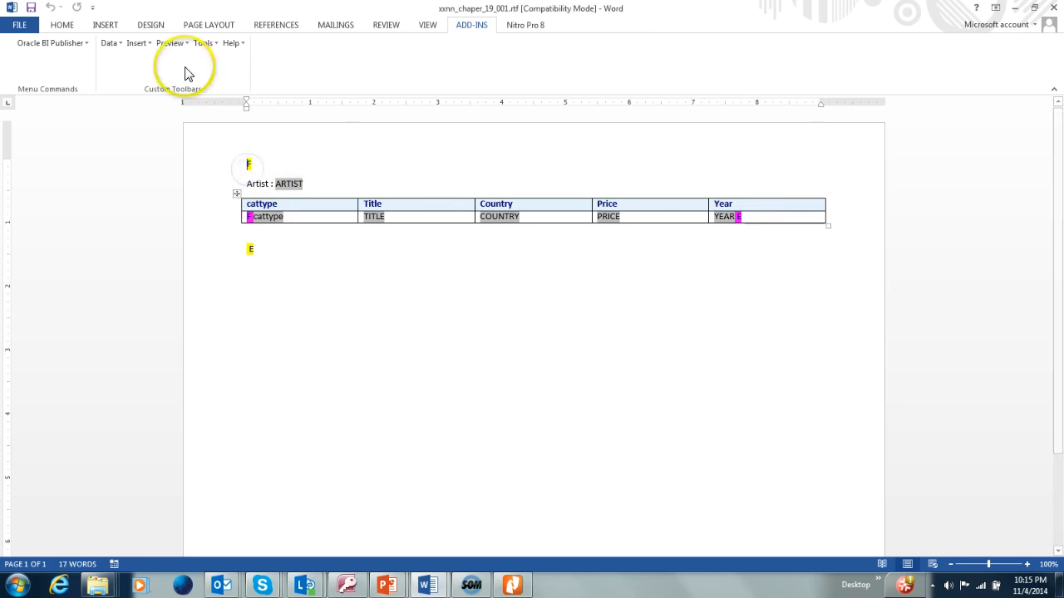
click(204, 45)
click(208, 61)
click(831, 148)
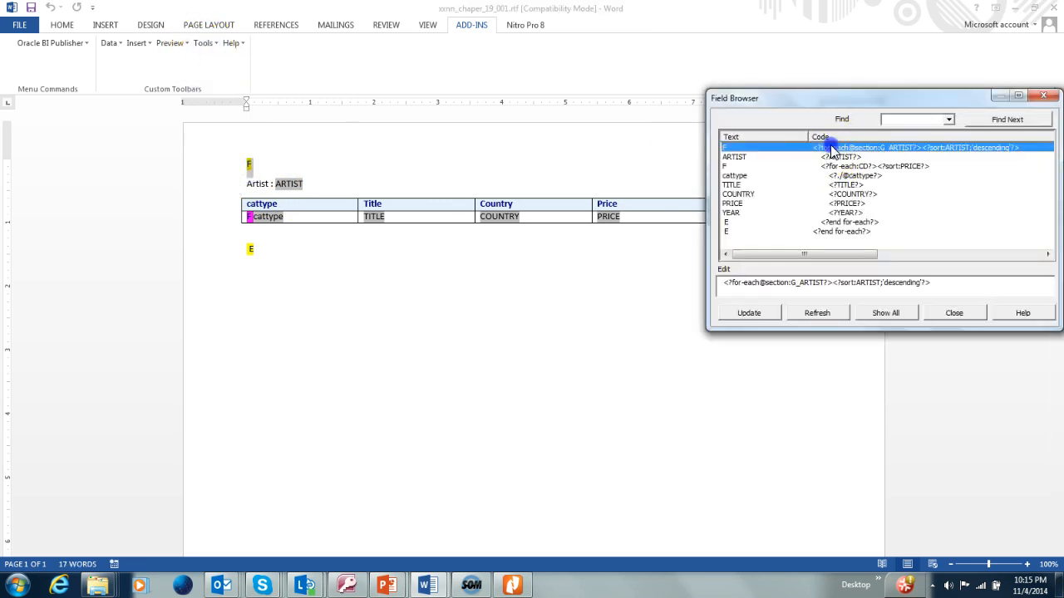
drag(765, 283, 787, 281)
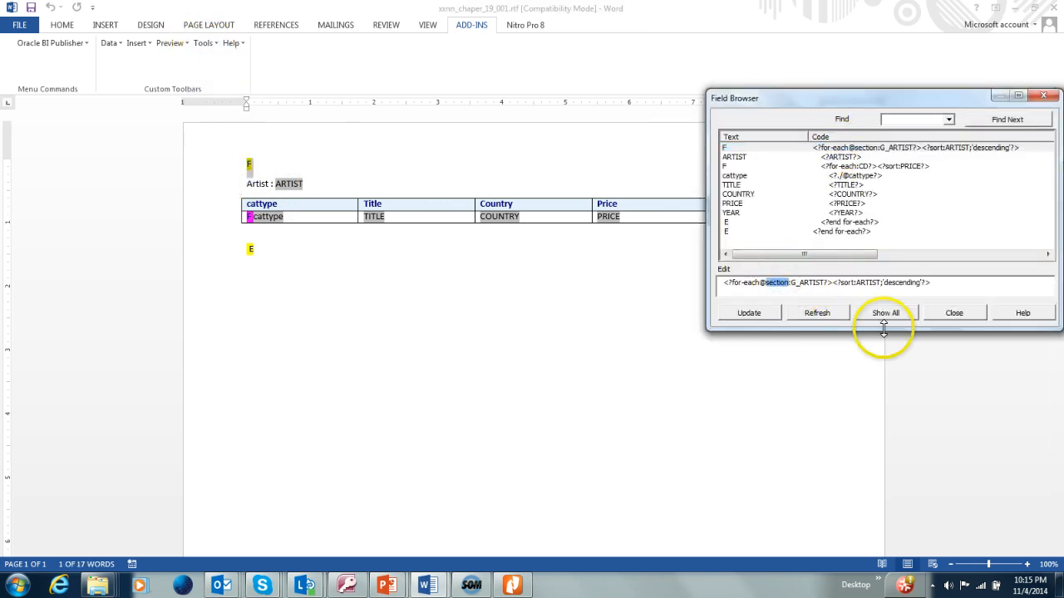
click(971, 317)
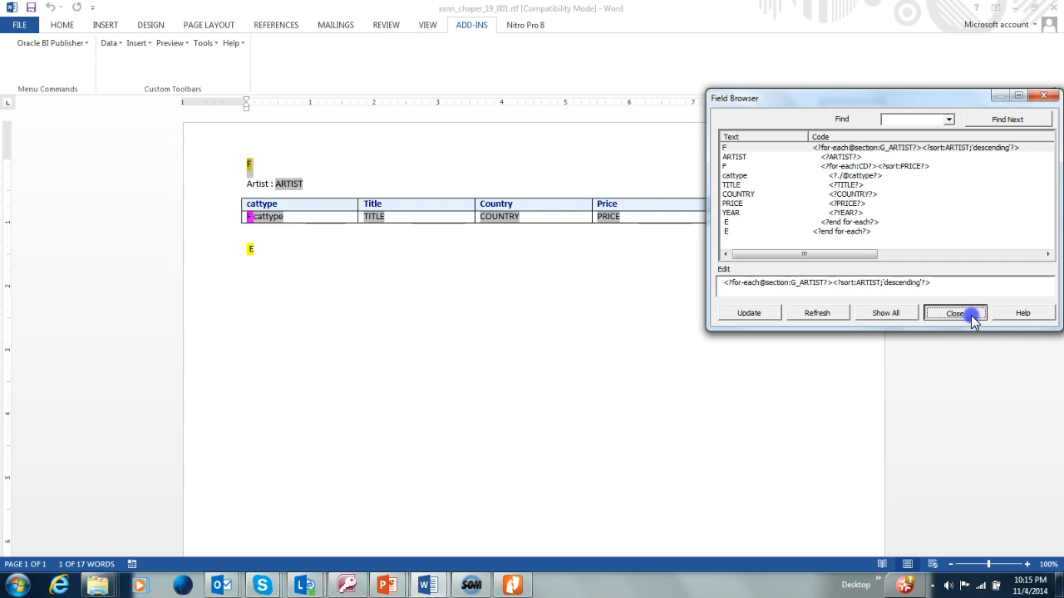
click(970, 316)
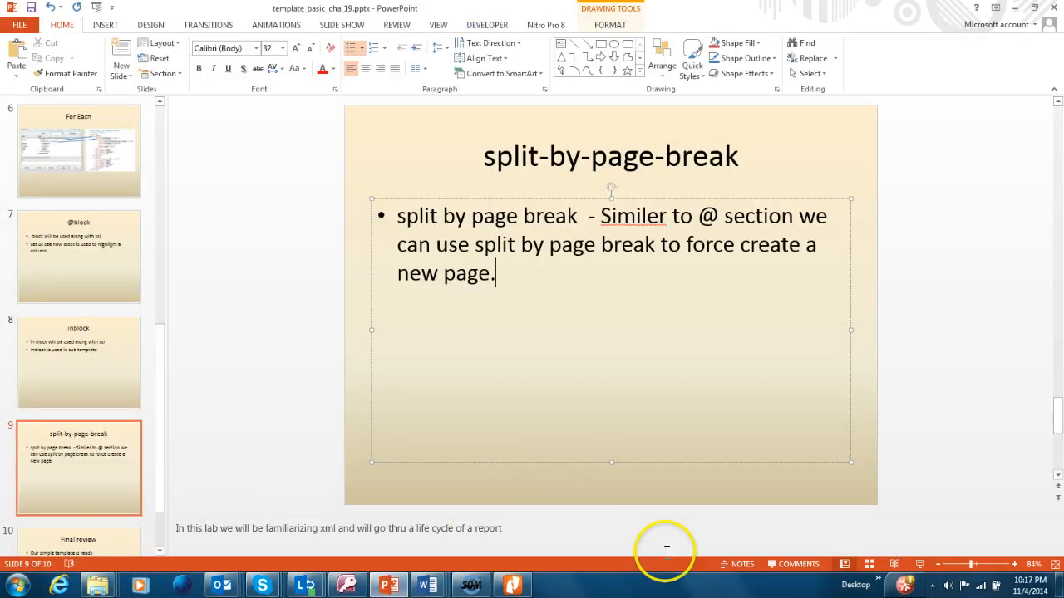
Step: Present the split-by-page-break slide of template_basic_cha_19.pptx as a slide show
click(919, 564)
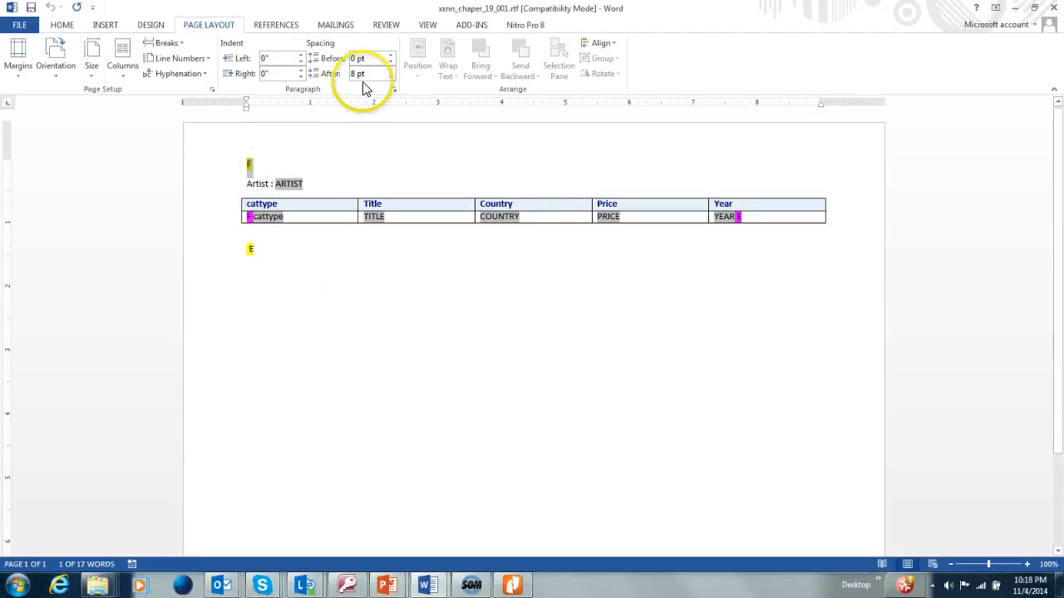
click(473, 27)
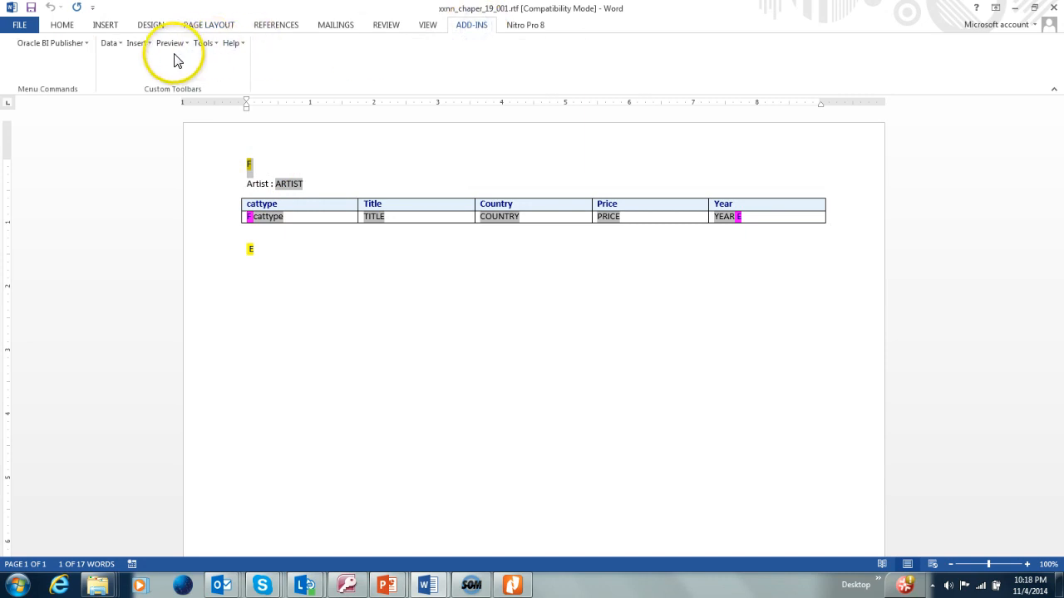
click(202, 46)
click(212, 59)
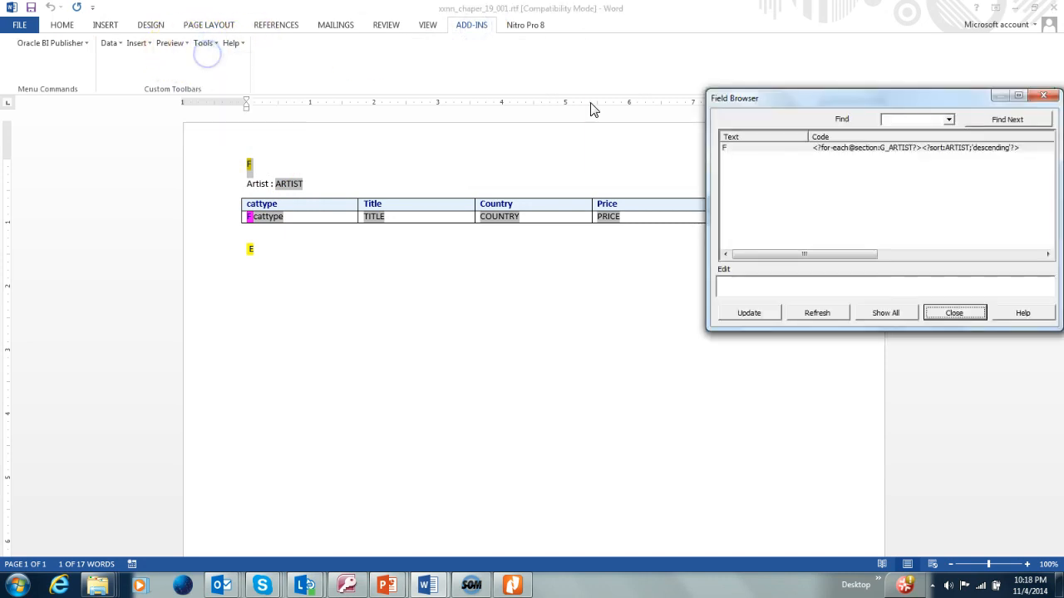
click(893, 146)
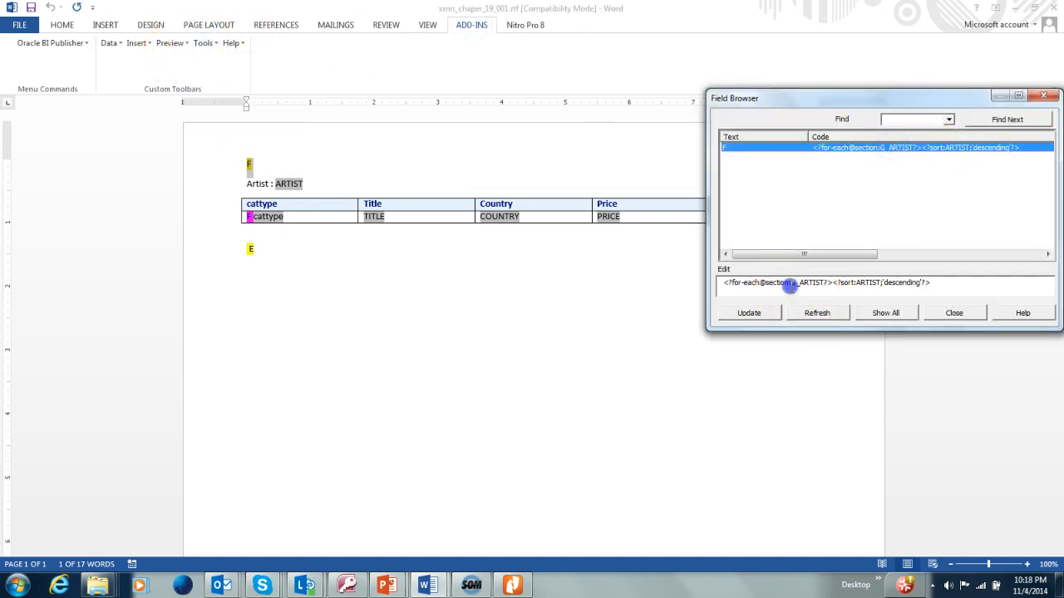
click(789, 284)
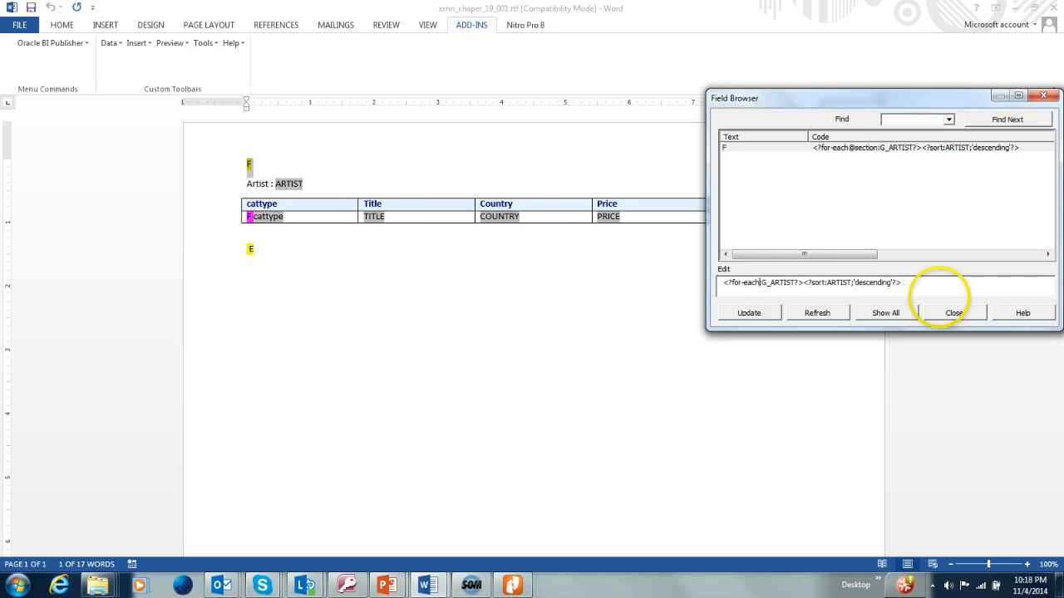
click(756, 314)
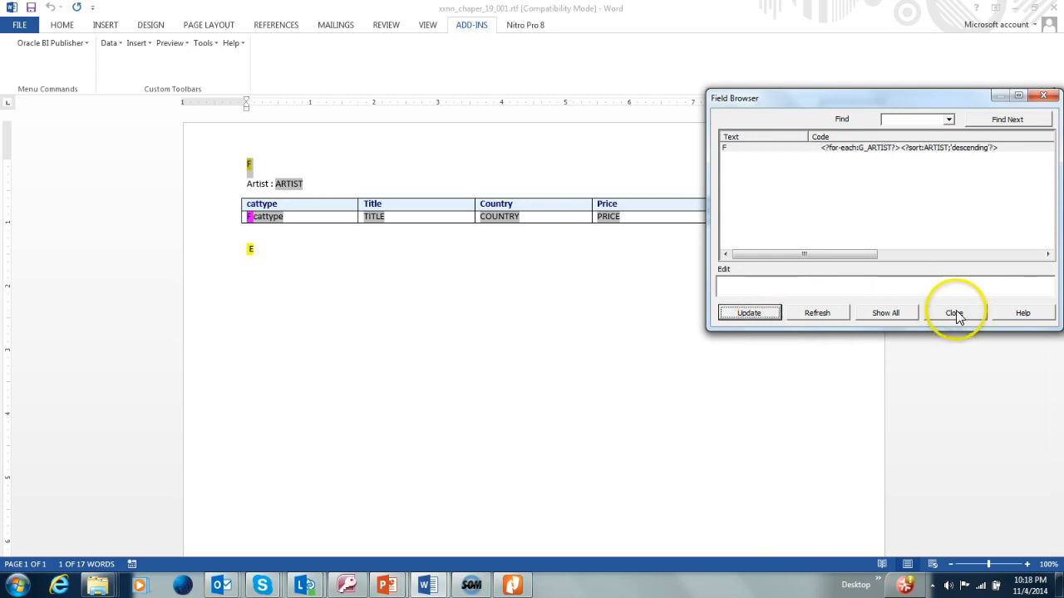
click(953, 314)
Step: Insert the Split by page break field between the table and the closing E field, and check its code
click(266, 240)
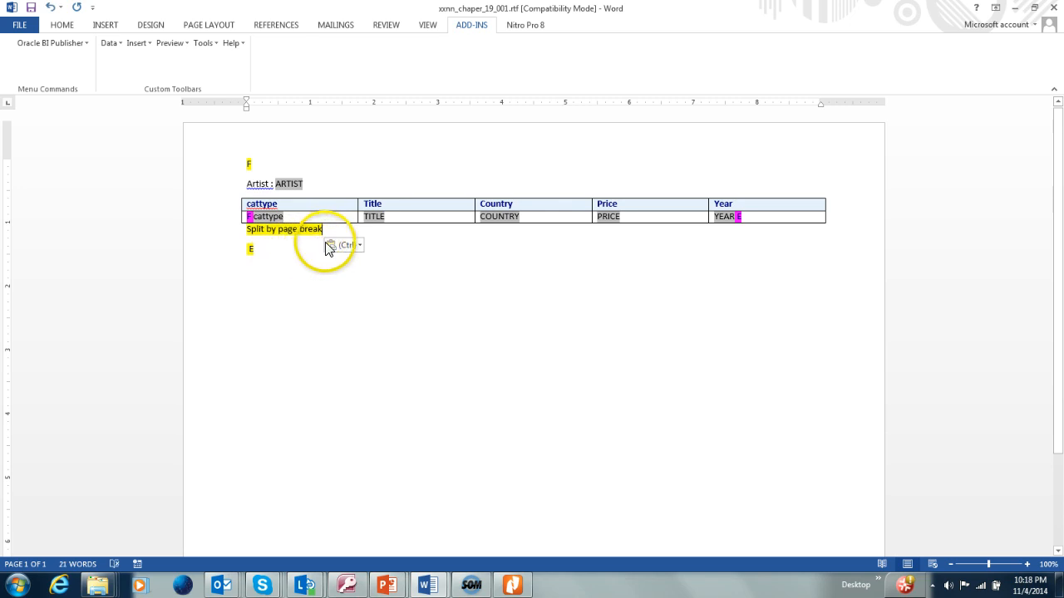
double_click(296, 230)
click(192, 170)
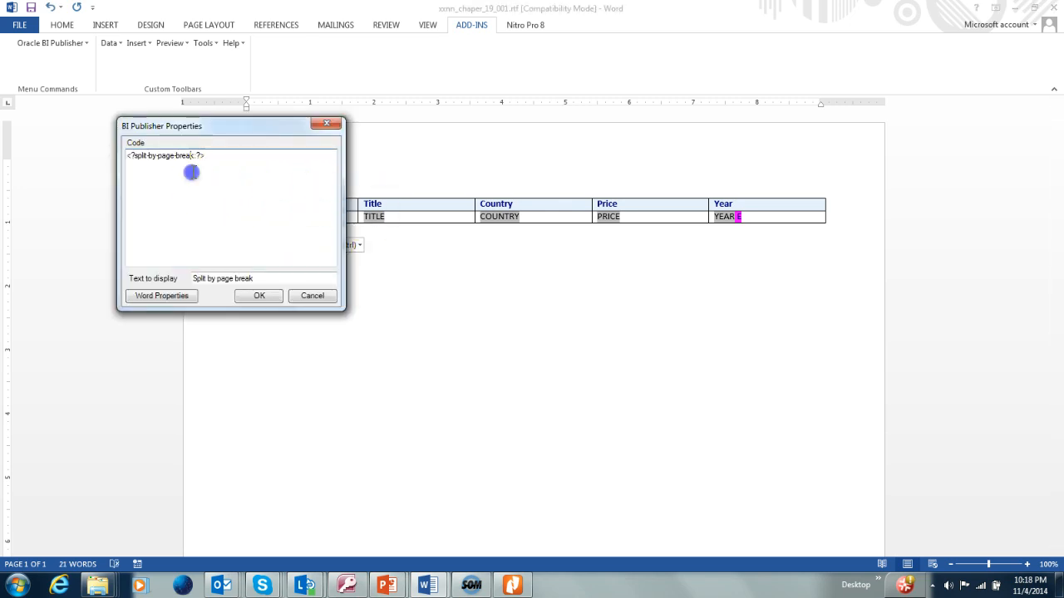
click(313, 296)
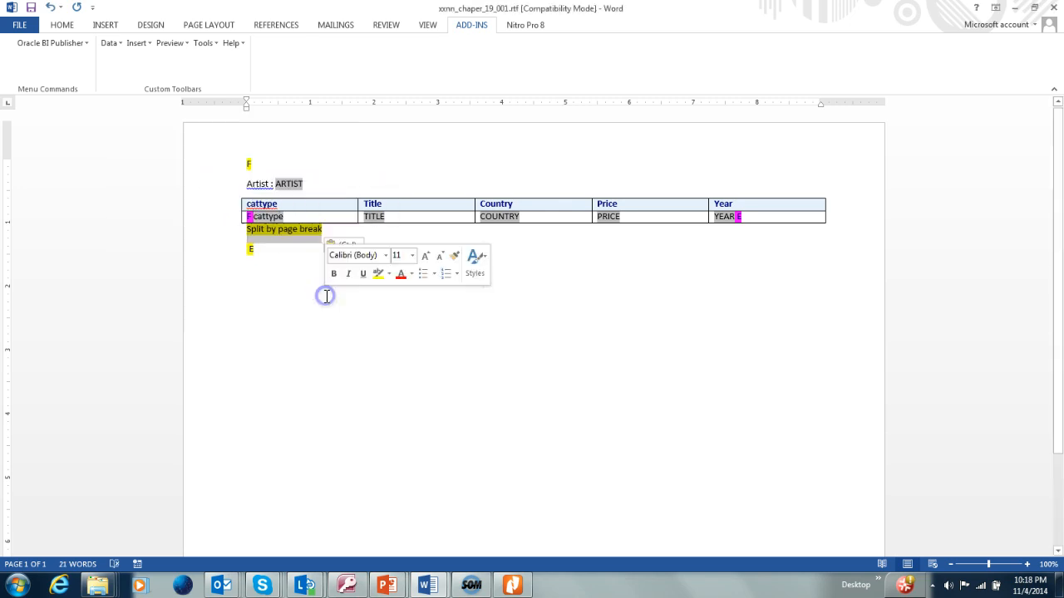
Step: Preview the template with the split-by-page-break field as a PDF
click(170, 43)
click(176, 63)
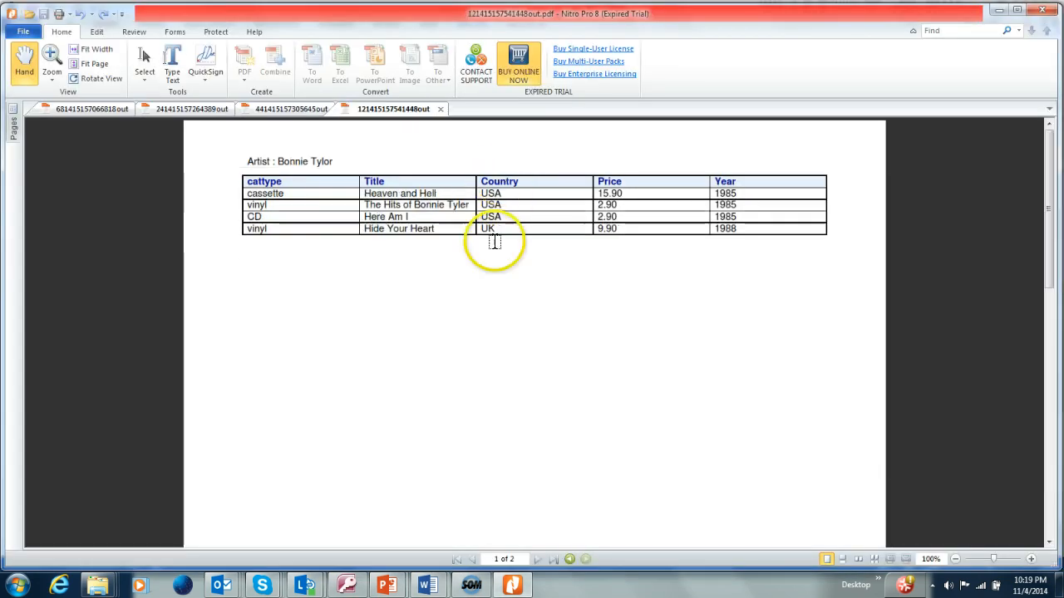
click(538, 559)
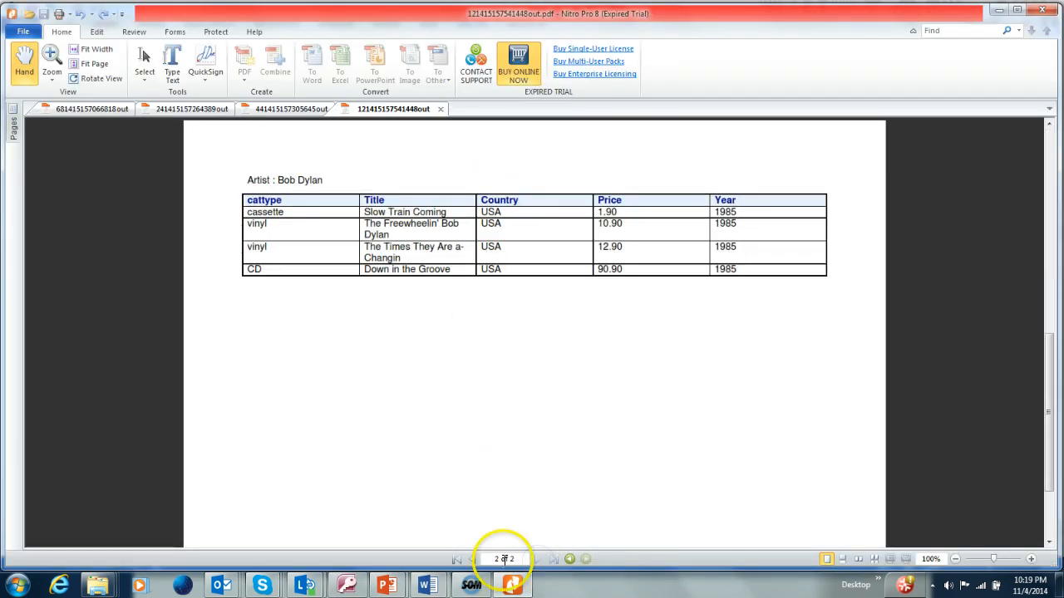
click(472, 559)
click(277, 109)
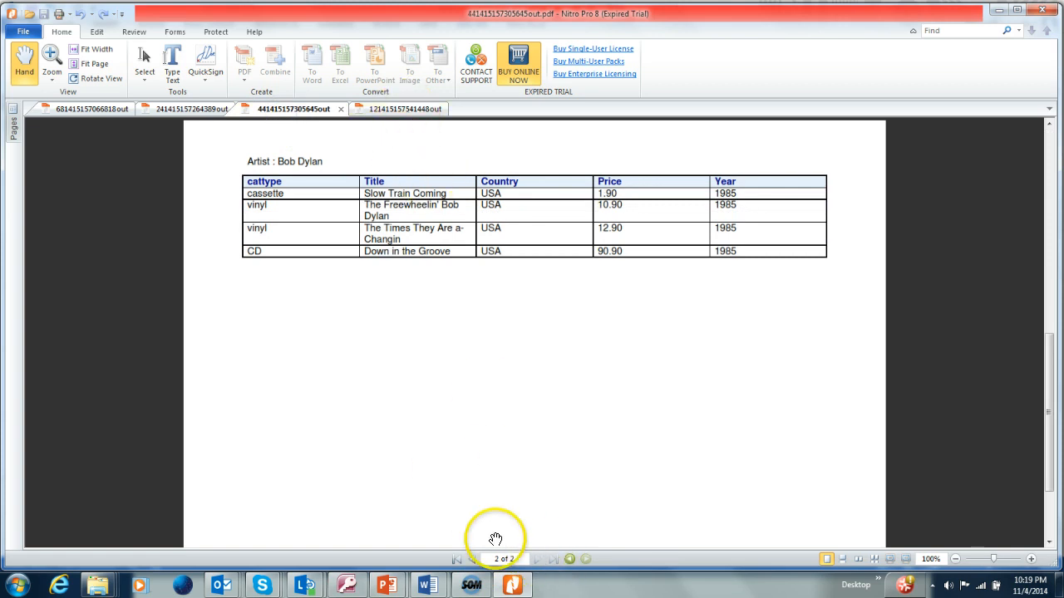
click(471, 559)
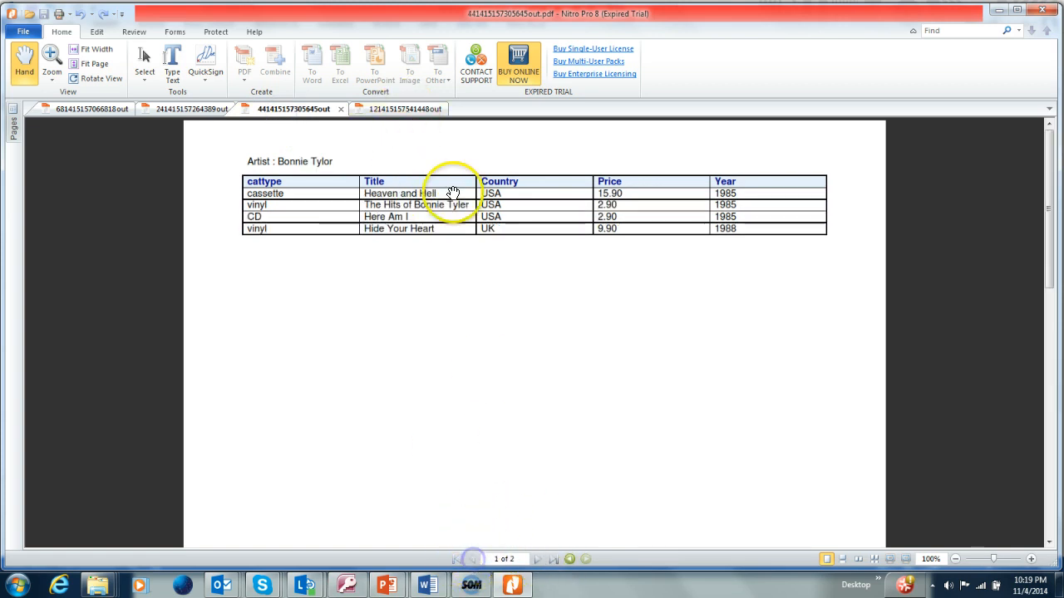
click(418, 111)
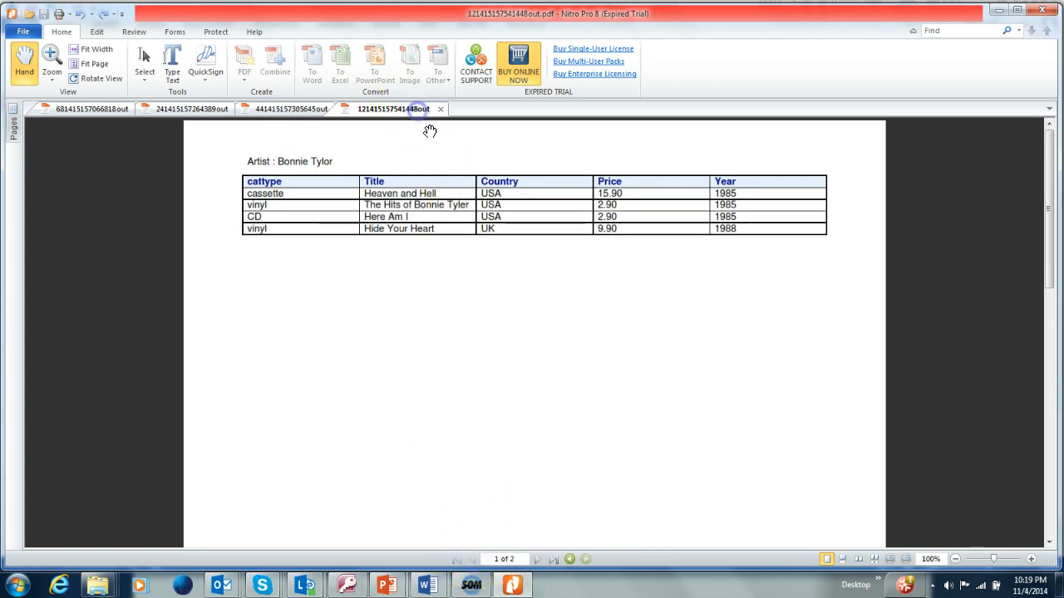
click(537, 559)
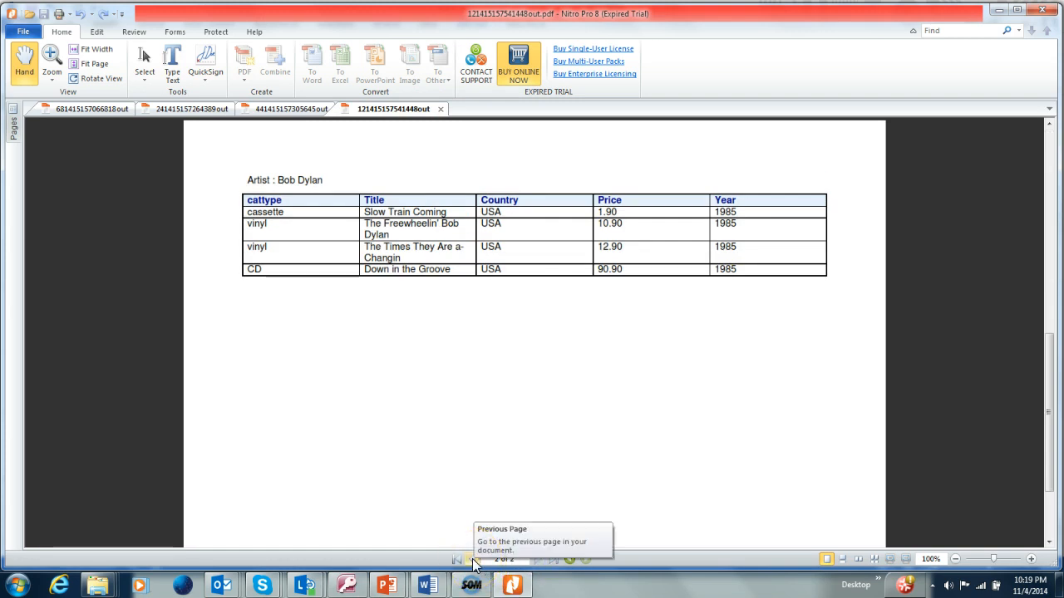
Step: In xxnn_chaper_19_001.rtf in Word, copy the Split by page break field into the table's last cell between YEAR and the inner E field
mouse_move(427, 582)
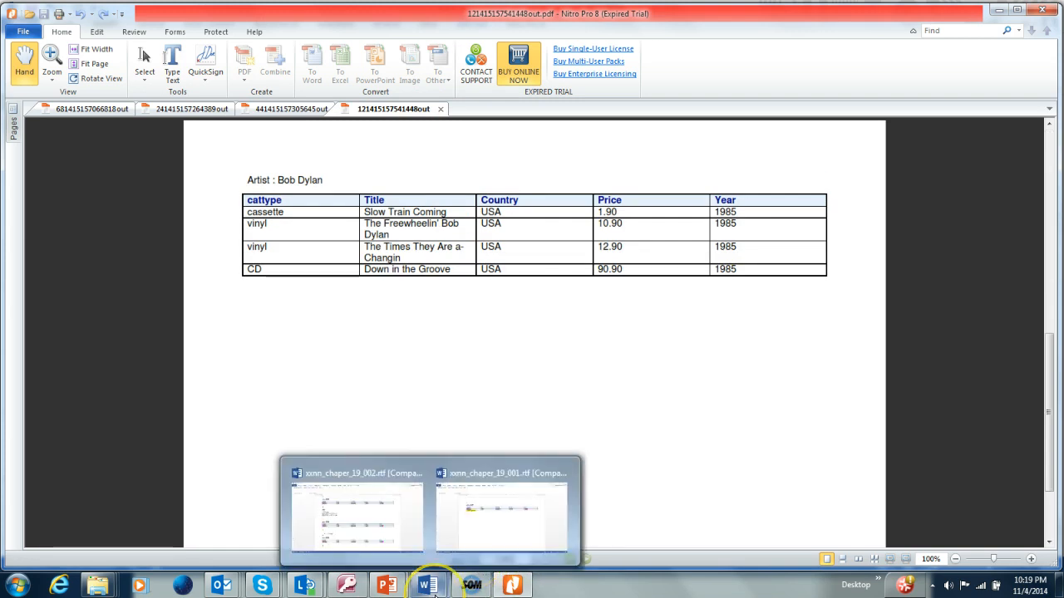
key(alt+Tab)
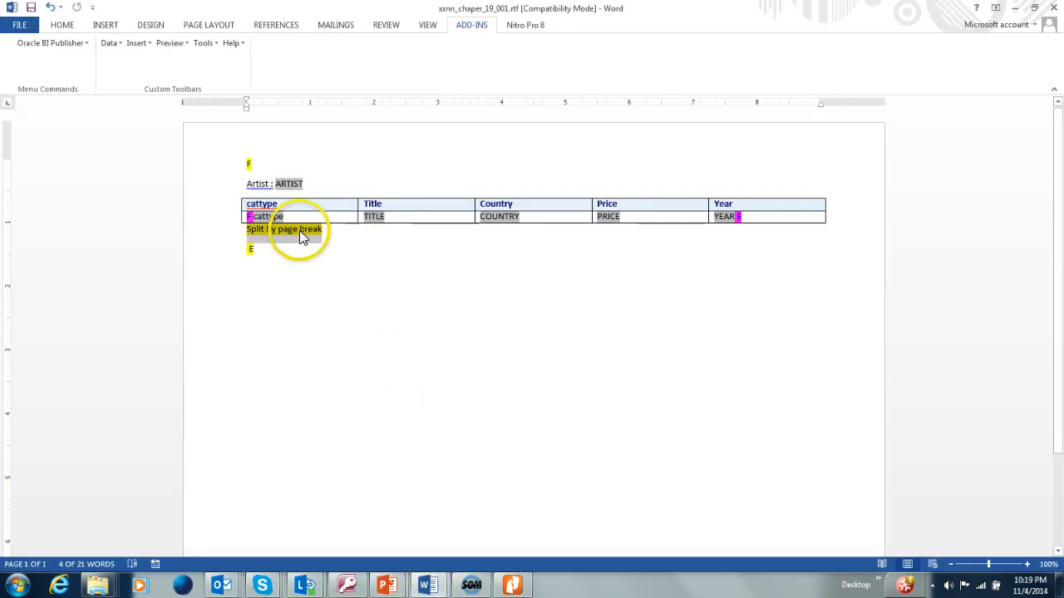
click(394, 245)
click(315, 232)
key(ctrl+c)
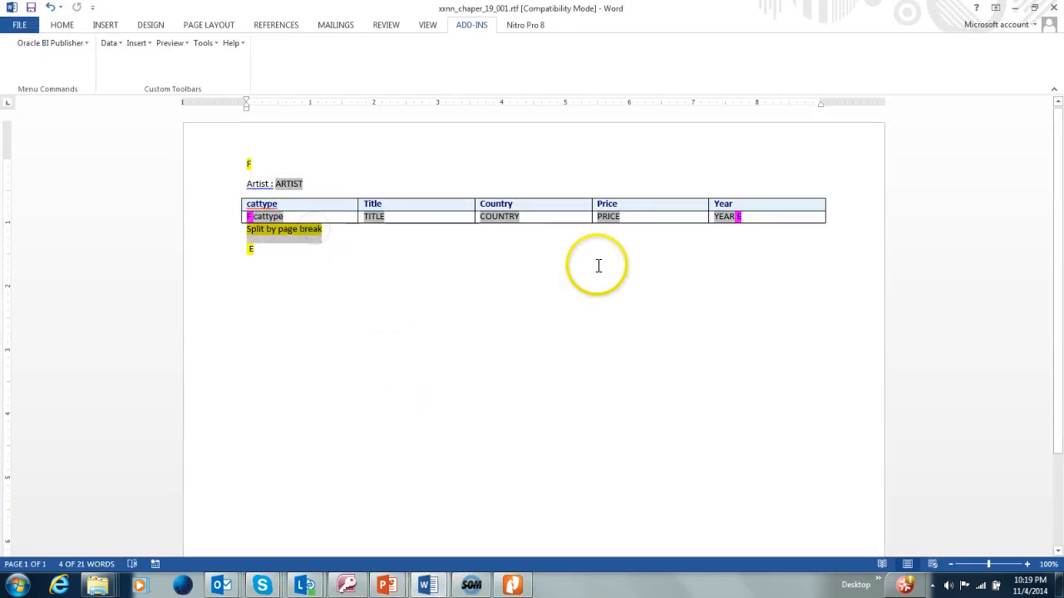
click(725, 222)
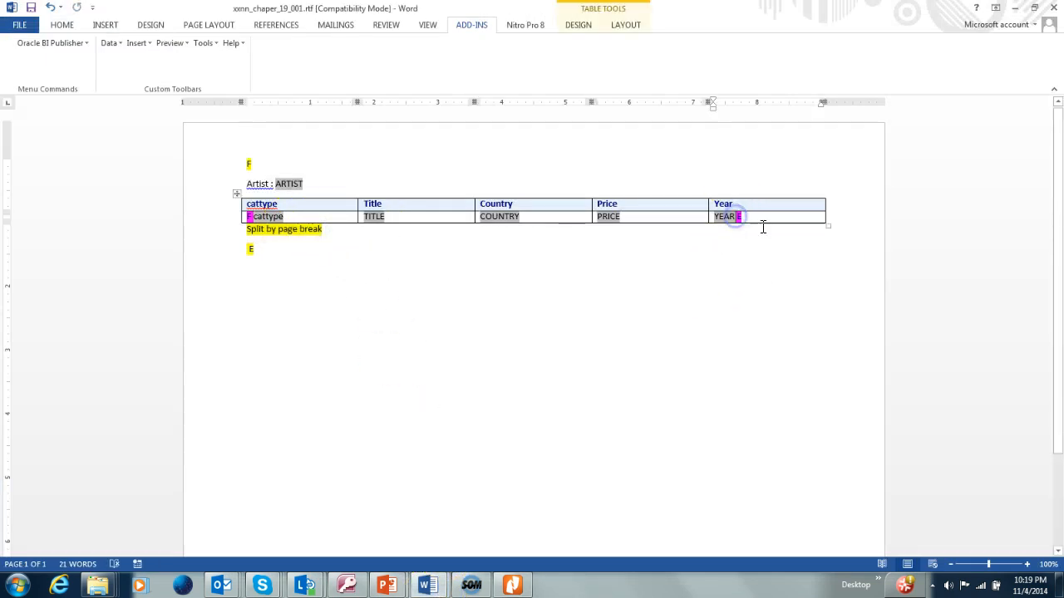
key(ctrl+v)
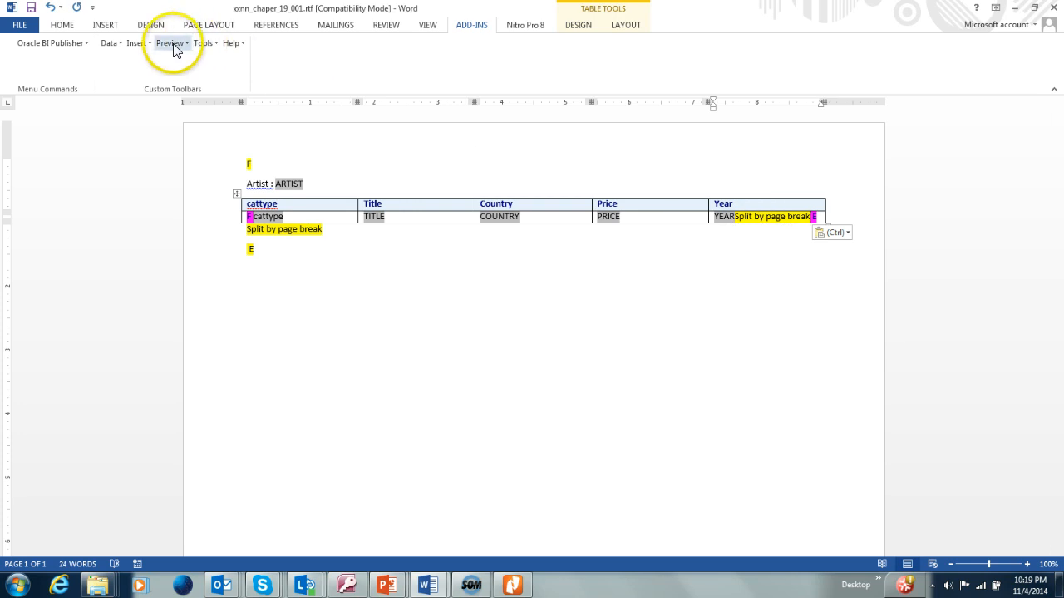
Step: Preview the template with the page break inside the inner loop as a PDF and page through the output
click(203, 42)
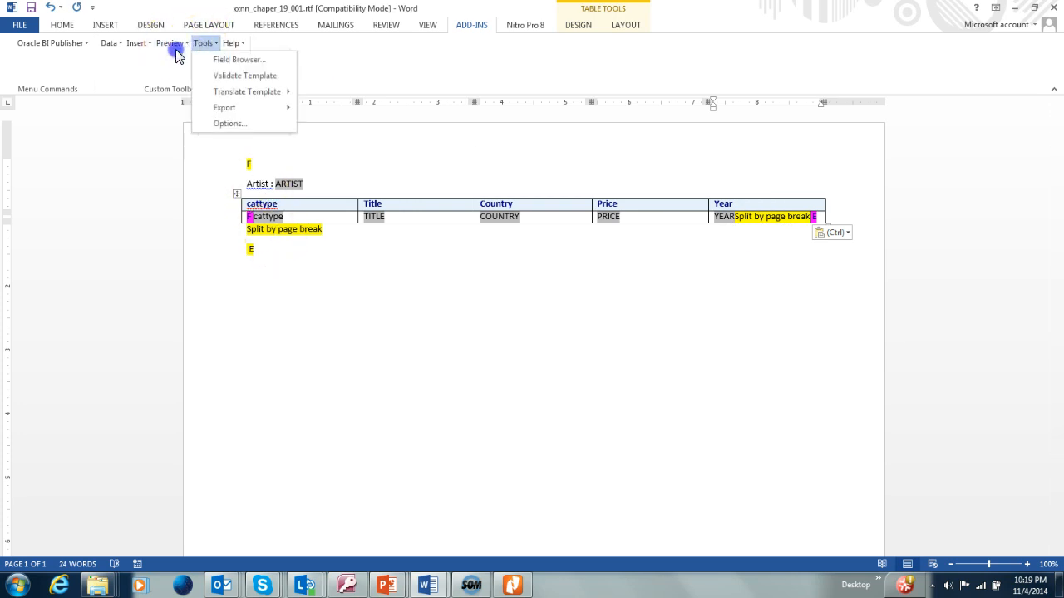
click(170, 42)
click(182, 60)
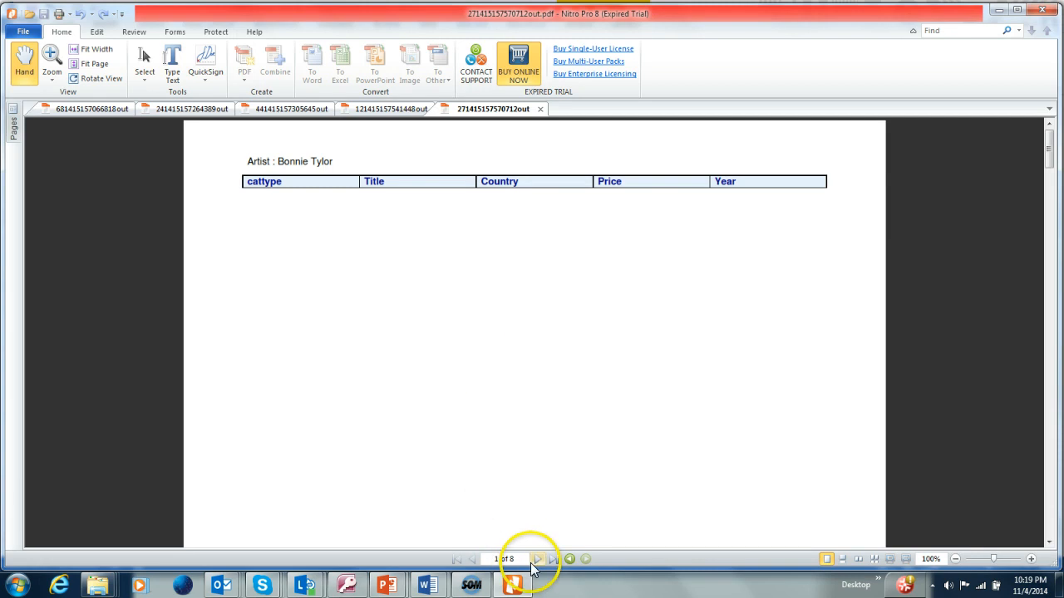
click(532, 561)
click(538, 561)
click(538, 560)
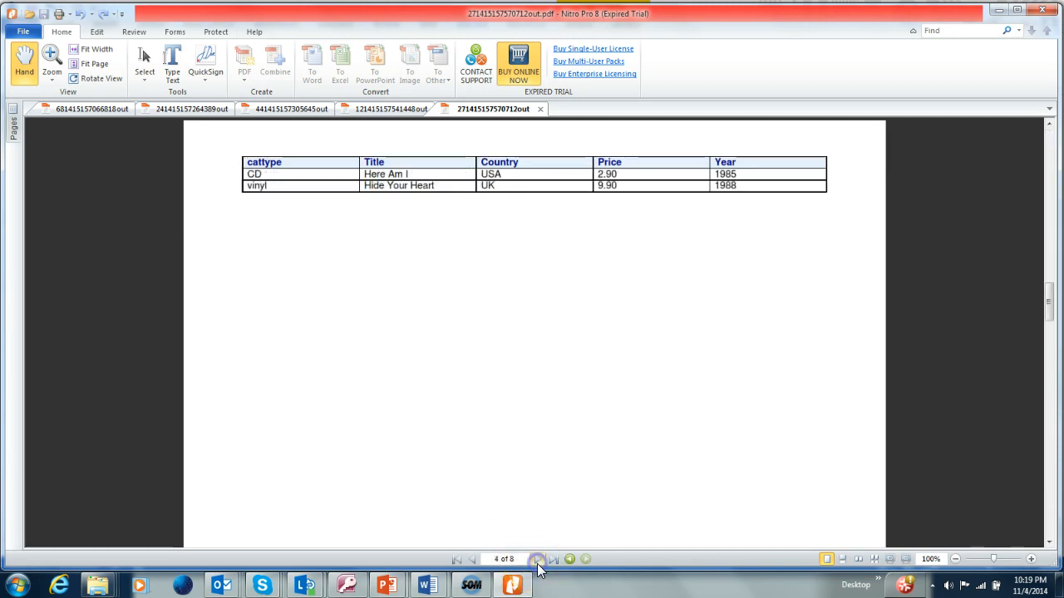
click(537, 560)
click(538, 560)
click(538, 560)
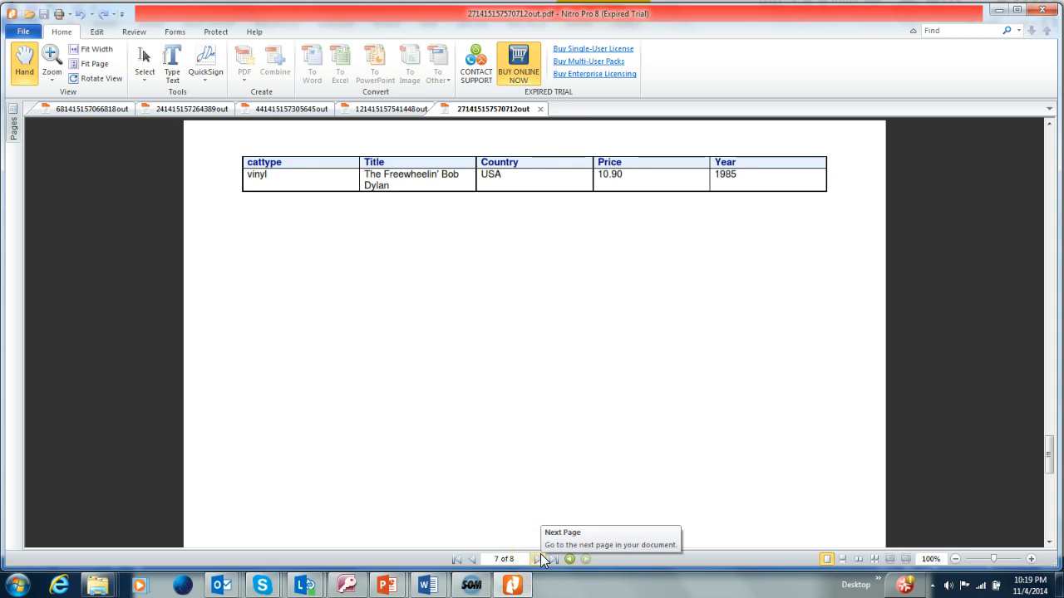
click(483, 583)
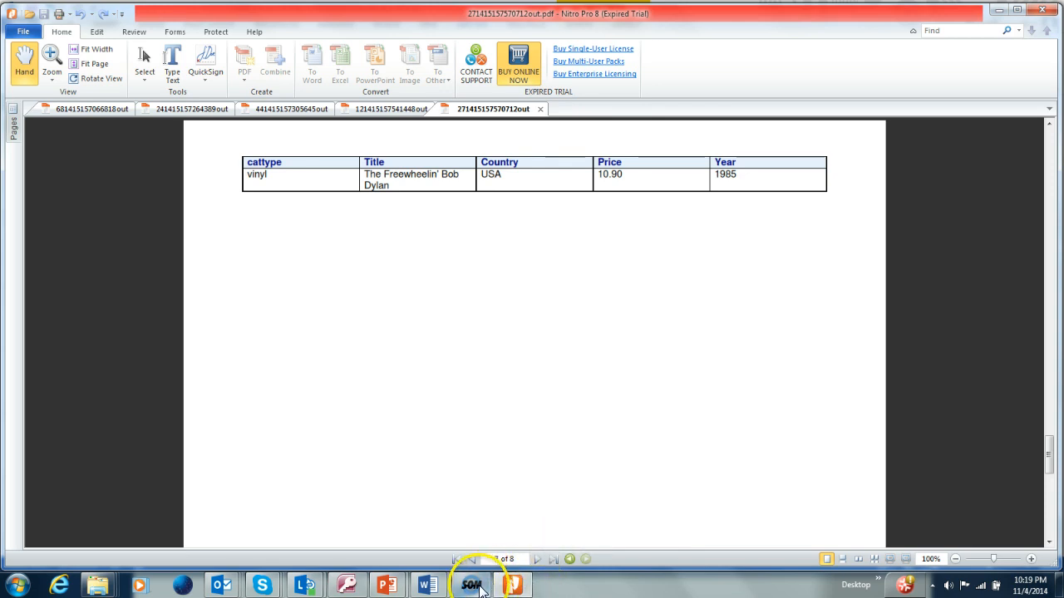
mouse_move(480, 587)
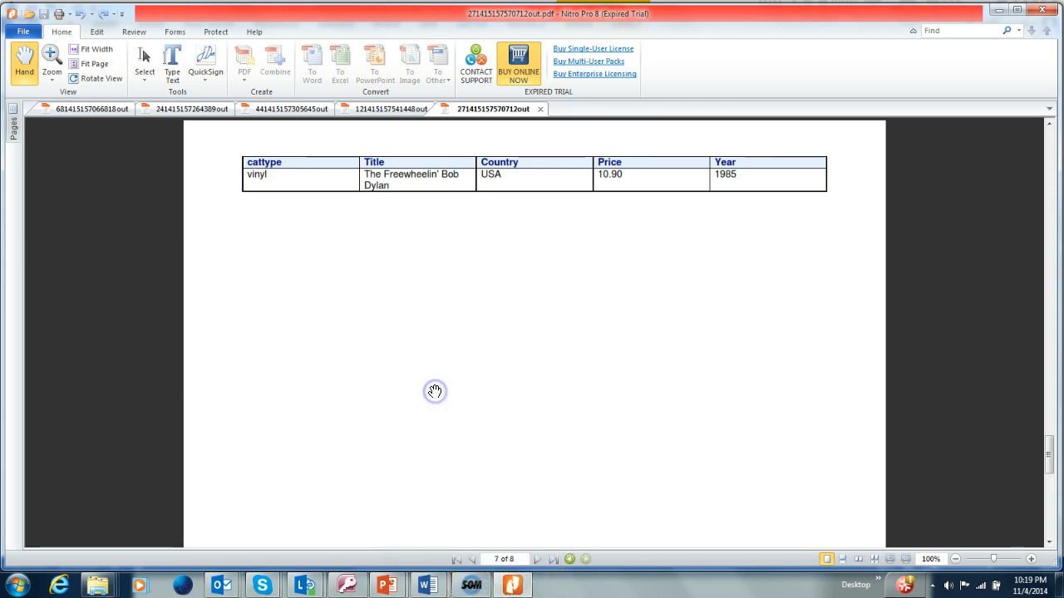
click(331, 359)
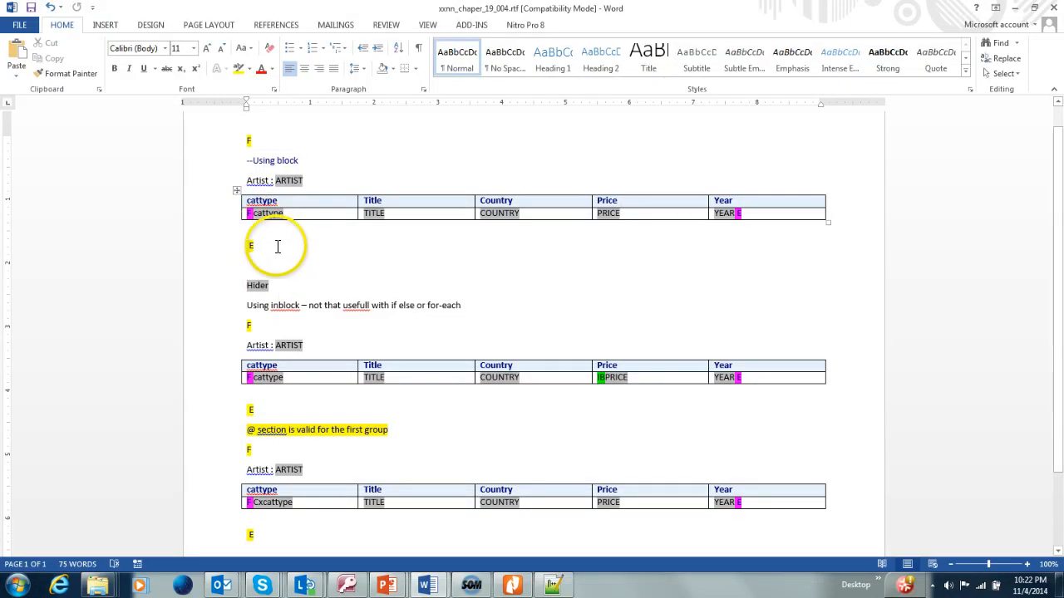
Step: Inspect the field codes of the Using block section in xxnn_chaper_19_004.rtf, including the outer G_ARTIST for-each code
drag(278, 246, 244, 134)
click(472, 27)
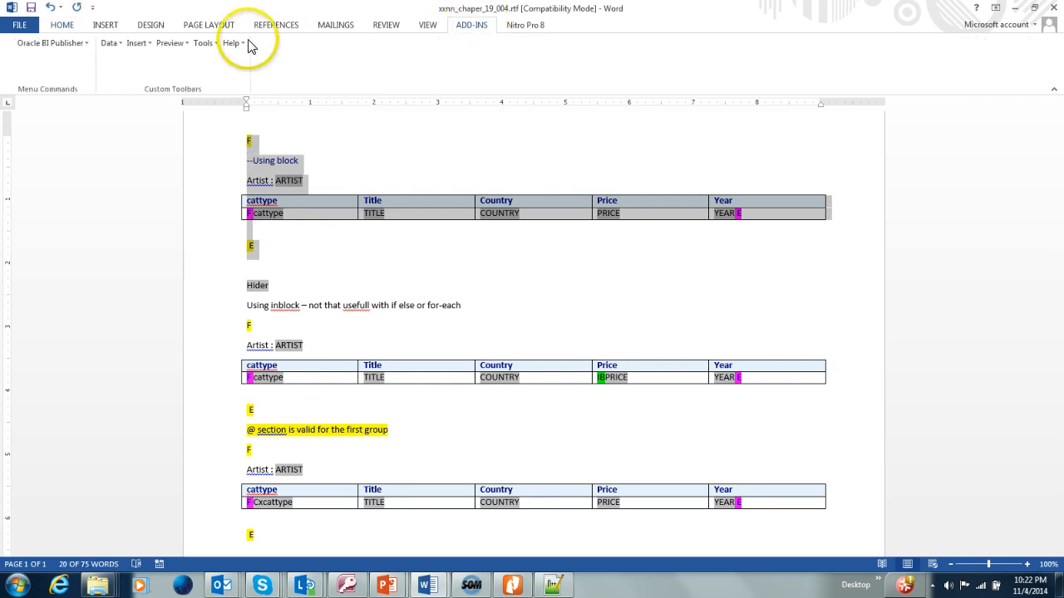
click(204, 42)
click(223, 56)
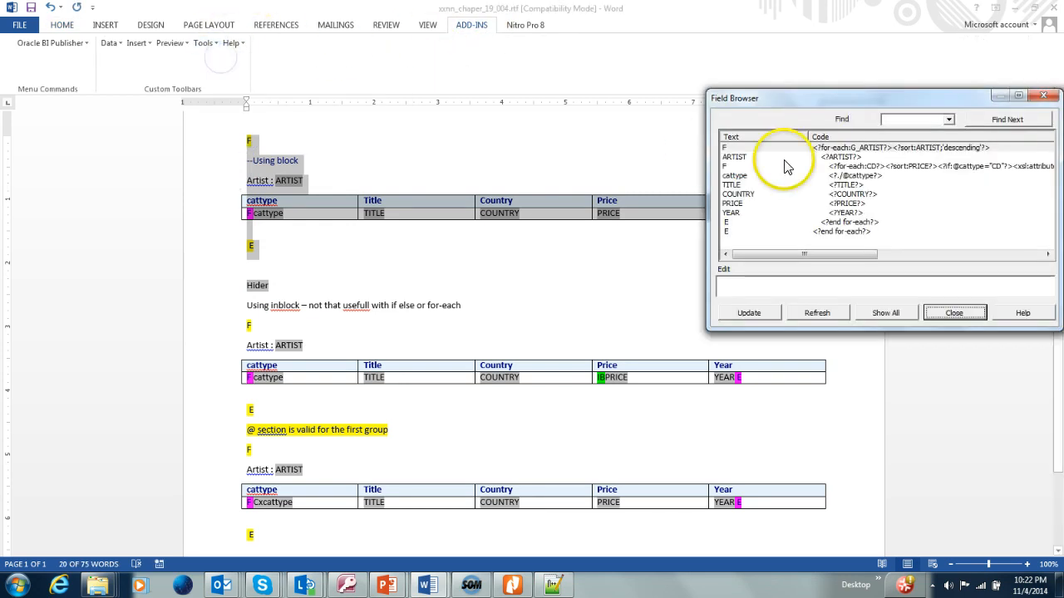
click(852, 147)
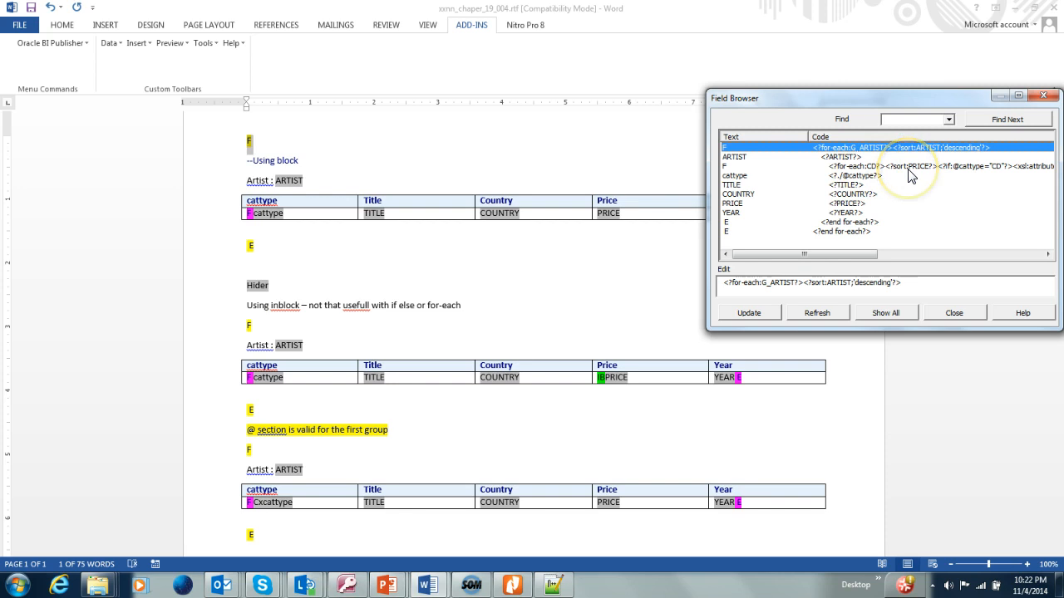
click(954, 314)
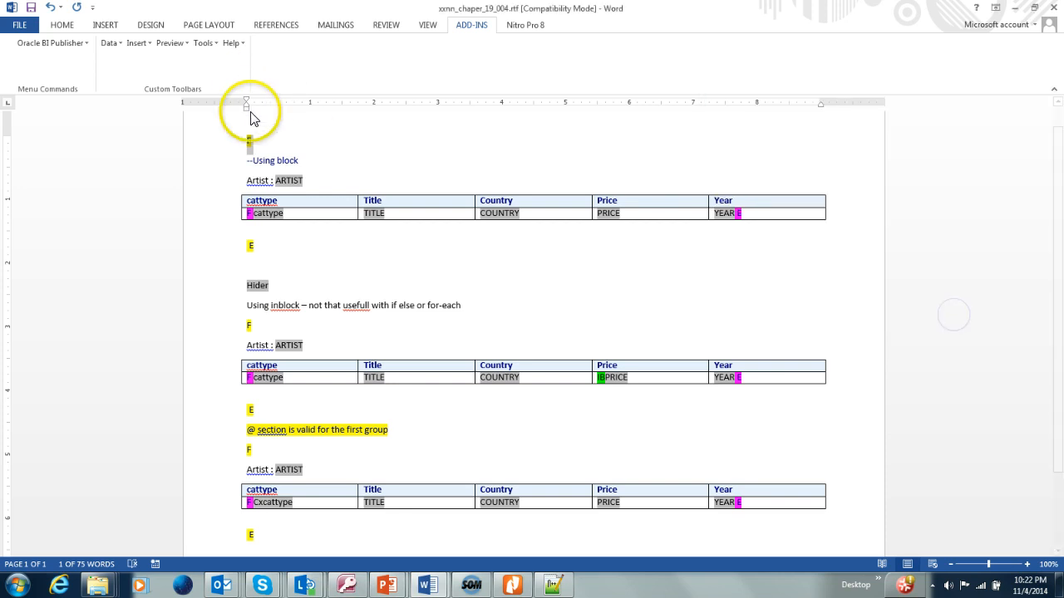
Step: Preview xxnn_chaper_19_004.rtf as a PDF, check both pages and close the output
click(174, 43)
click(184, 60)
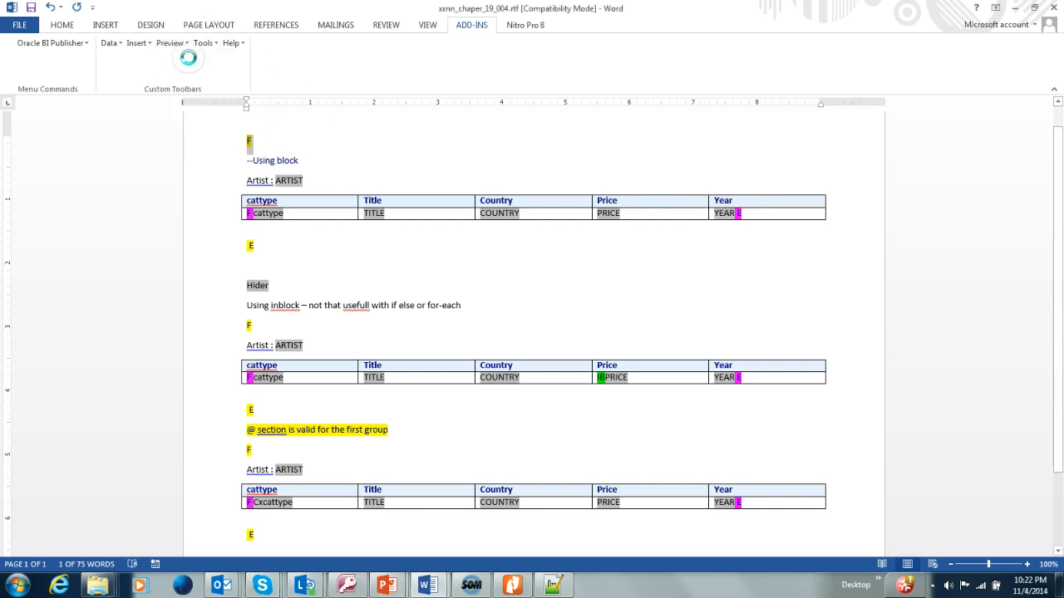
click(512, 587)
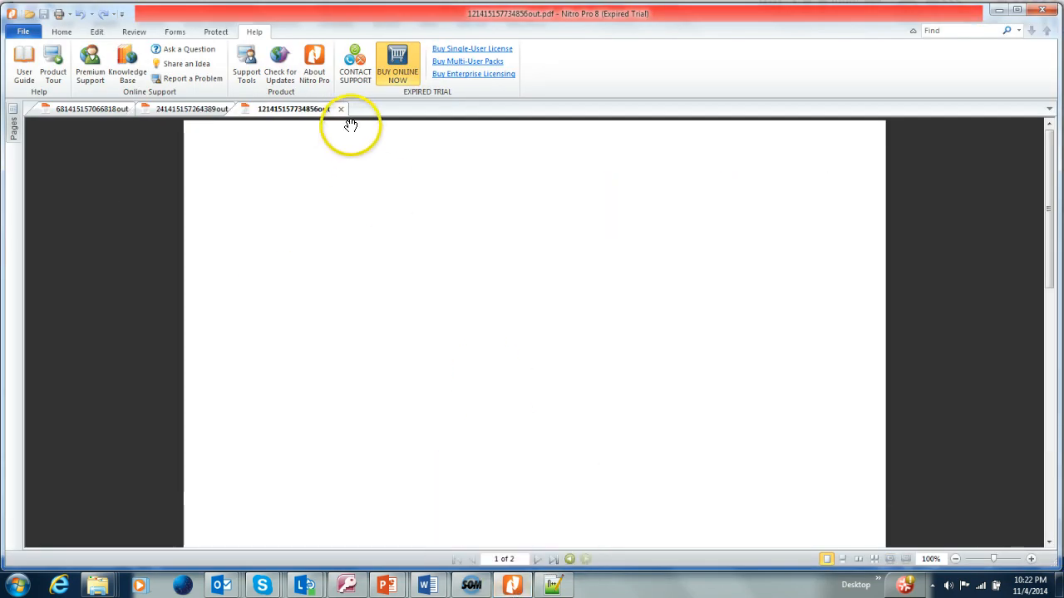
click(538, 559)
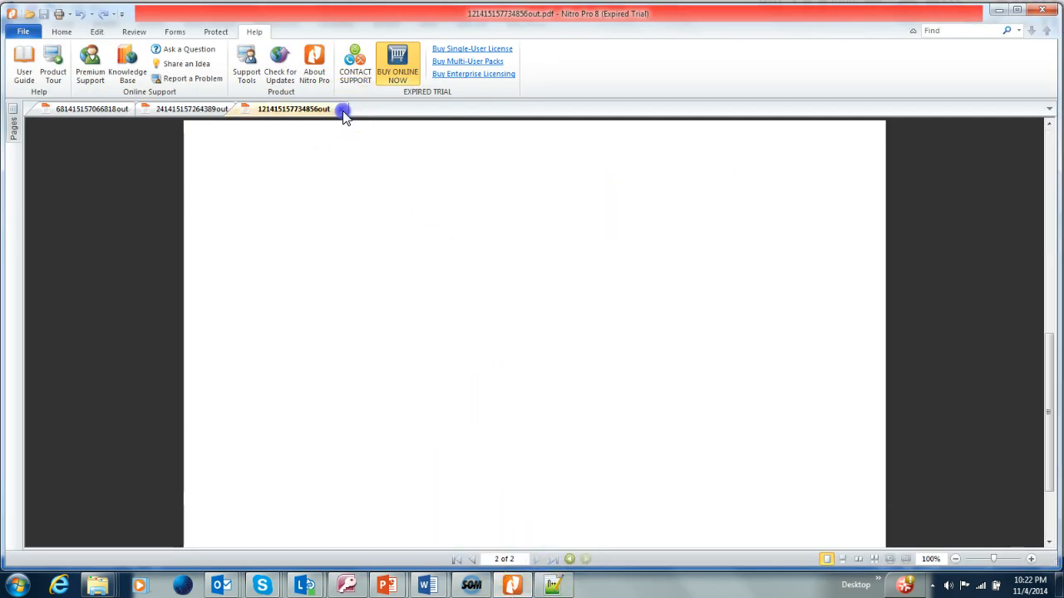
click(343, 110)
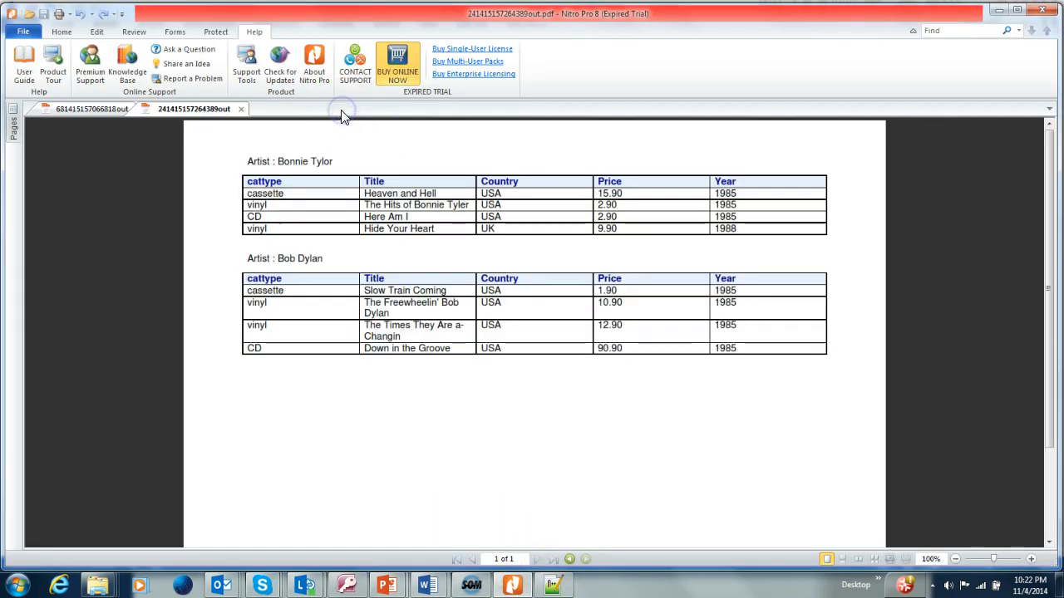
click(101, 114)
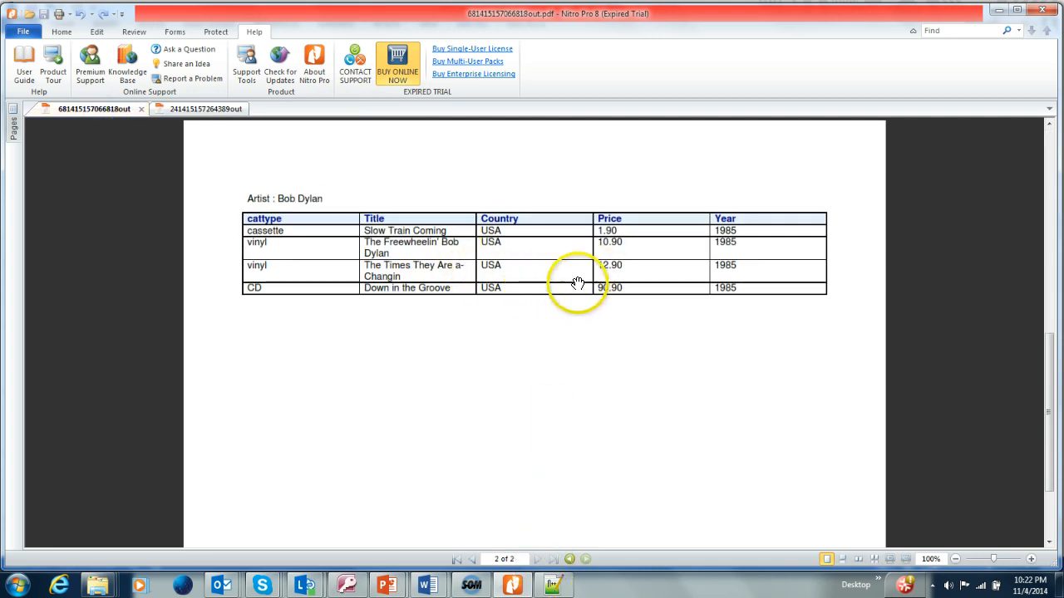
scroll(576, 280, up, 10)
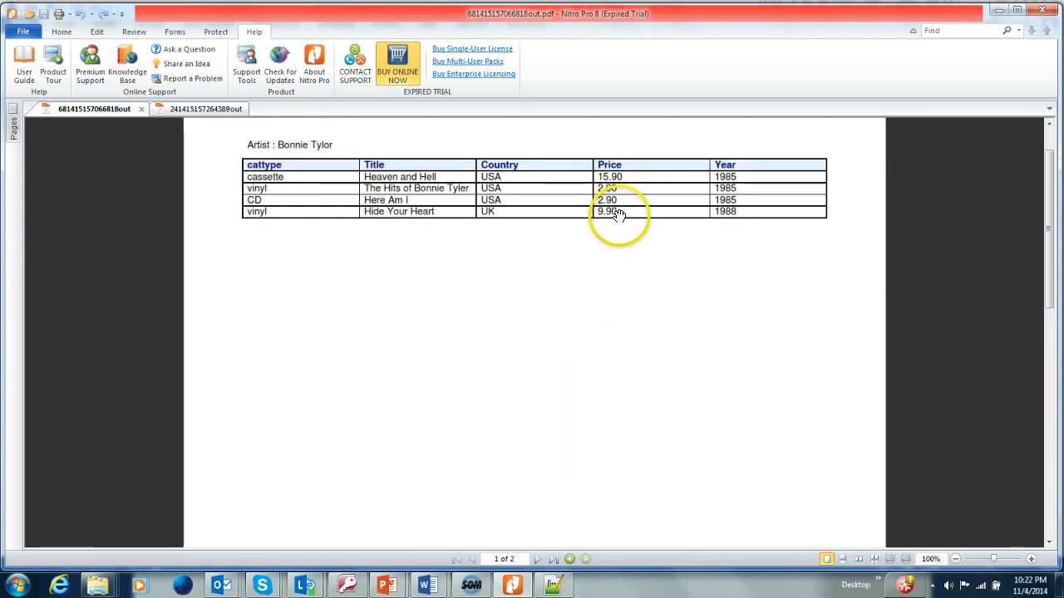
click(539, 559)
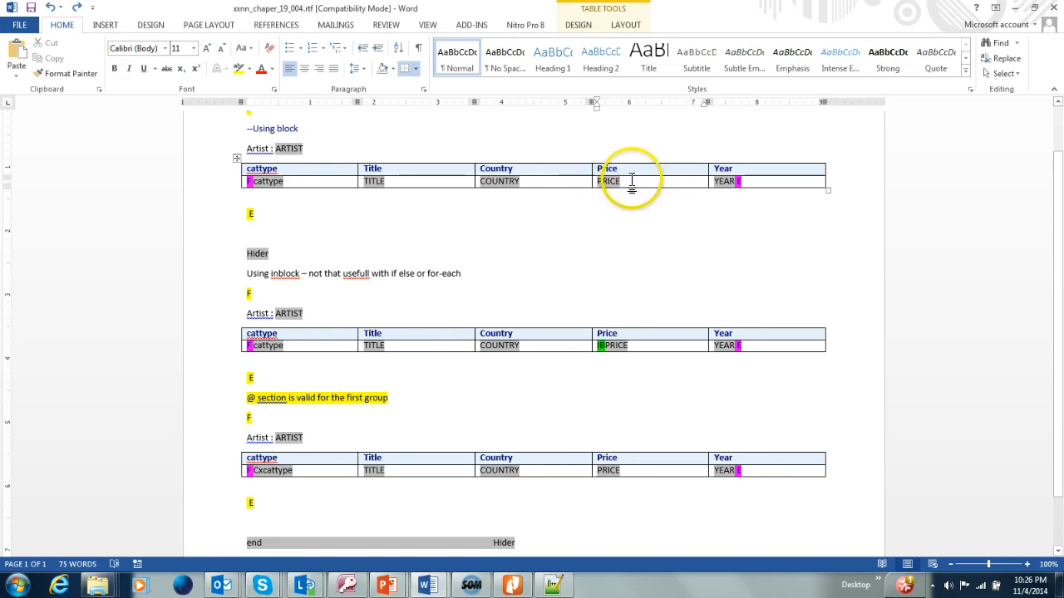
Step: Place the cursor after the first table's PRICE field in Word and enable the Developer tab in the ribbon customization
double_click(613, 181)
click(645, 181)
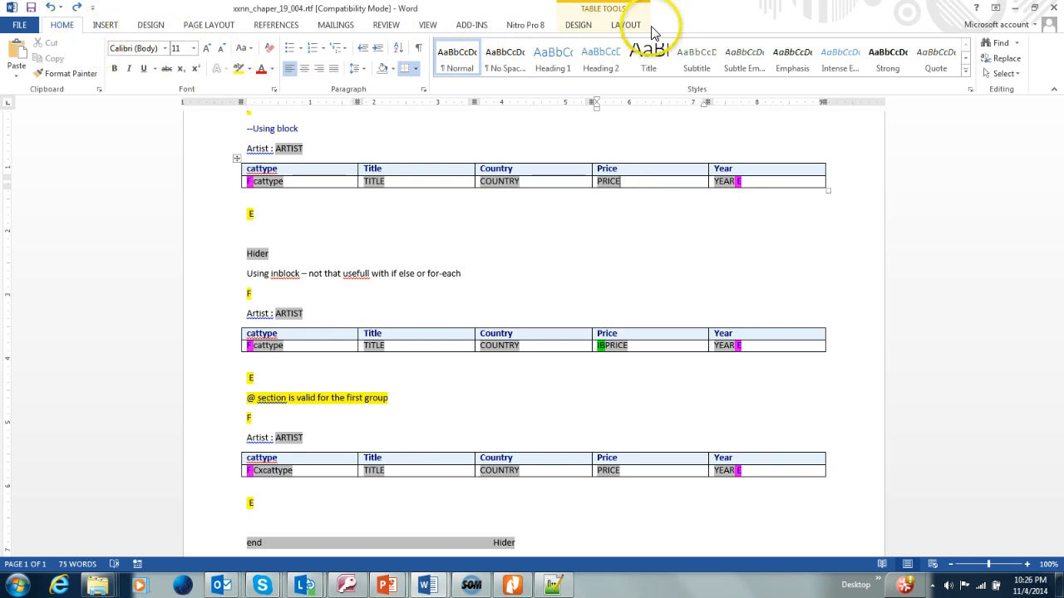
click(93, 10)
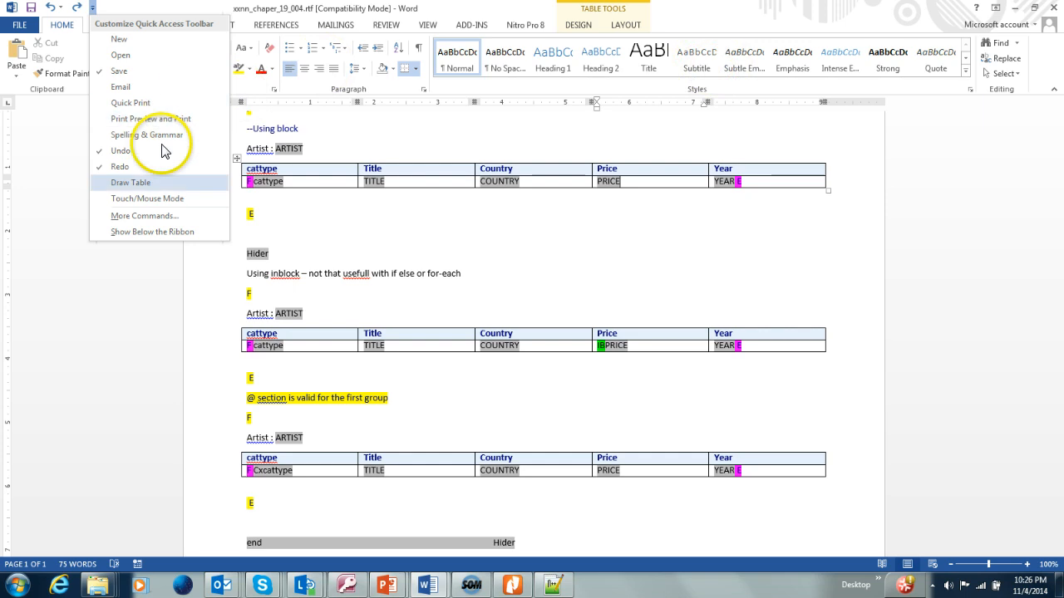
click(143, 215)
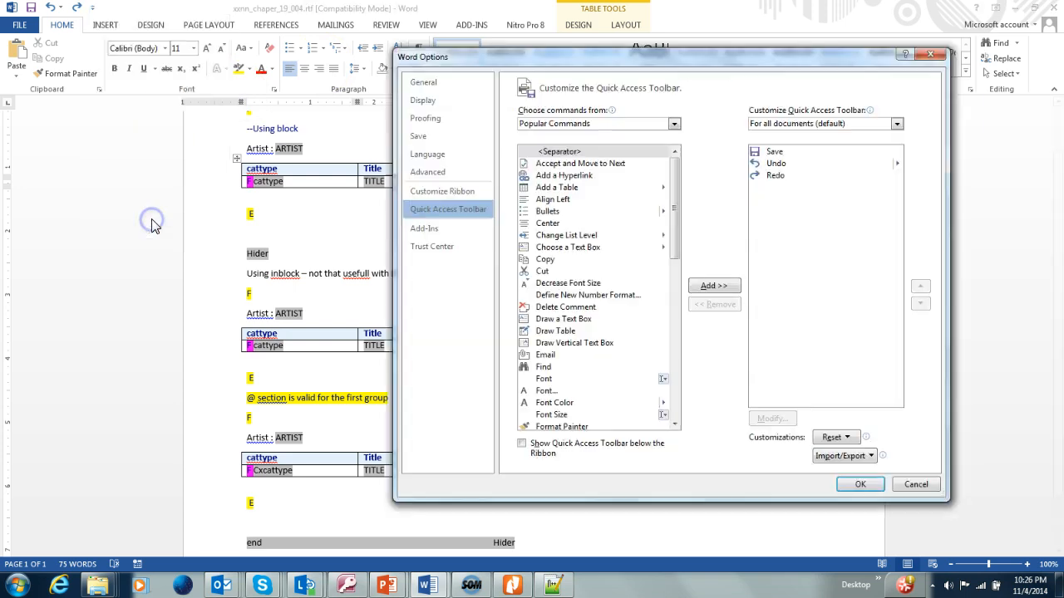
click(460, 198)
click(756, 315)
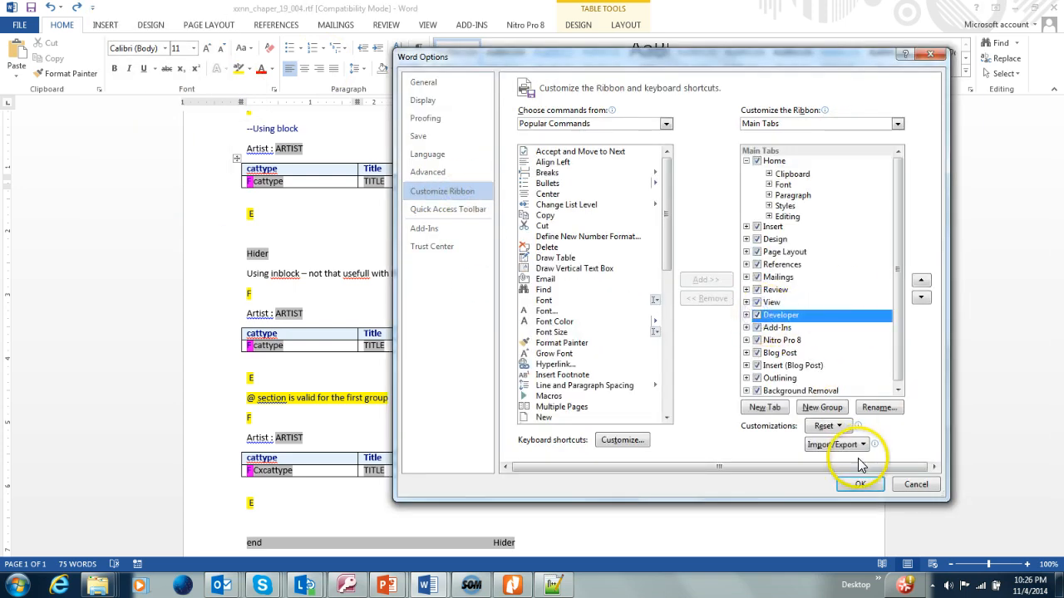
click(860, 485)
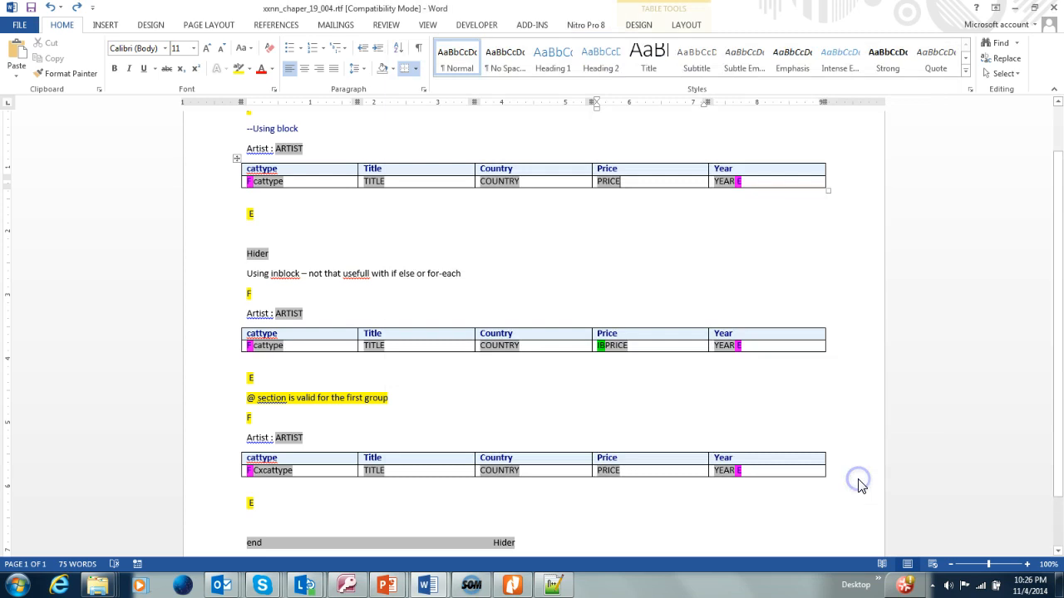
Step: Insert a legacy text form field before PRICE in the first table's data row
click(476, 26)
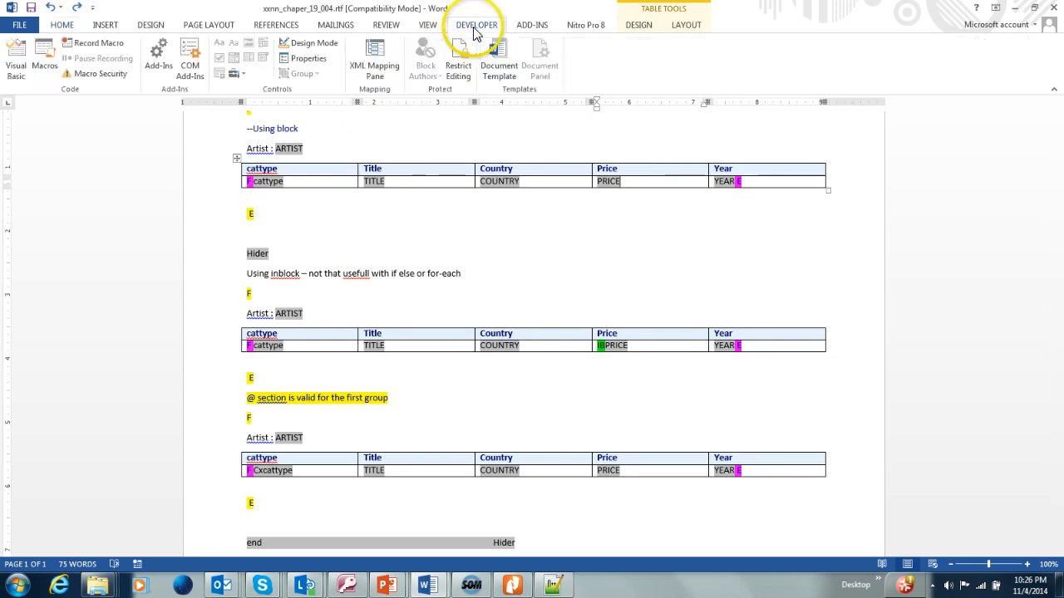
click(236, 73)
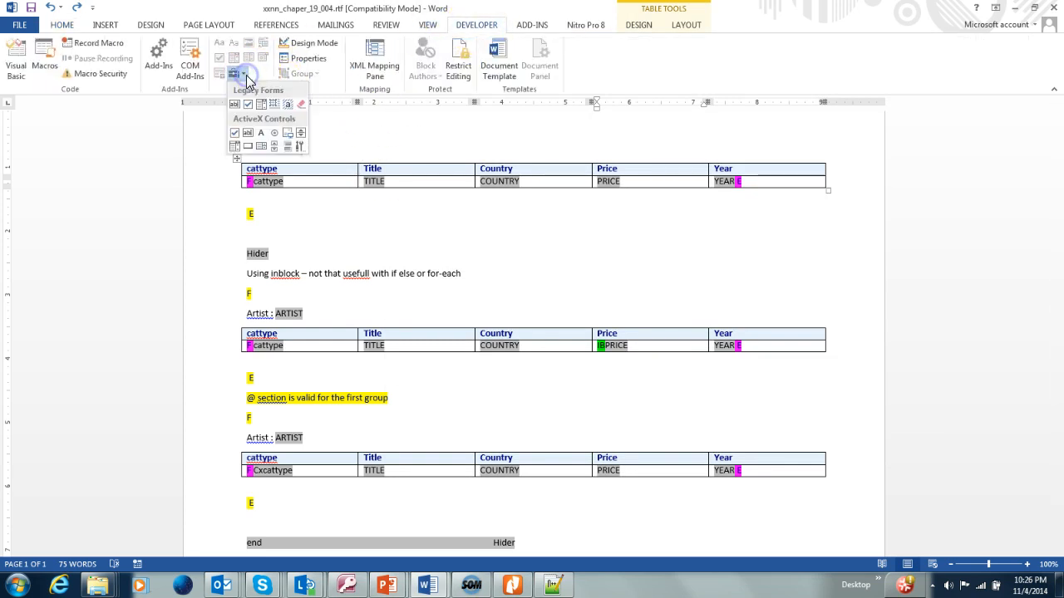
click(669, 190)
double_click(619, 182)
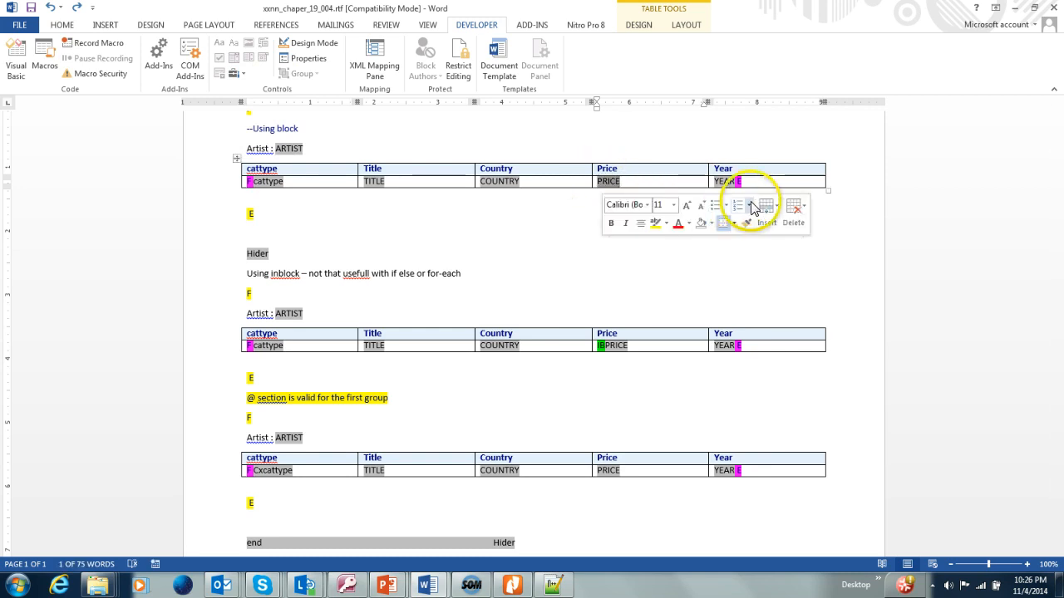
click(750, 204)
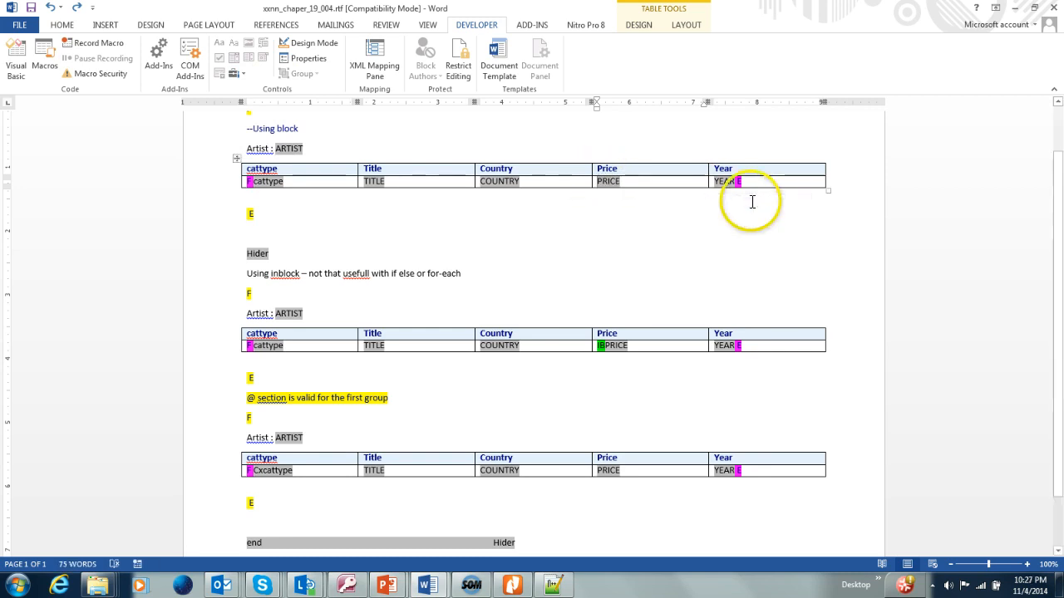
click(241, 74)
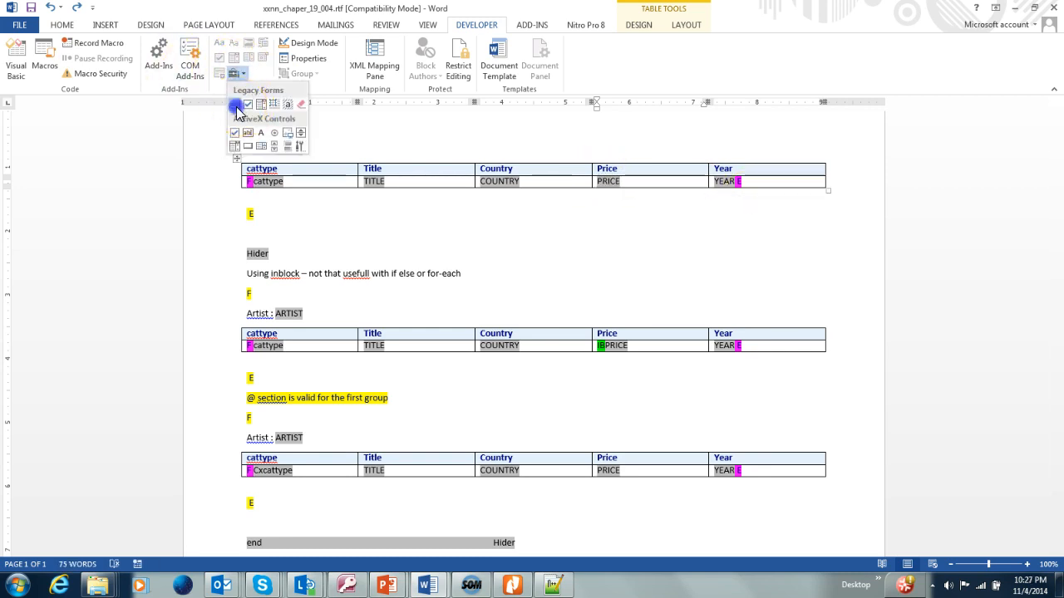
click(236, 106)
Step: Copy <?if:PRICE>10?><xsl:attribute xdofo:ctx="block" name="background-color">yellow</xsl:attribute><?end if?> from Notepad++ into the new form field's code
double_click(605, 190)
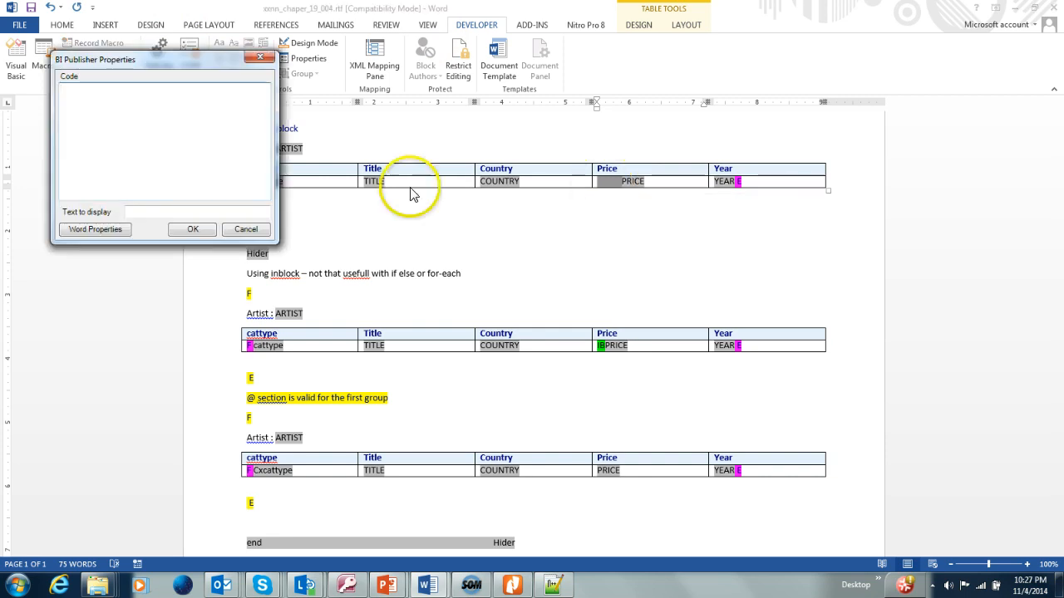
click(553, 586)
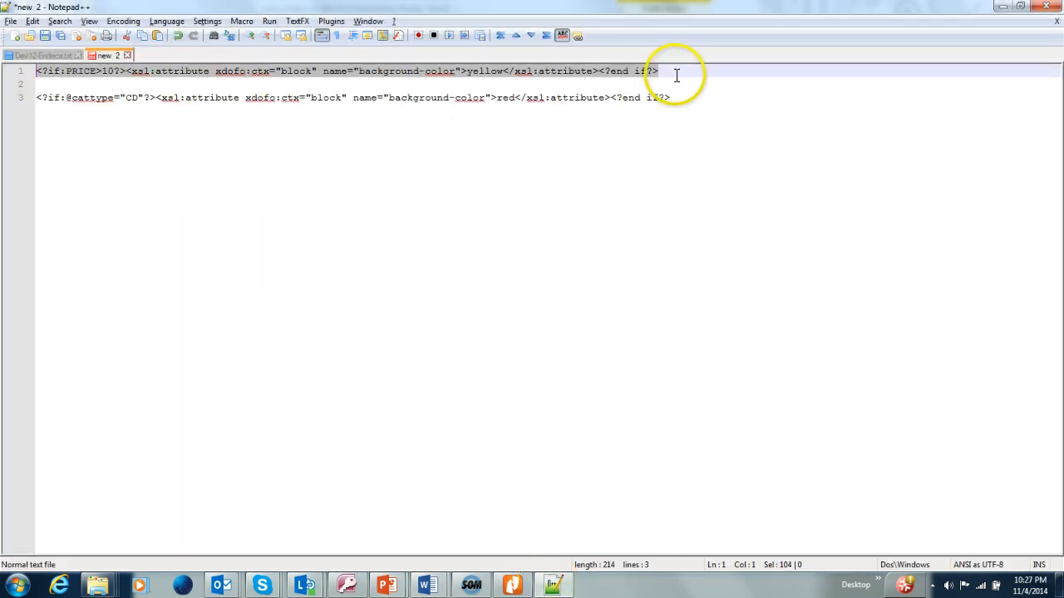
key(alt+Tab)
click(102, 197)
text(<?if:PRICE>10?><xsl:attribute xdofo:ctx="block" name="background-color">yellow</xsl:attribute><?end if?>)
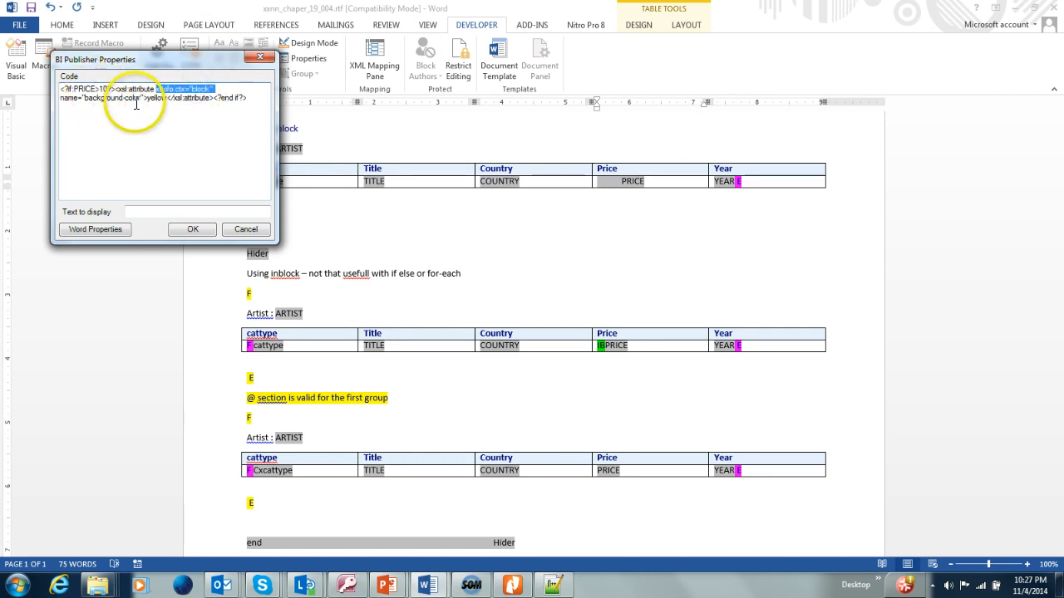
click(193, 229)
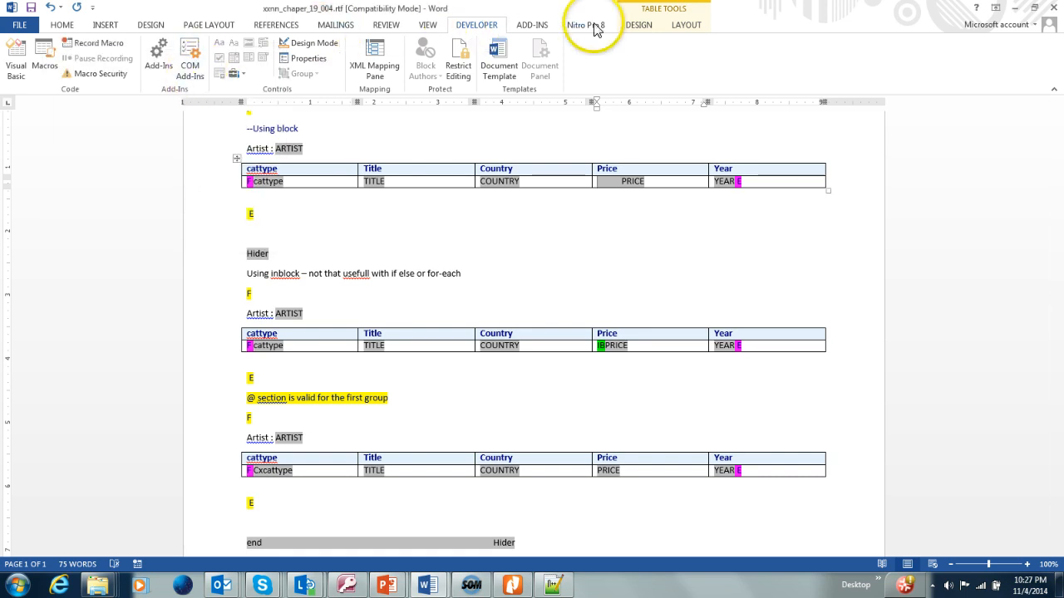
Step: Preview the template as a PDF, check the Price column's highlighting and return to Word
click(534, 25)
click(172, 43)
click(180, 70)
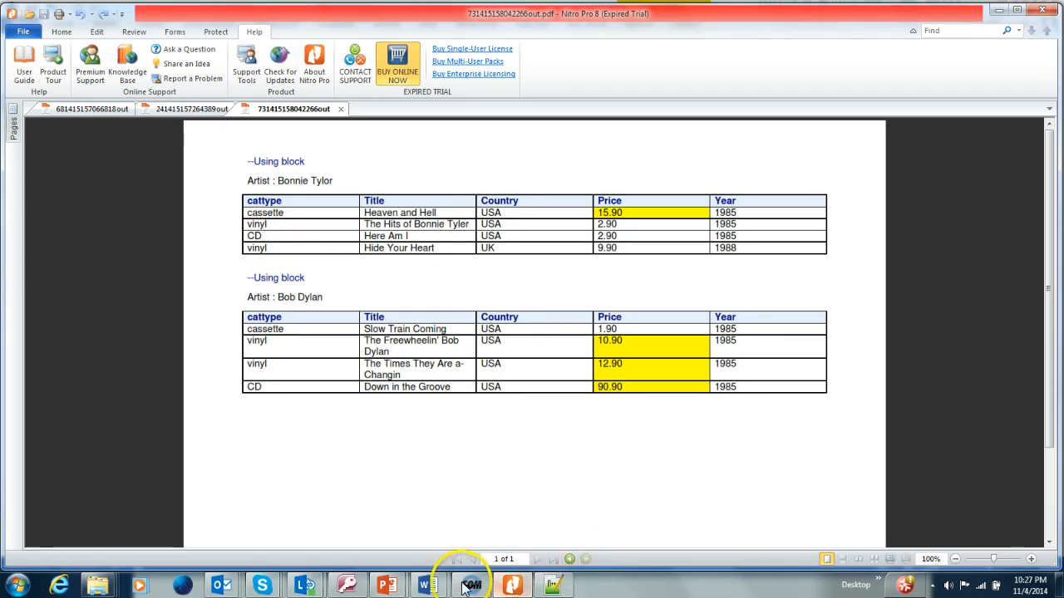
mouse_move(411, 578)
click(398, 555)
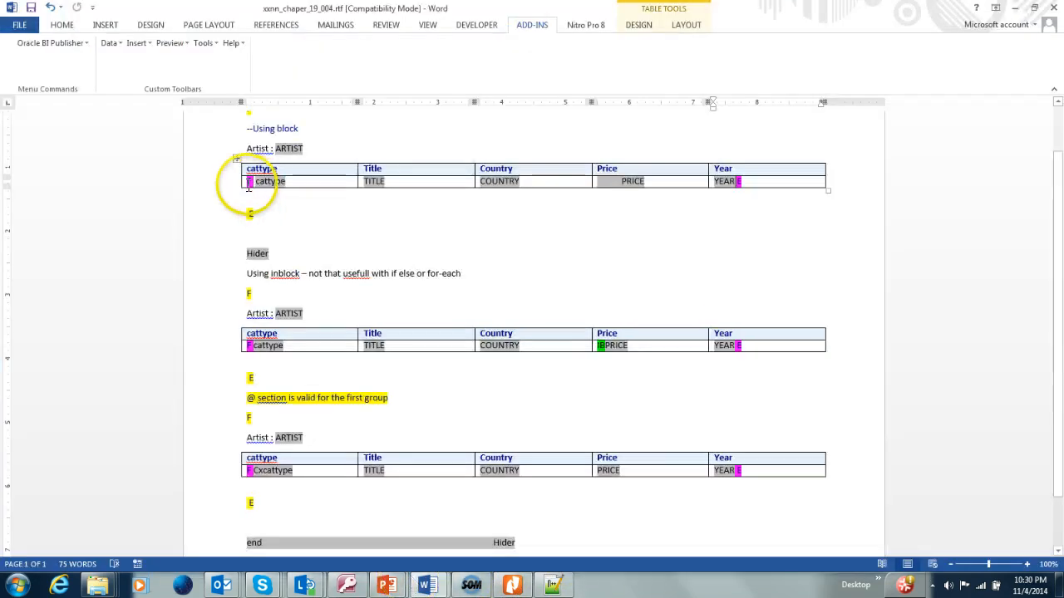
Step: Open the Field Browser for the first table's data row and select the for-each:CD entry
double_click(268, 181)
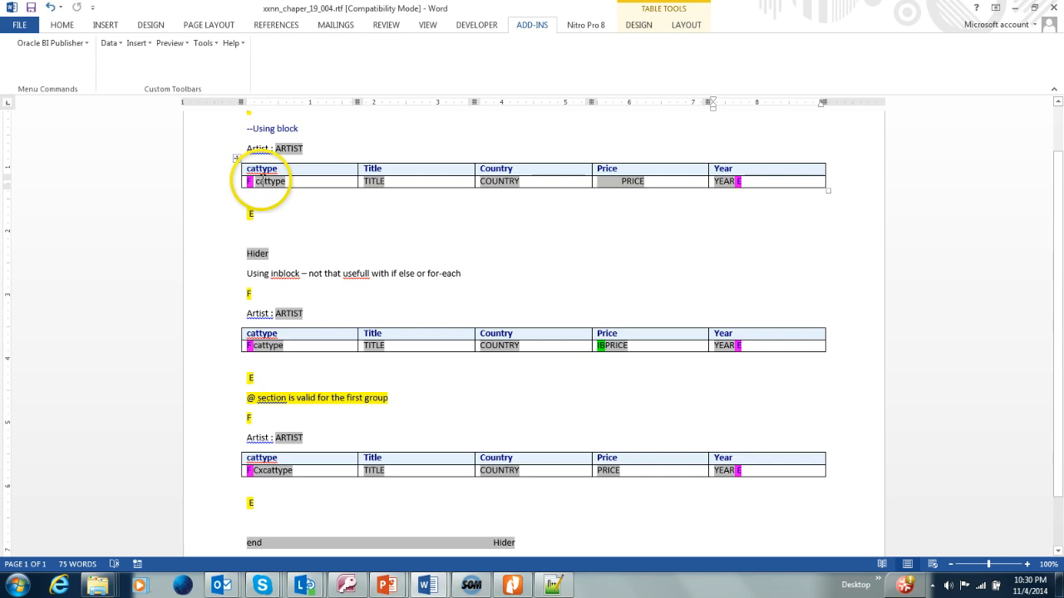
click(207, 184)
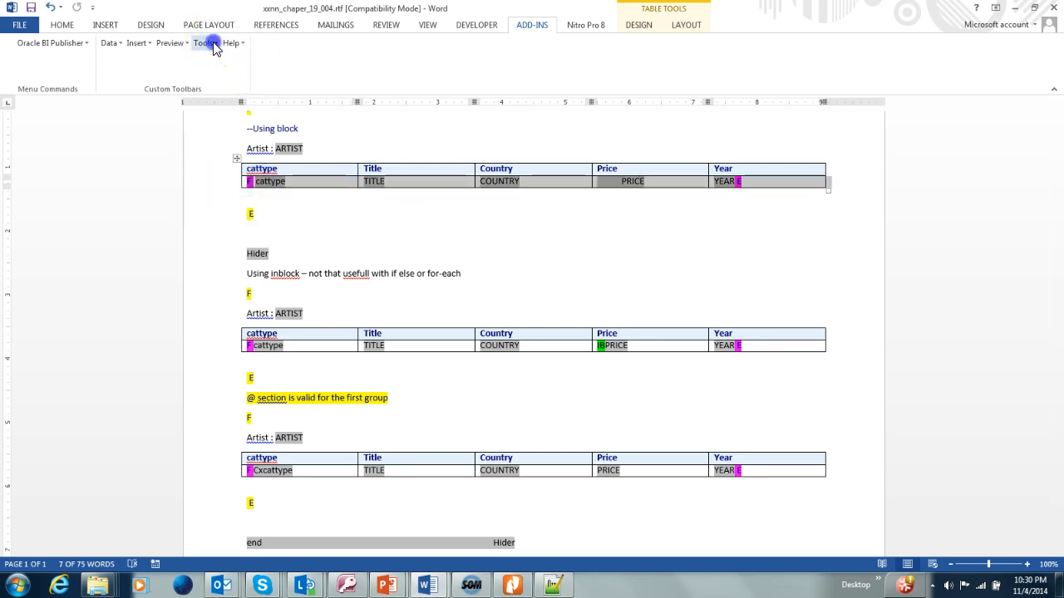
click(204, 42)
click(218, 64)
click(869, 147)
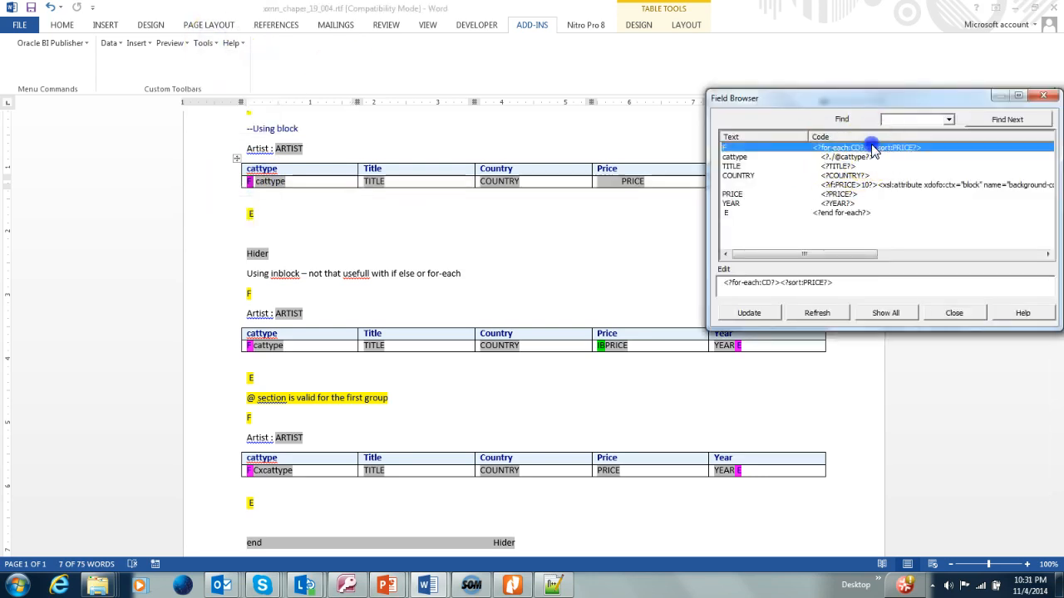
click(553, 585)
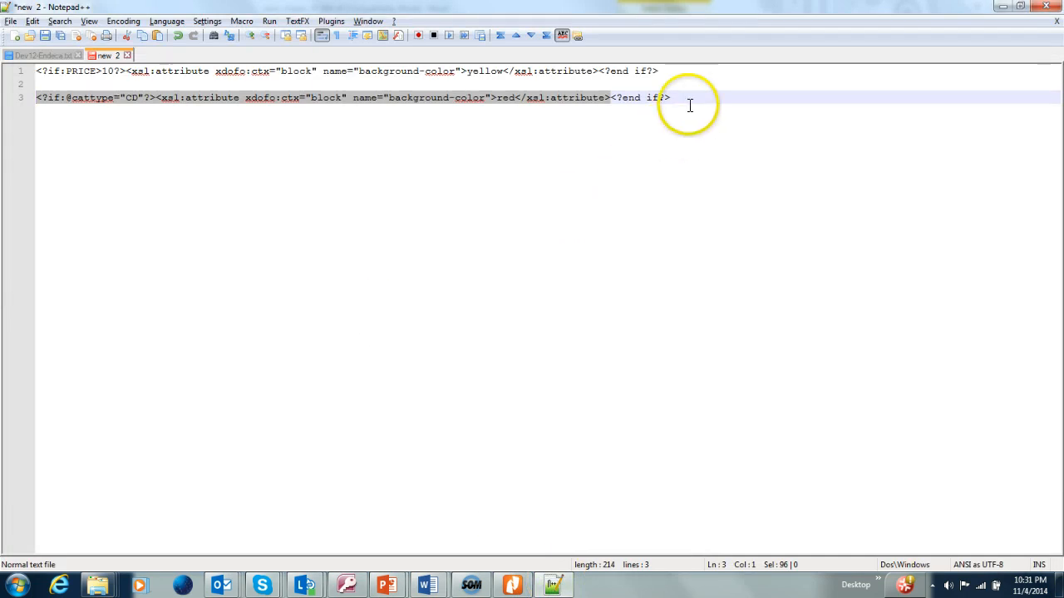
click(14, 100)
key(ctrl+c)
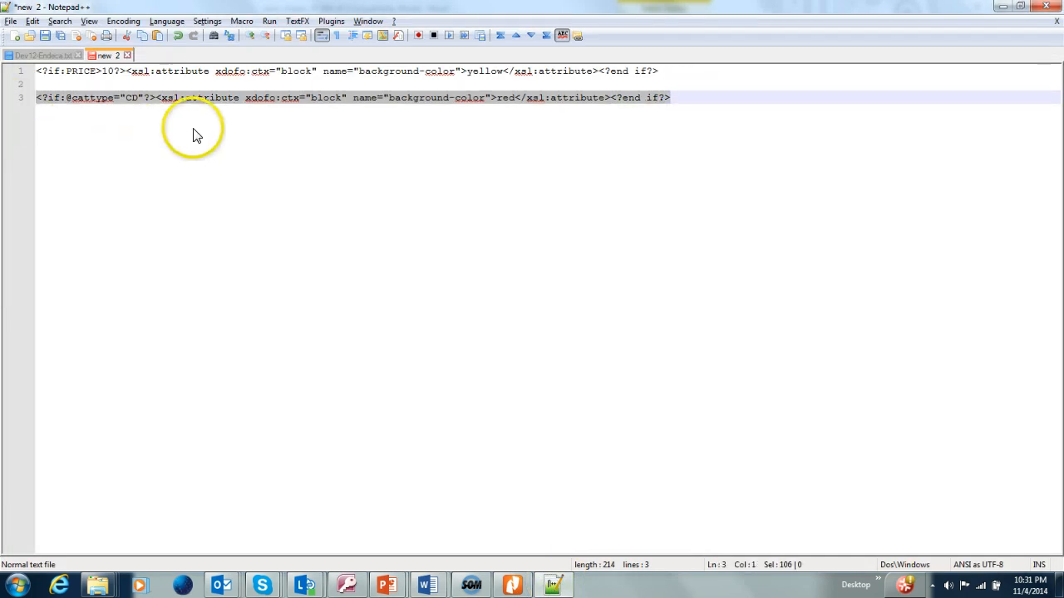
key(alt+Tab)
click(886, 278)
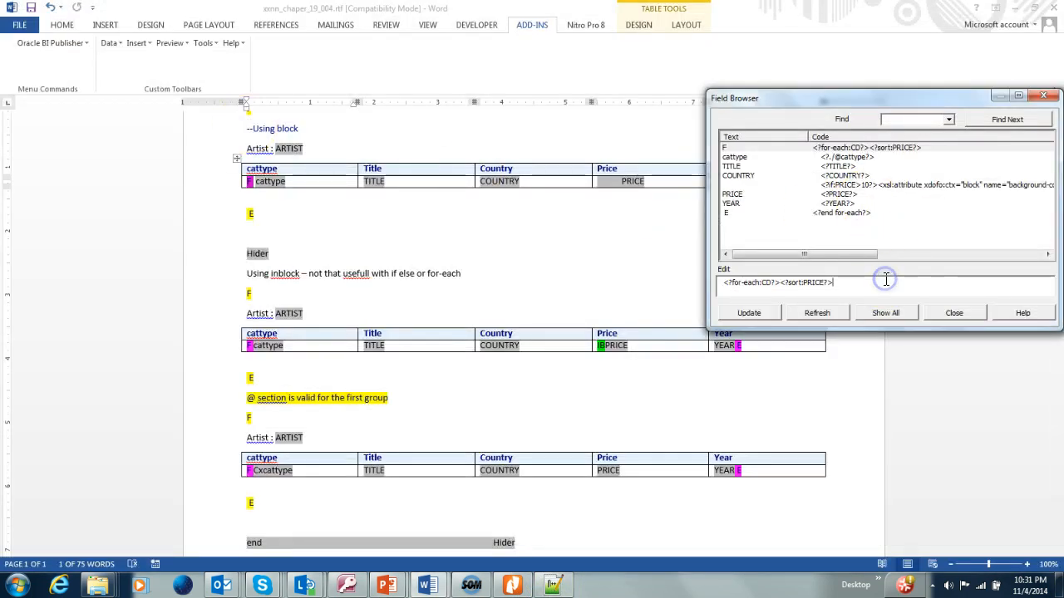
key(ctrl+v)
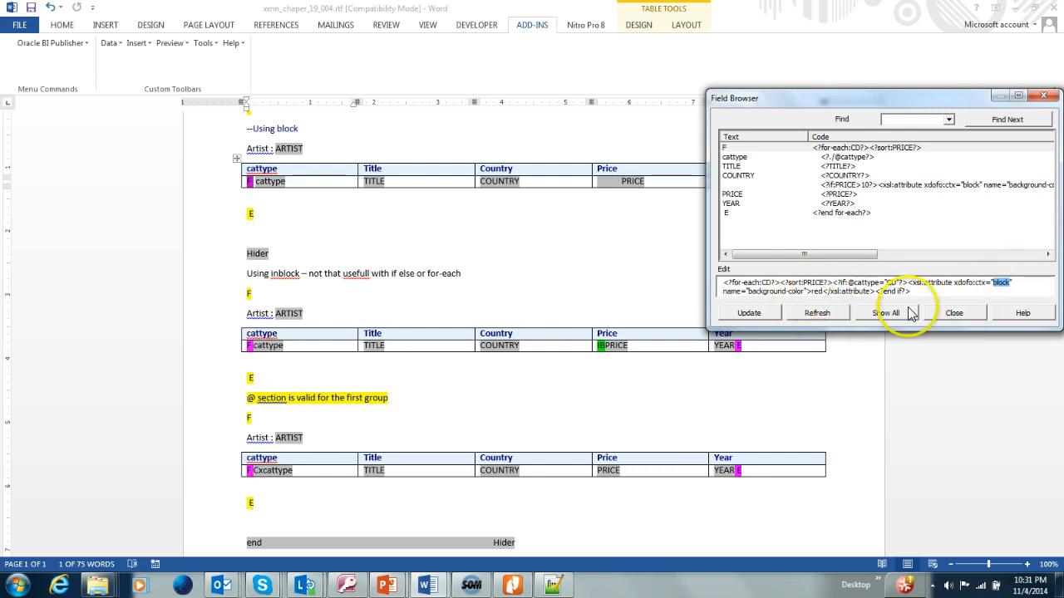
click(769, 312)
click(952, 313)
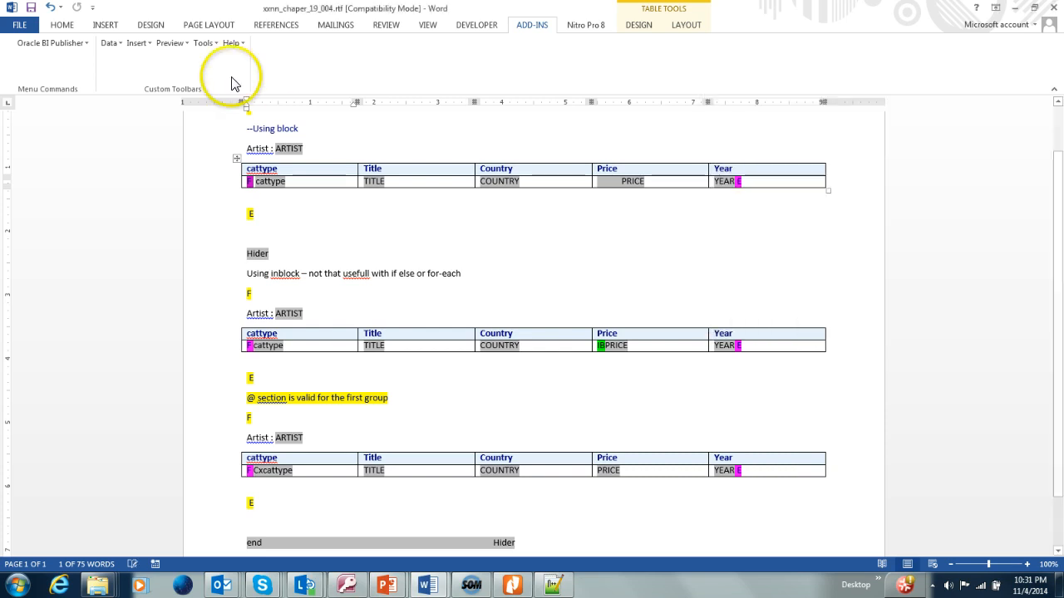
click(172, 51)
click(182, 64)
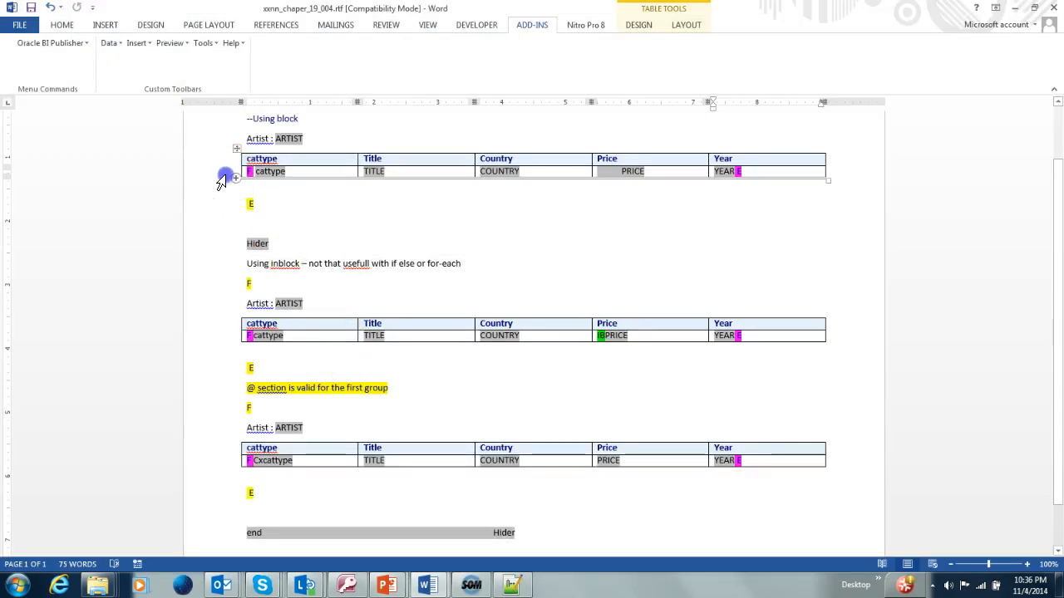
click(221, 177)
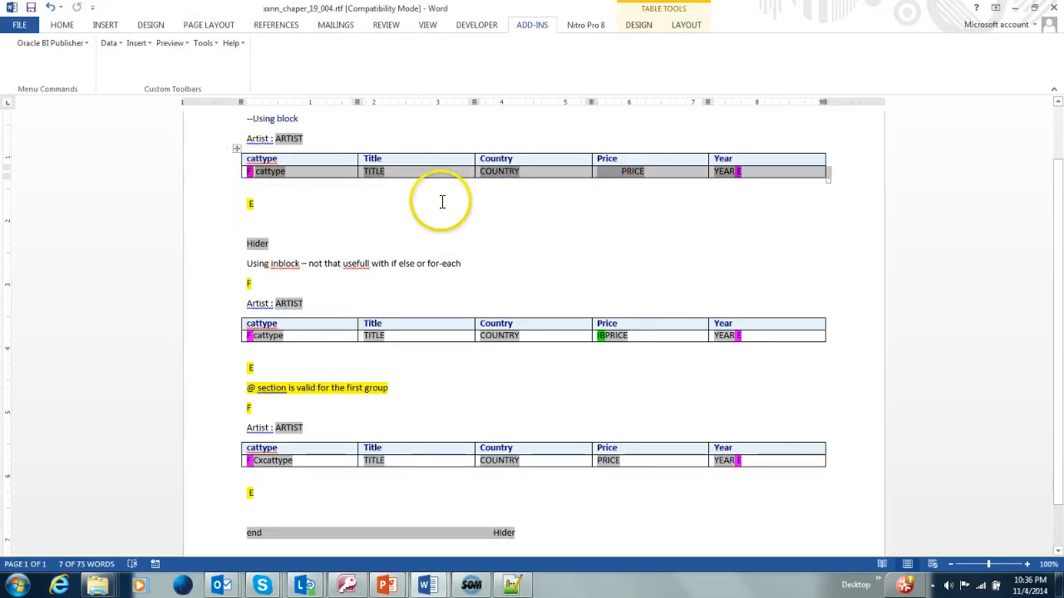
double_click(629, 178)
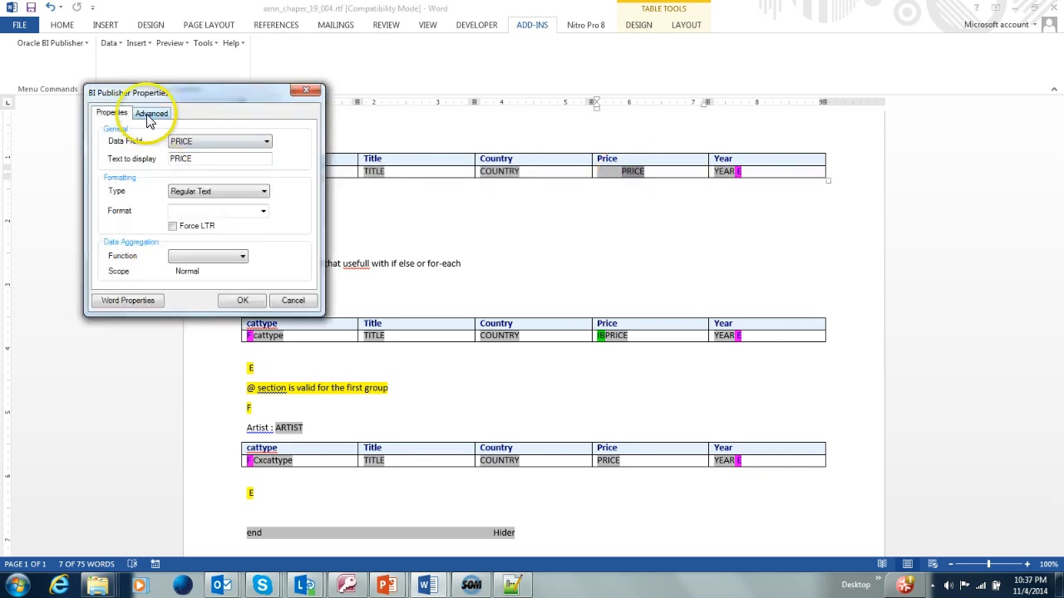
click(243, 300)
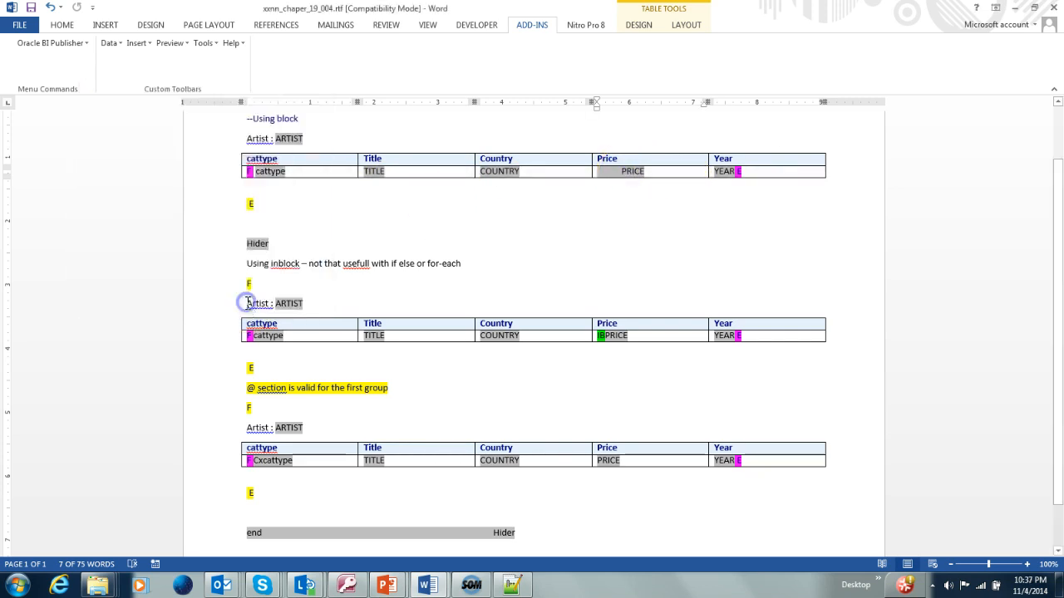
Step: Change the conditional field before PRICE to use if@row:PRICE>10 and xdofo:ctx="incontext"
click(610, 173)
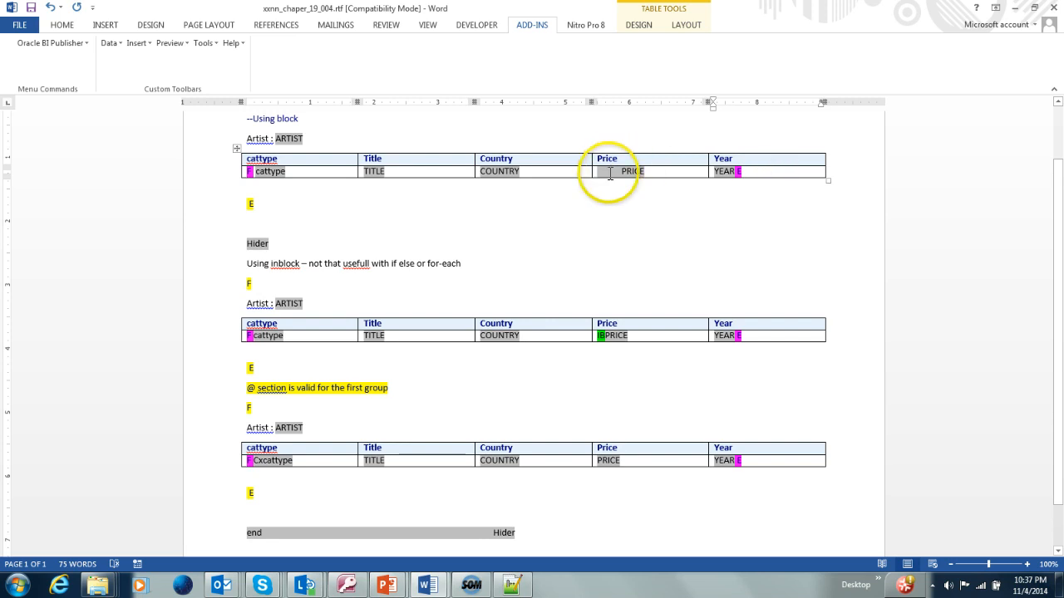
double_click(610, 174)
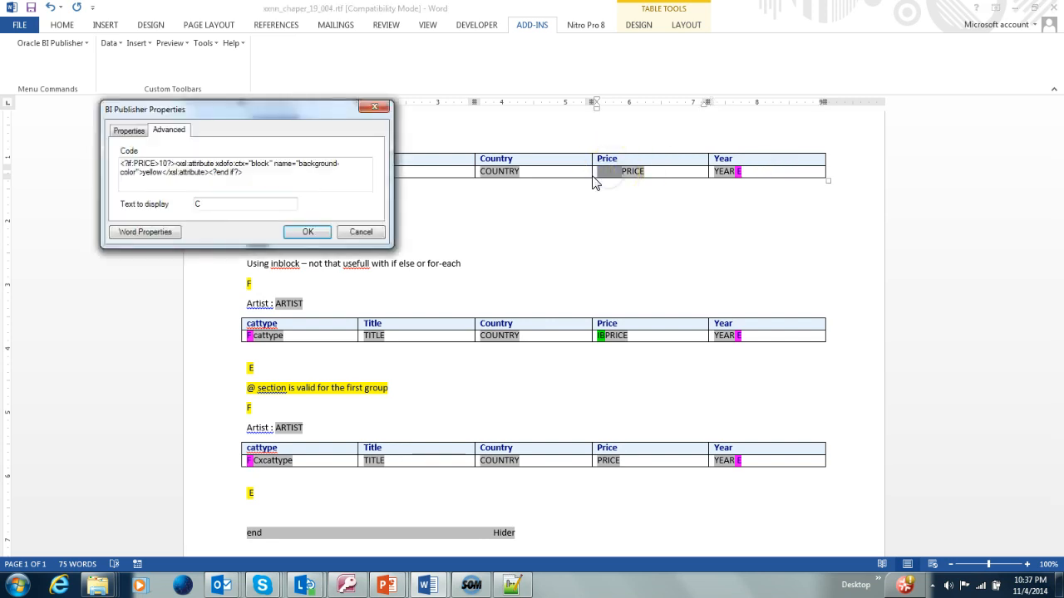
click(132, 164)
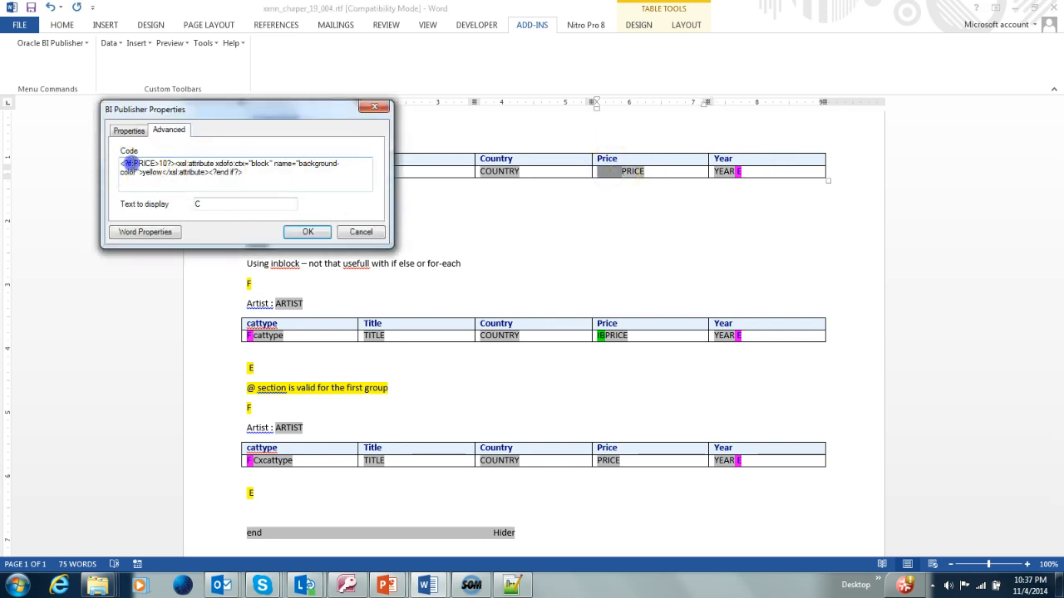
text(@row)
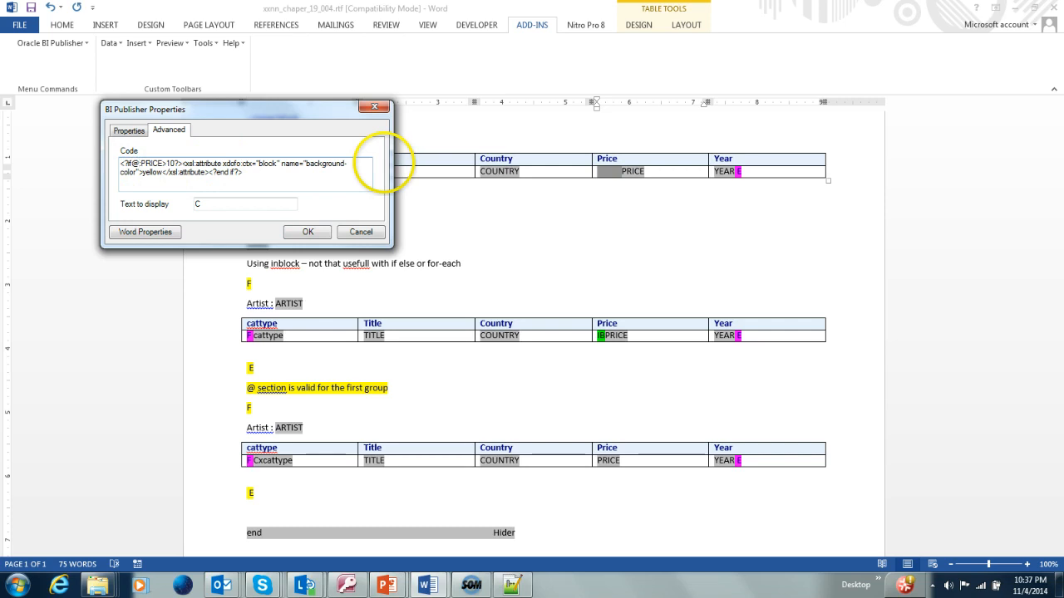
double_click(285, 164)
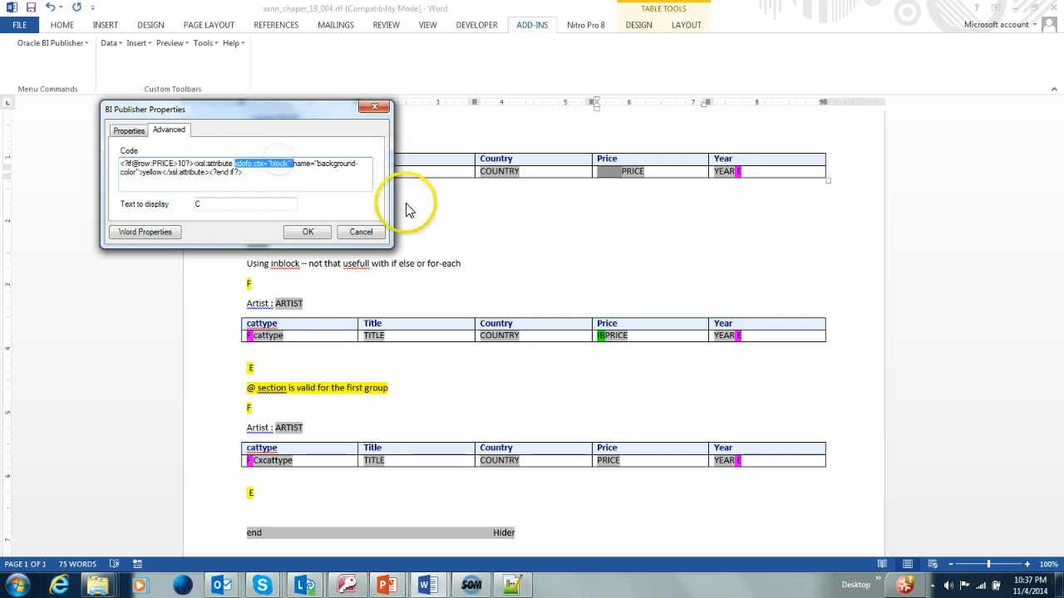
click(287, 166)
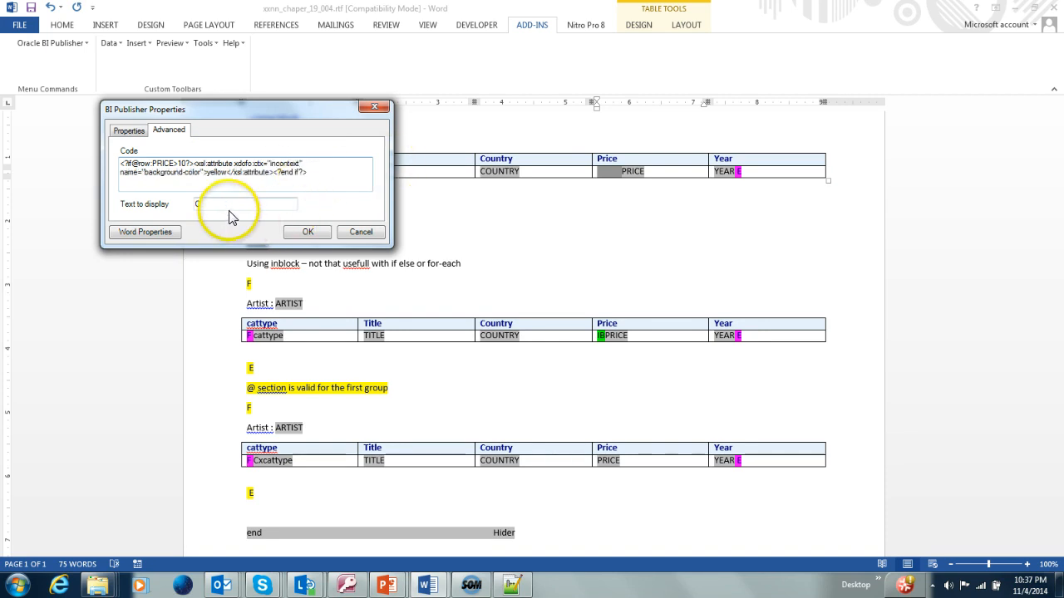
click(304, 233)
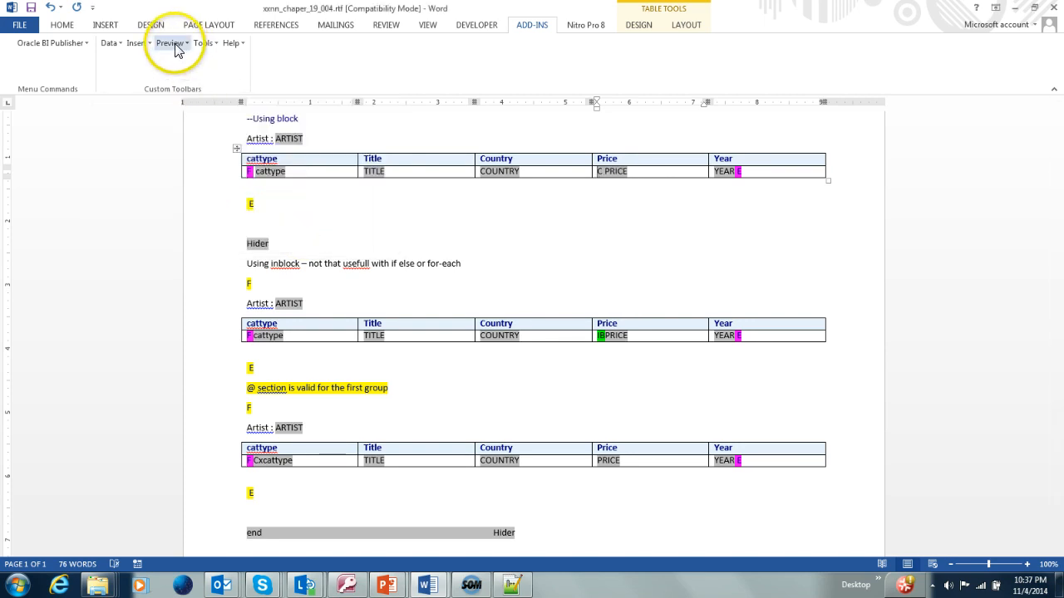
Step: Set the conditional field's display text to FRMT and review the row highlighting in the template's PDF output
double_click(600, 171)
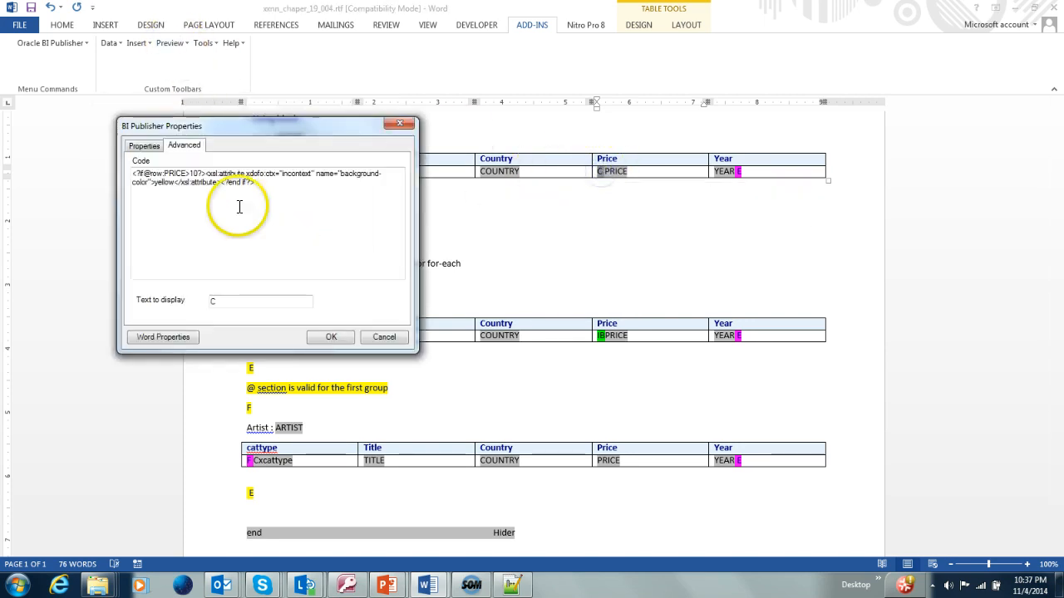
drag(248, 304, 199, 300)
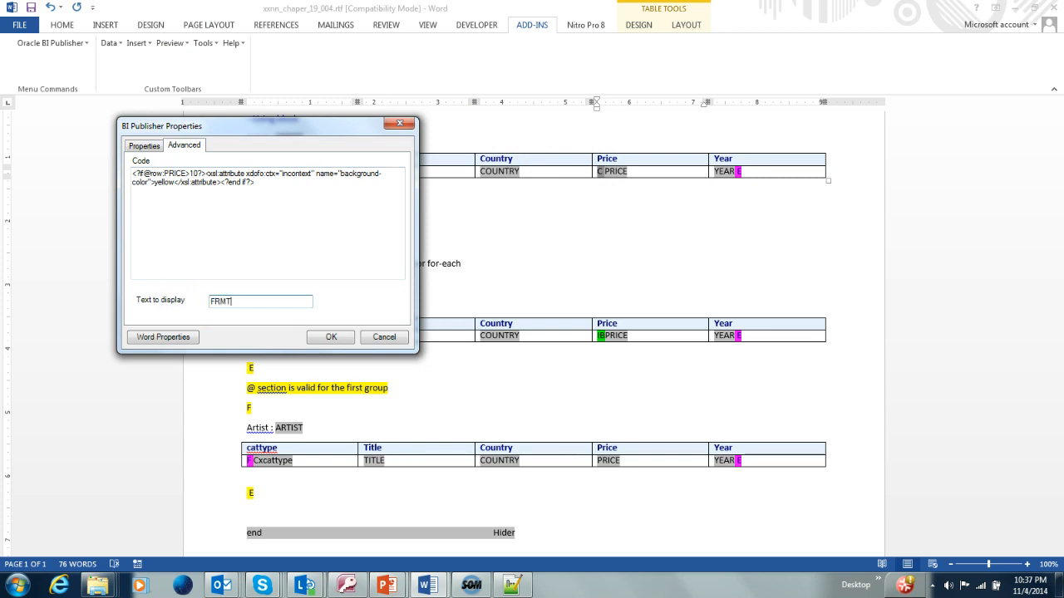
click(329, 337)
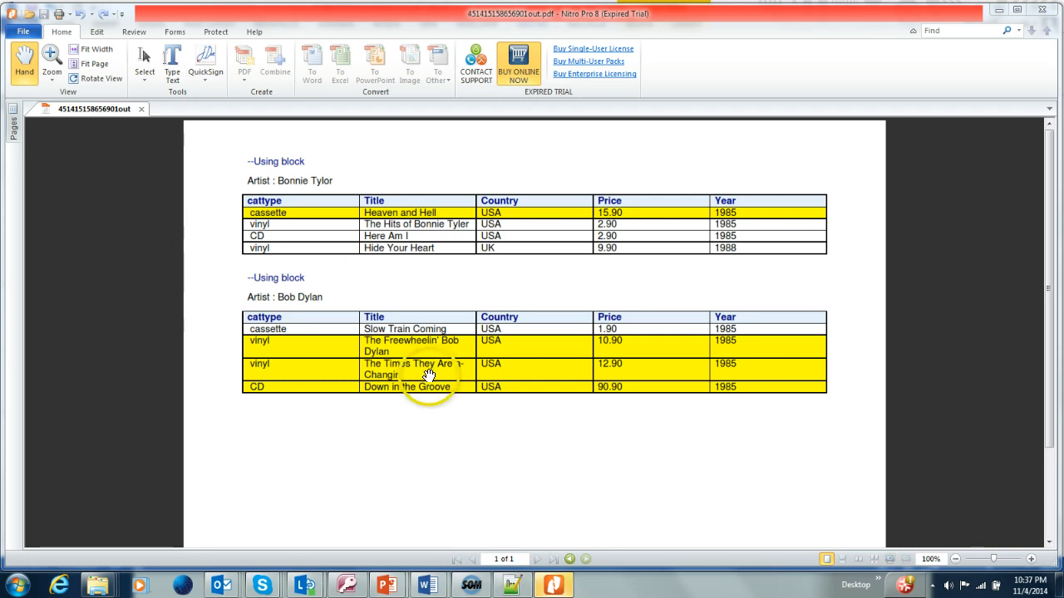
key(alt+Tab)
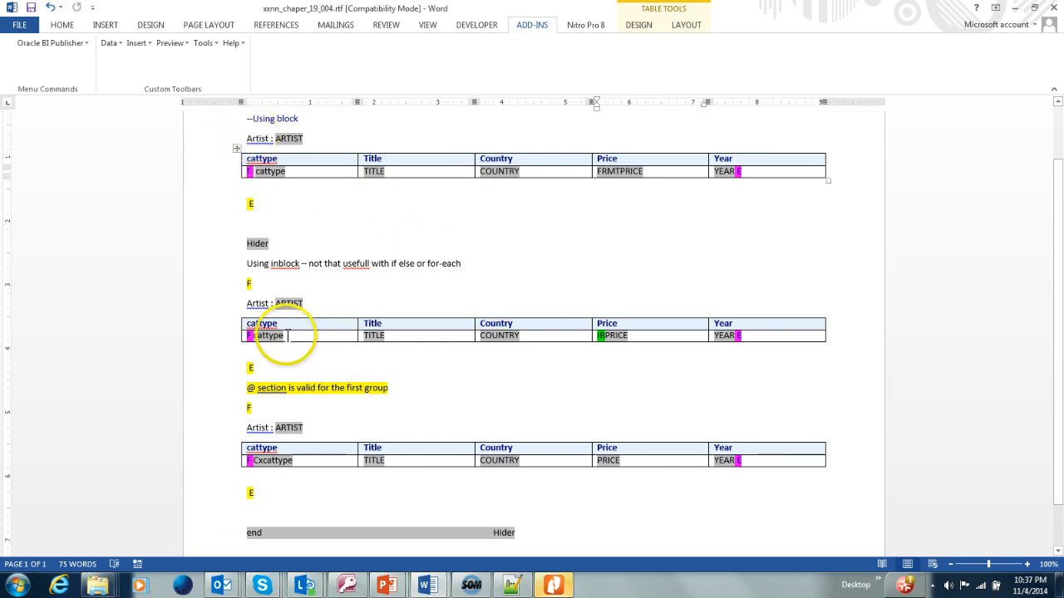
scroll(308, 366, down, 1)
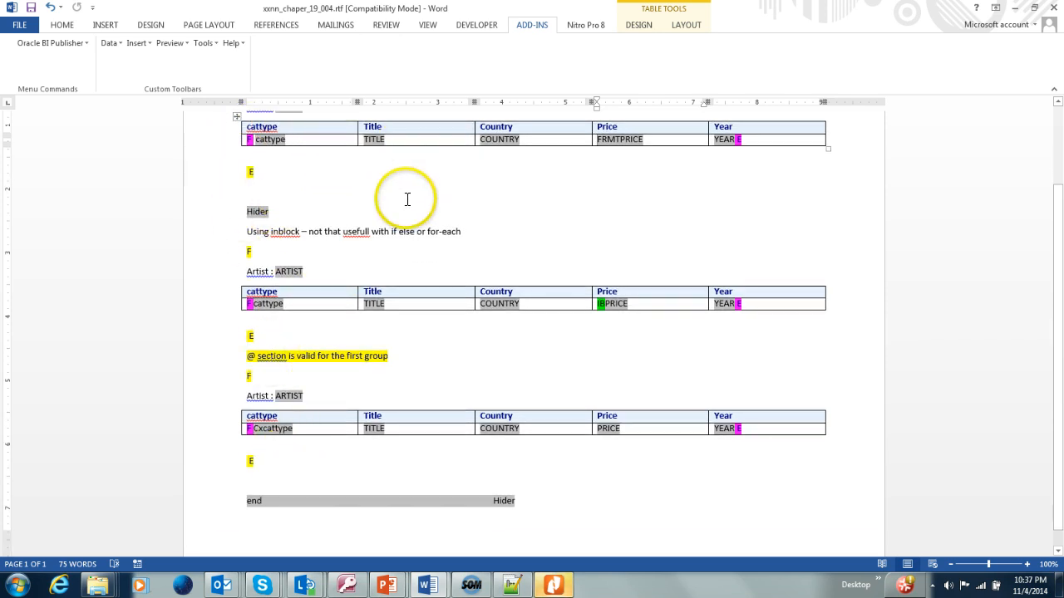
Step: Open the Field Browser for the first table's data row and show the code of the FRMT entry
scroll(408, 218, up, 2)
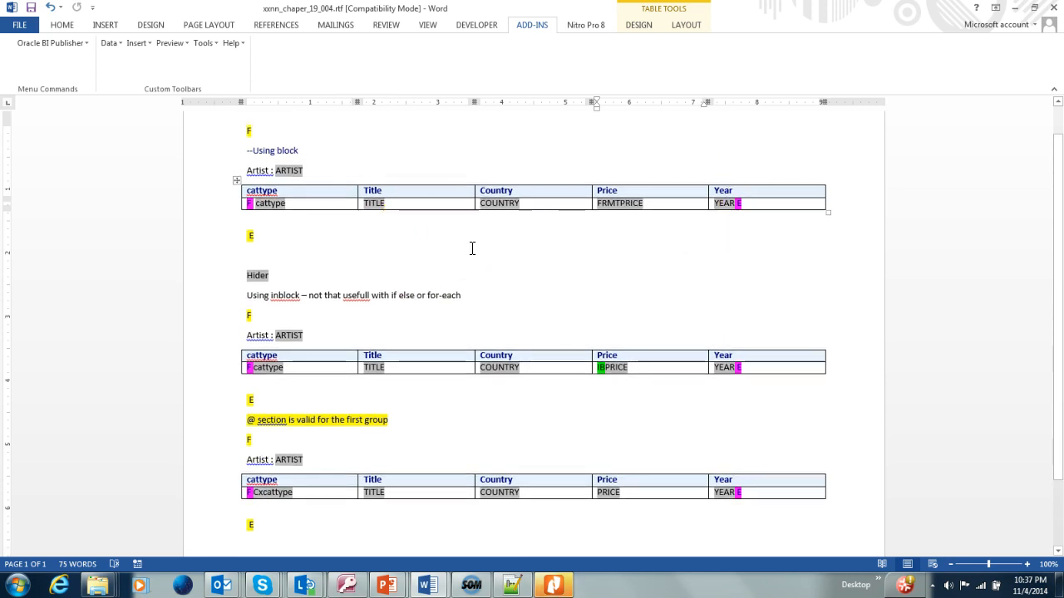
click(209, 205)
click(203, 42)
click(218, 60)
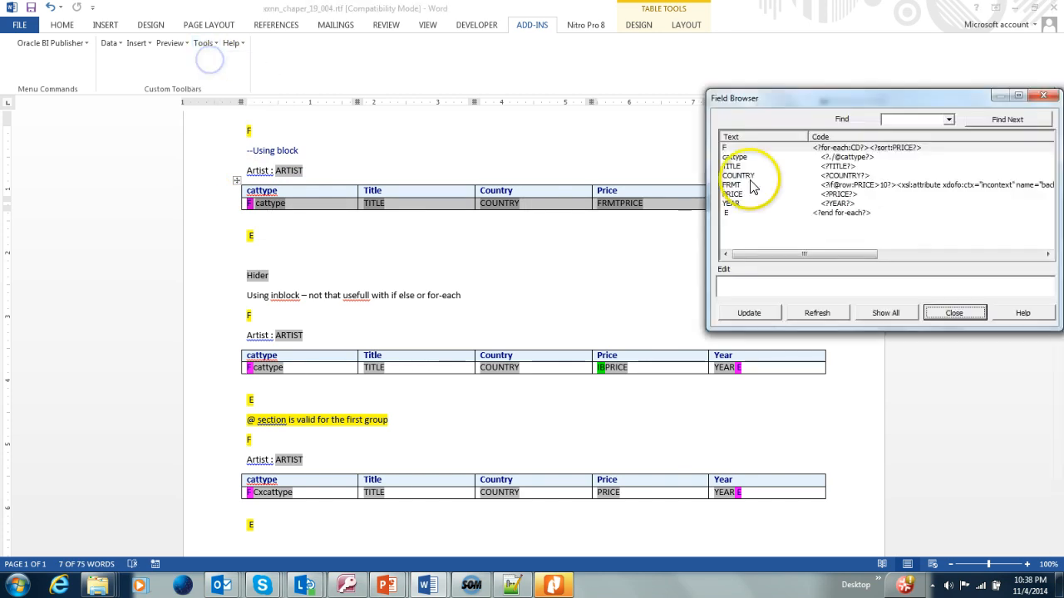
click(937, 184)
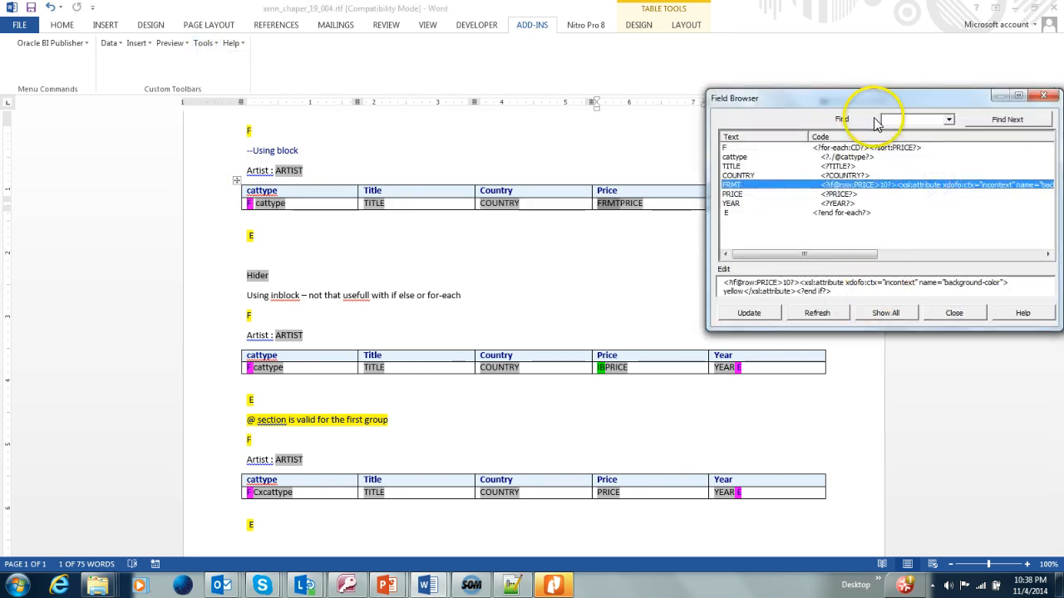
drag(889, 98, 464, 55)
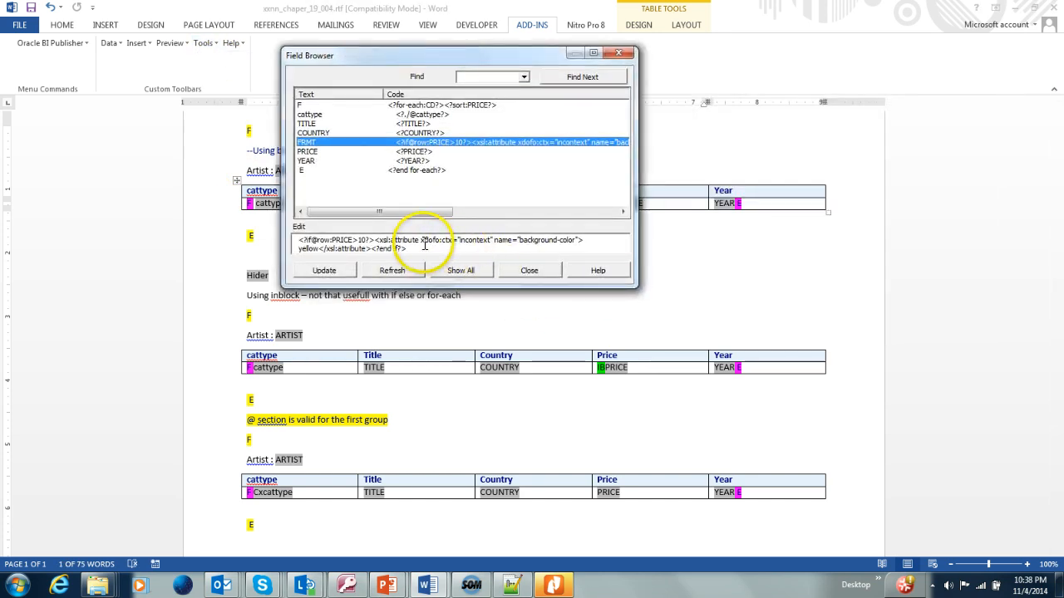
Step: Examine the if@row:PRICE condition and the incontext attribute in the FRMT code, and close the Field Browser
click(481, 240)
double_click(480, 240)
click(307, 241)
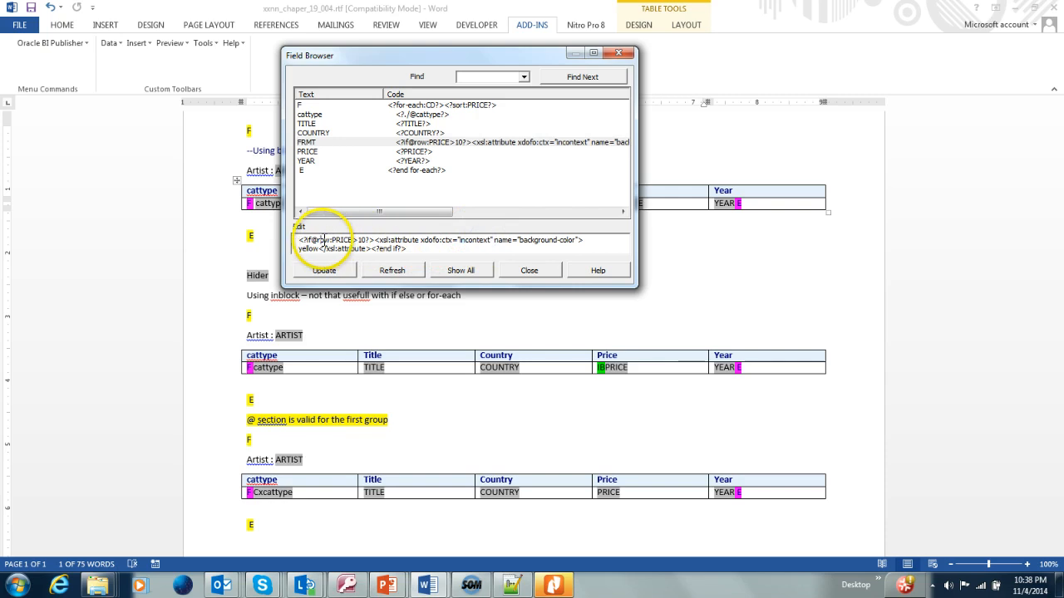
double_click(322, 240)
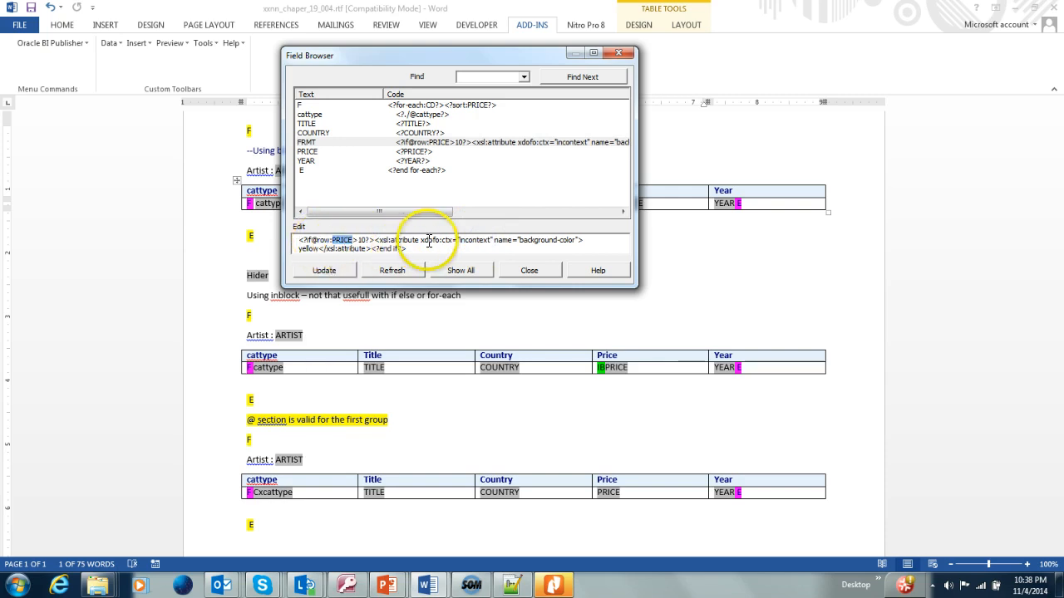
double_click(481, 240)
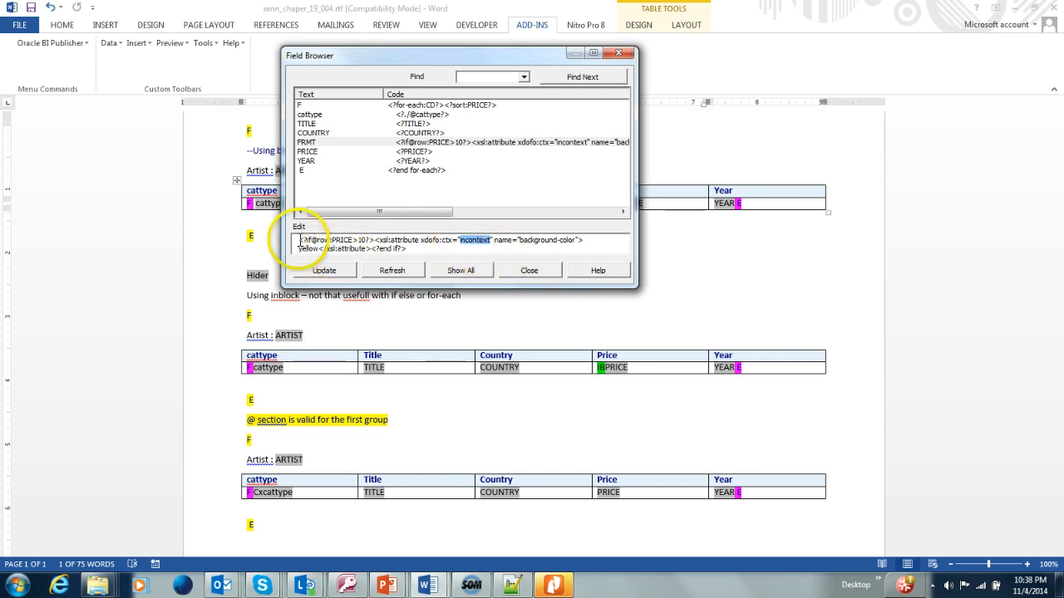
click(530, 271)
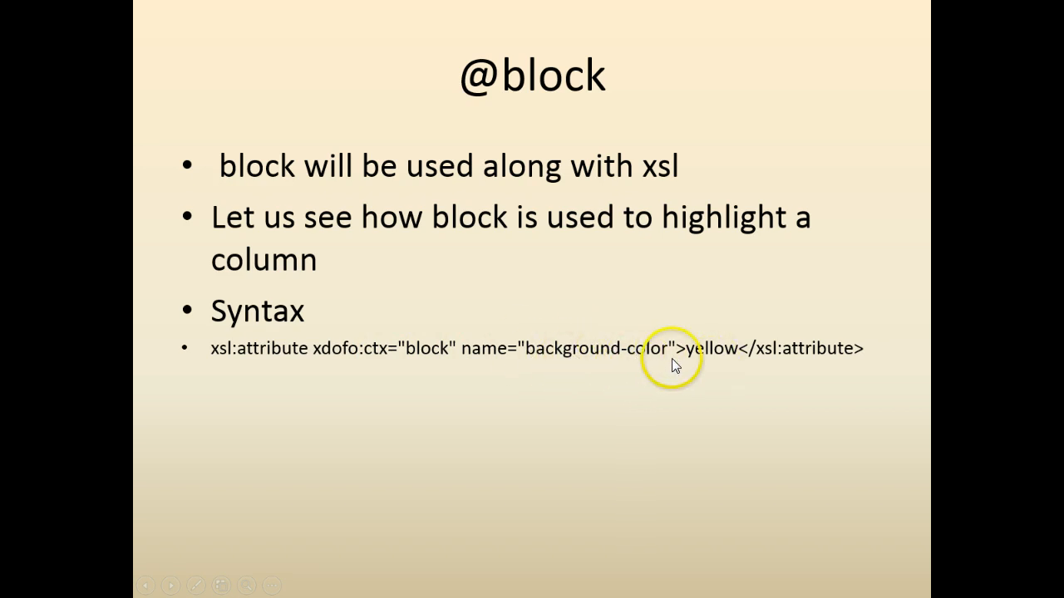
click(727, 357)
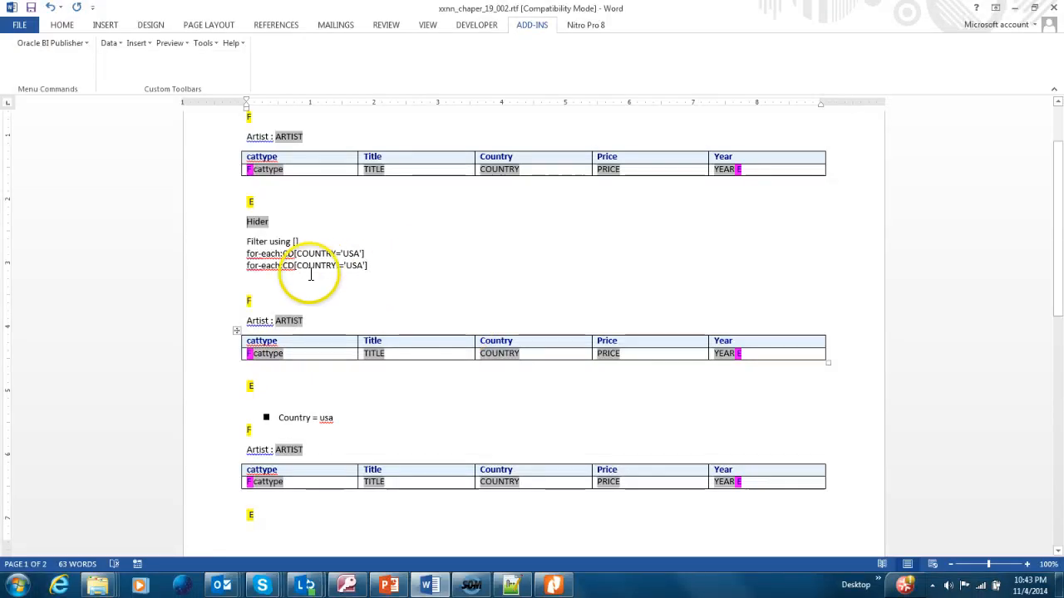
Step: Examine the sample COUNTRY filter lines in xxnn_chaper_19_002.rtf and the first artist group's field codes in the Field Browser
click(233, 259)
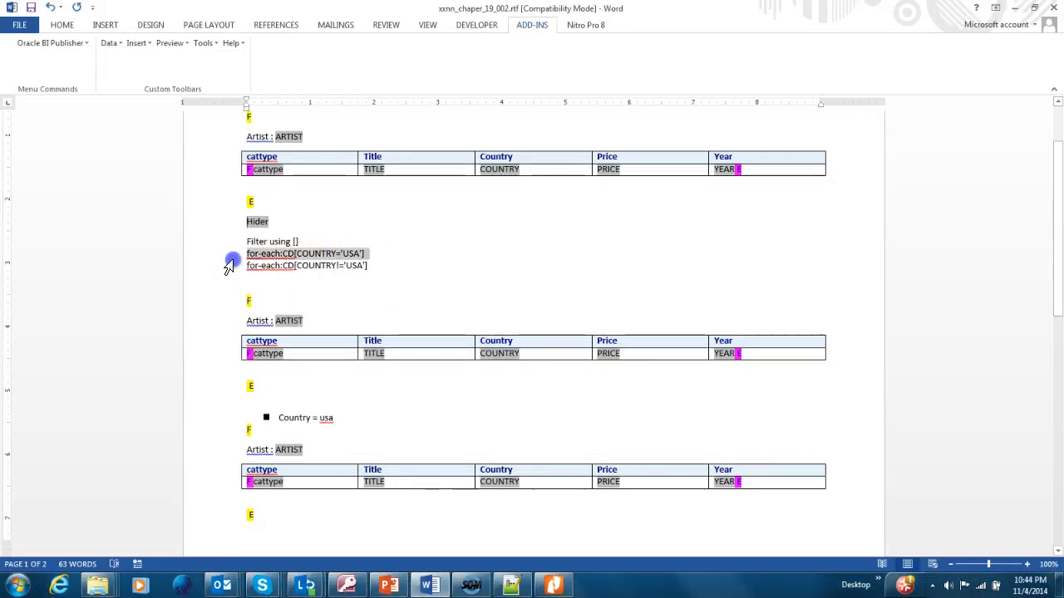
click(299, 265)
scroll(249, 244, up, 1)
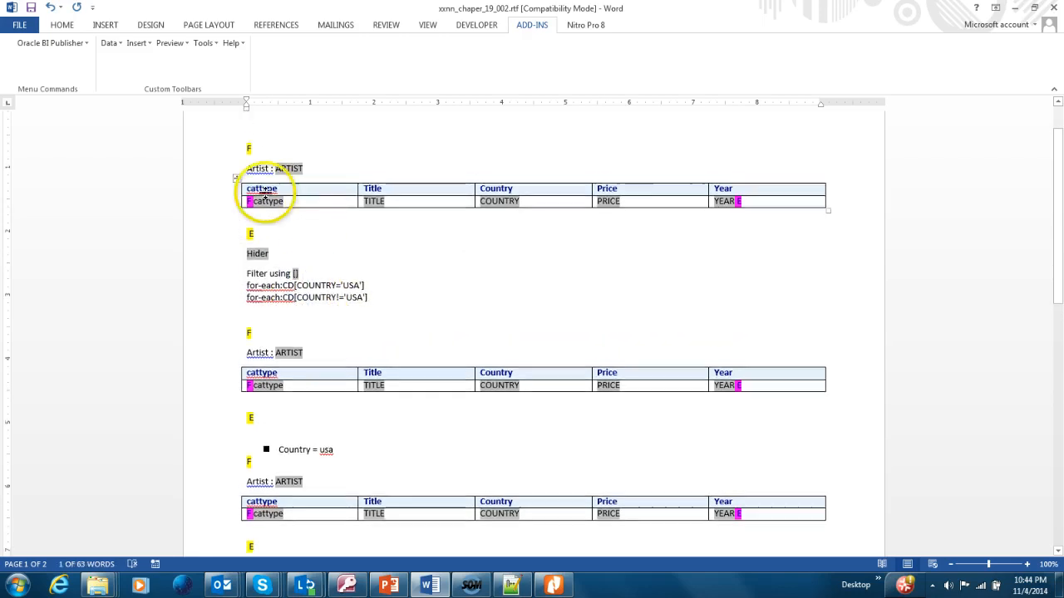
drag(244, 147, 278, 227)
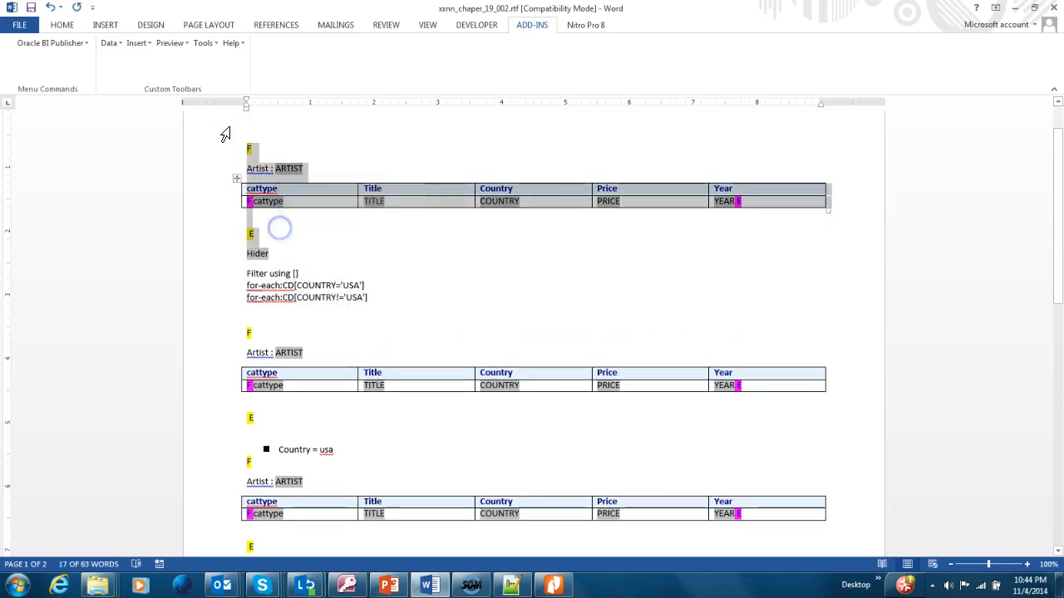
click(205, 44)
click(212, 57)
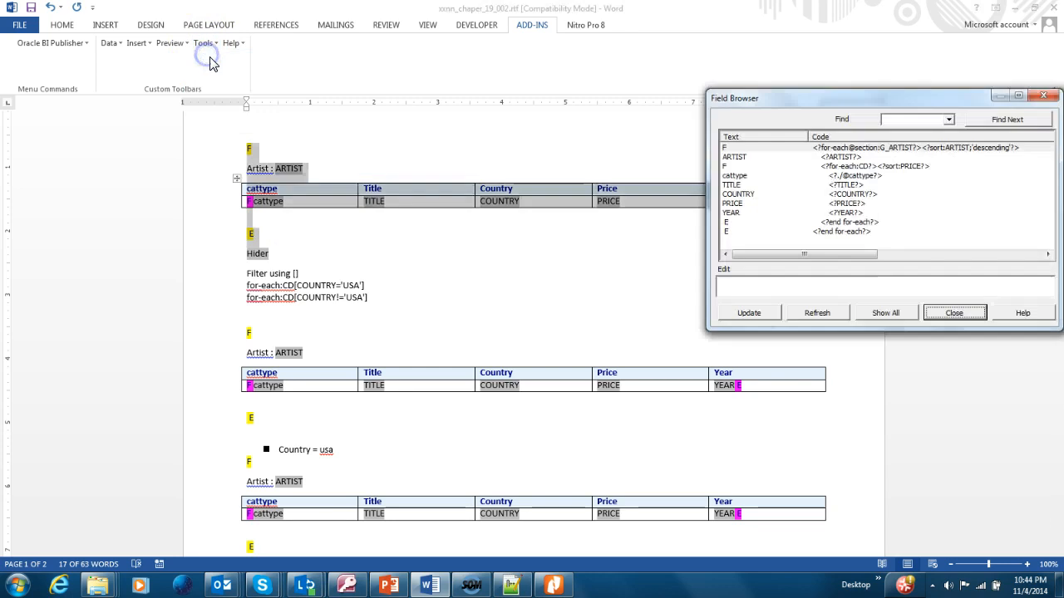
click(869, 149)
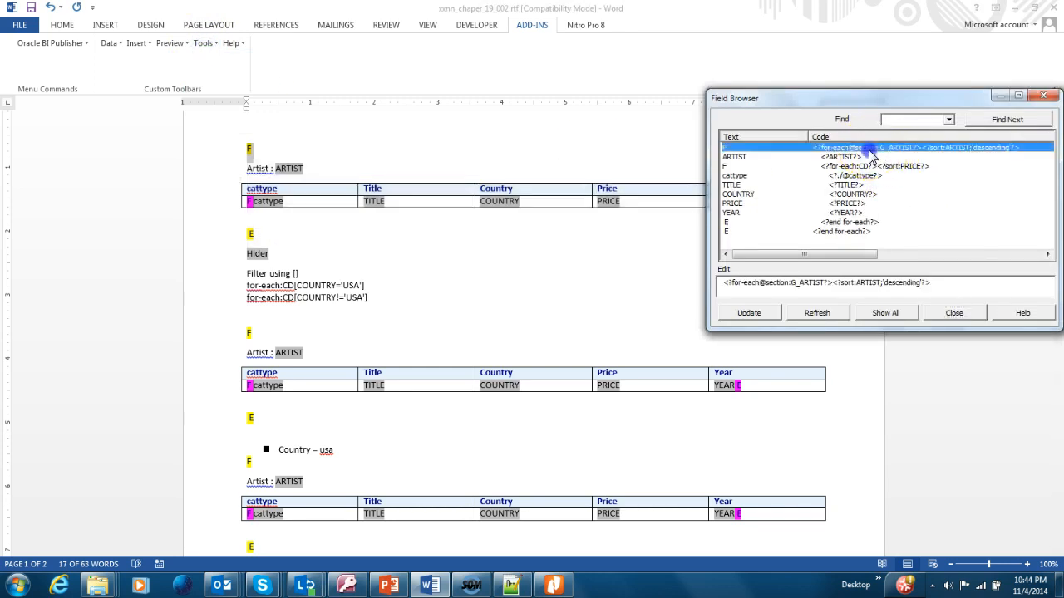
click(869, 166)
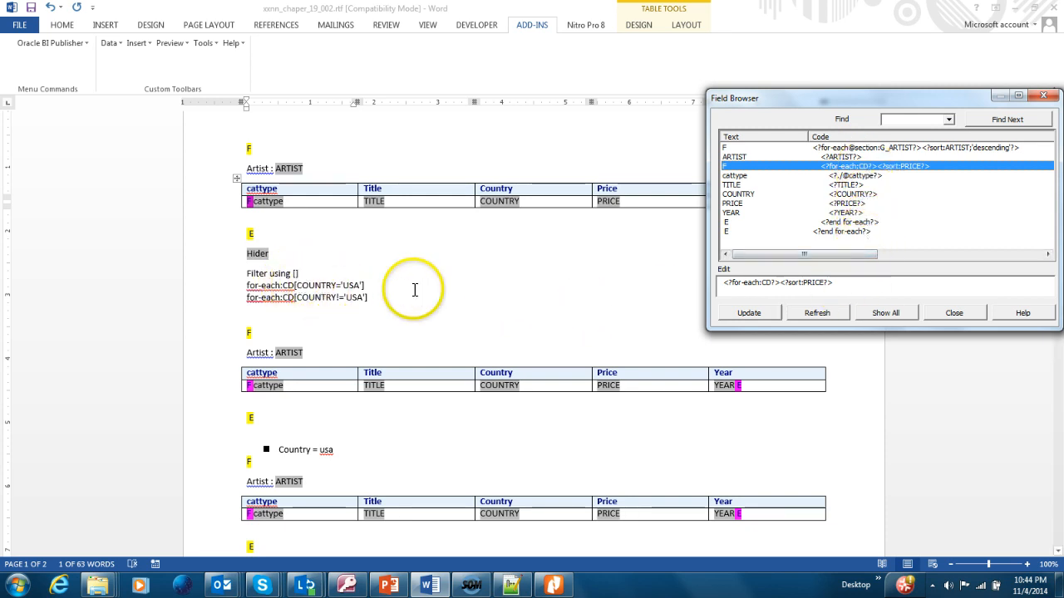
click(856, 195)
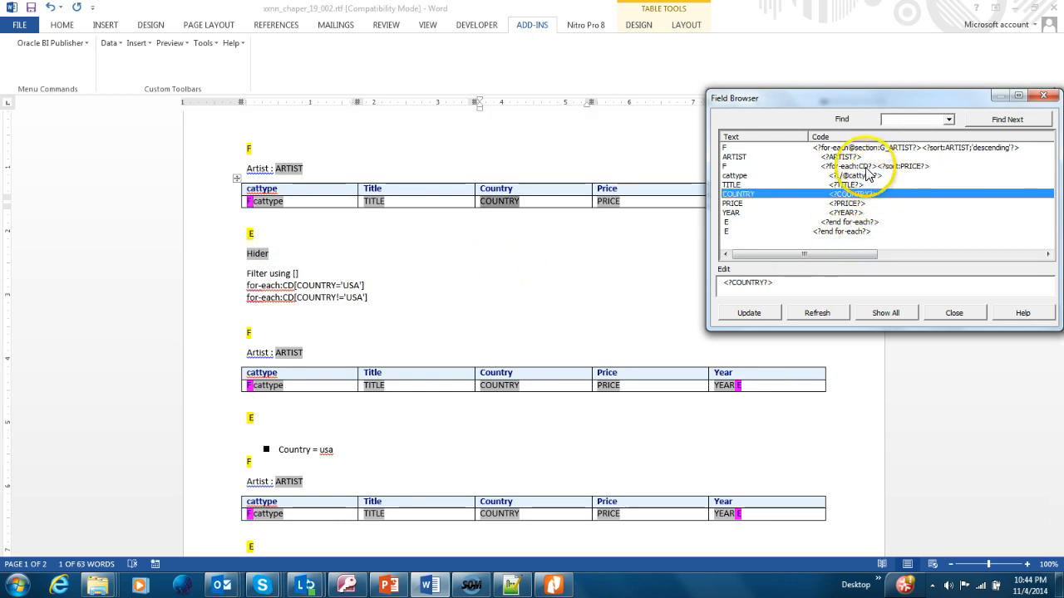
Step: Change the first table's inner loop code to for-each:CD[COUNTRY='USA'], update the field and close the Field Browser
click(869, 166)
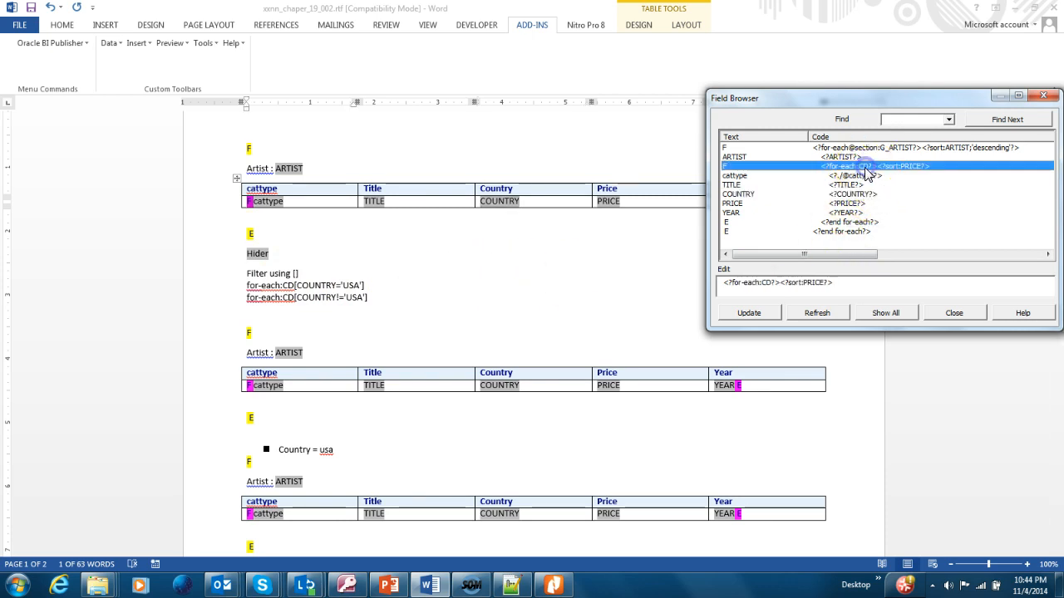
click(775, 283)
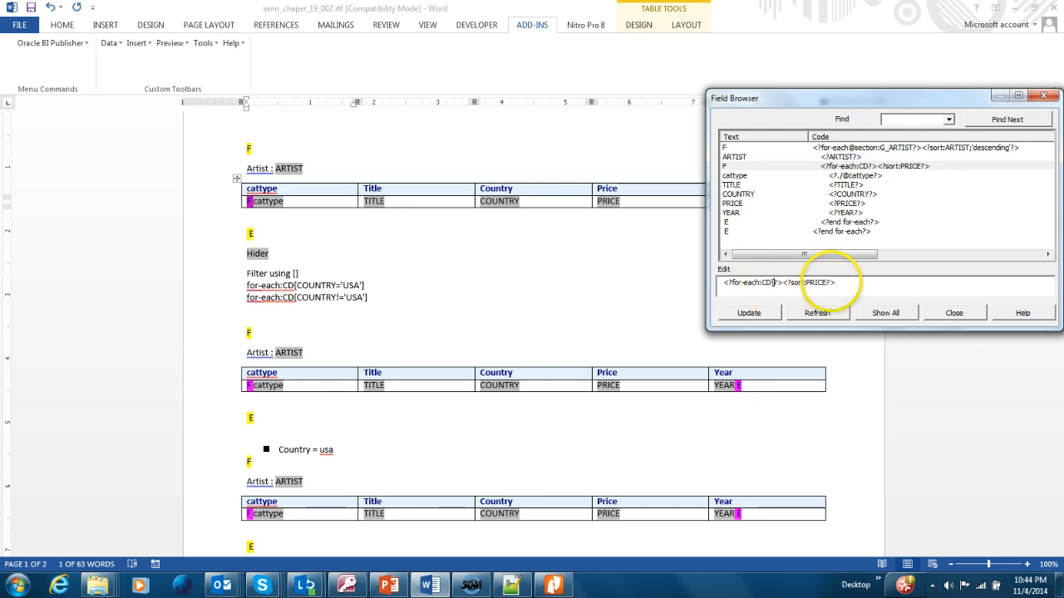
key(BackSpace)
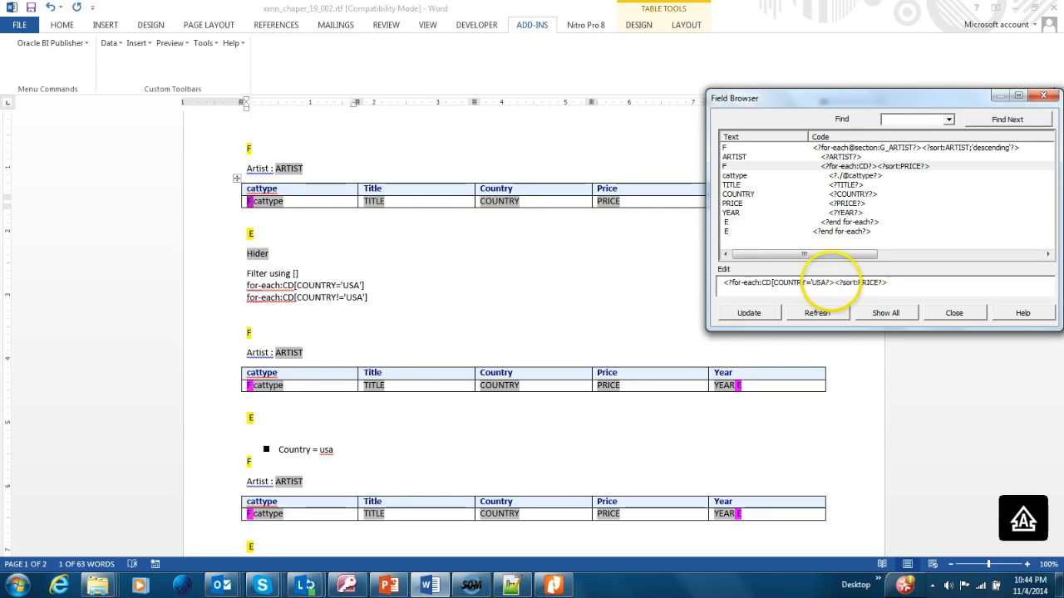
click(830, 282)
text(])
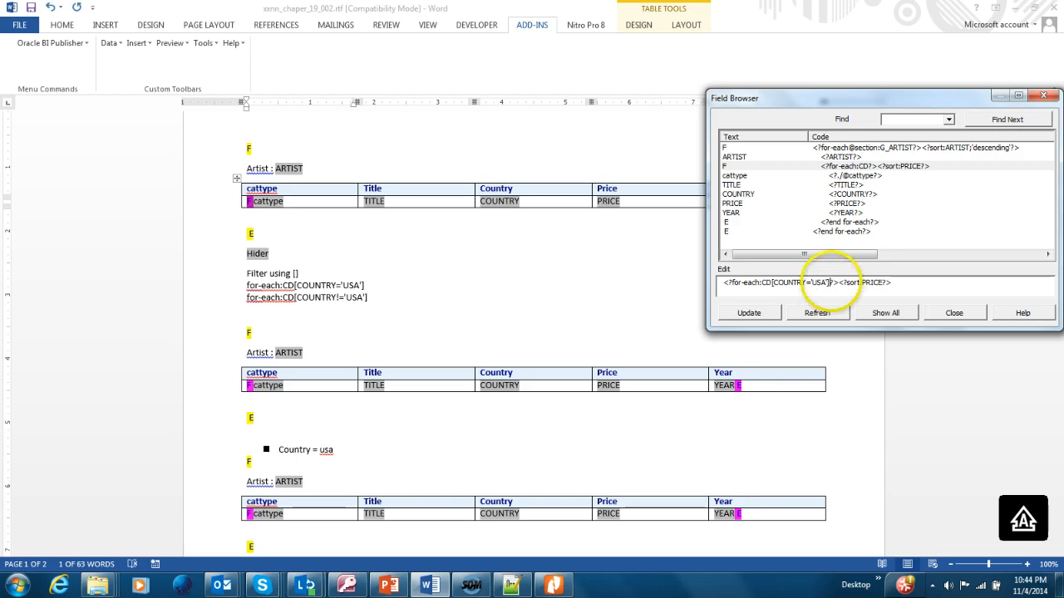
click(746, 313)
click(952, 311)
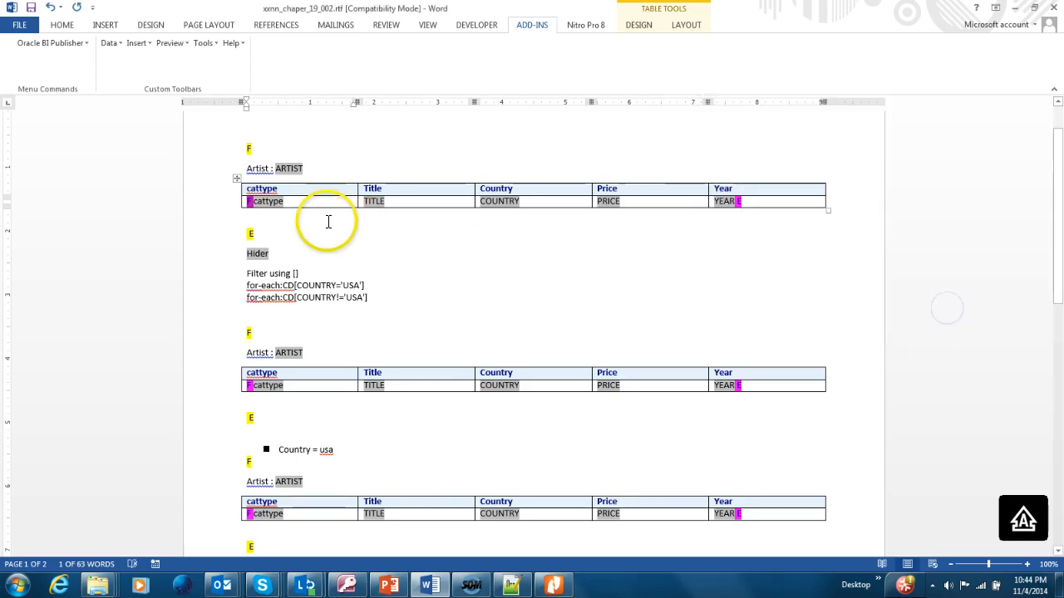
Step: Preview the template as a PDF and check the filtered CD rows on both artist pages
click(297, 238)
click(177, 42)
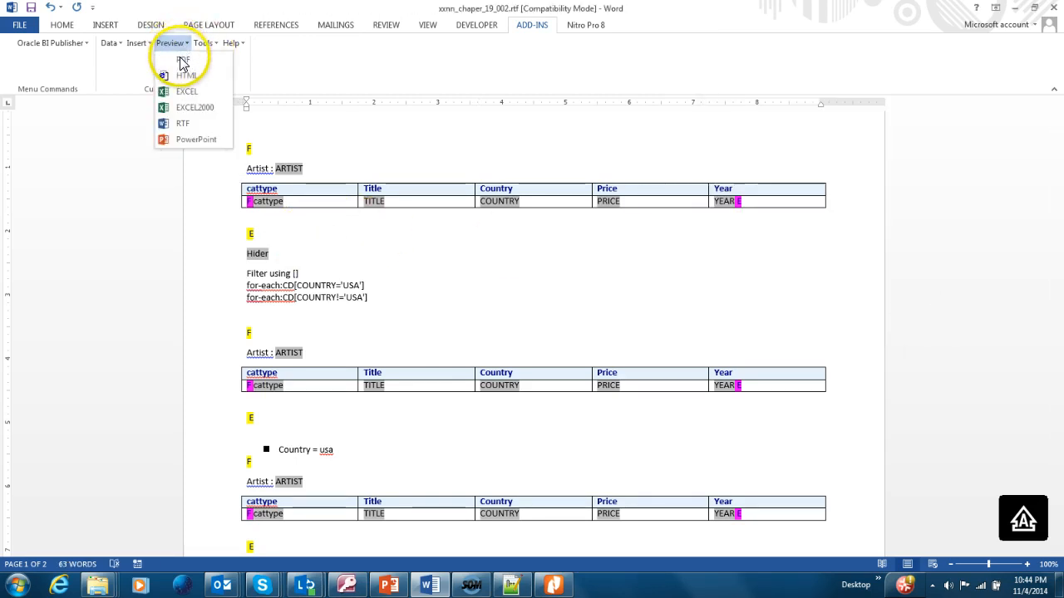
click(183, 62)
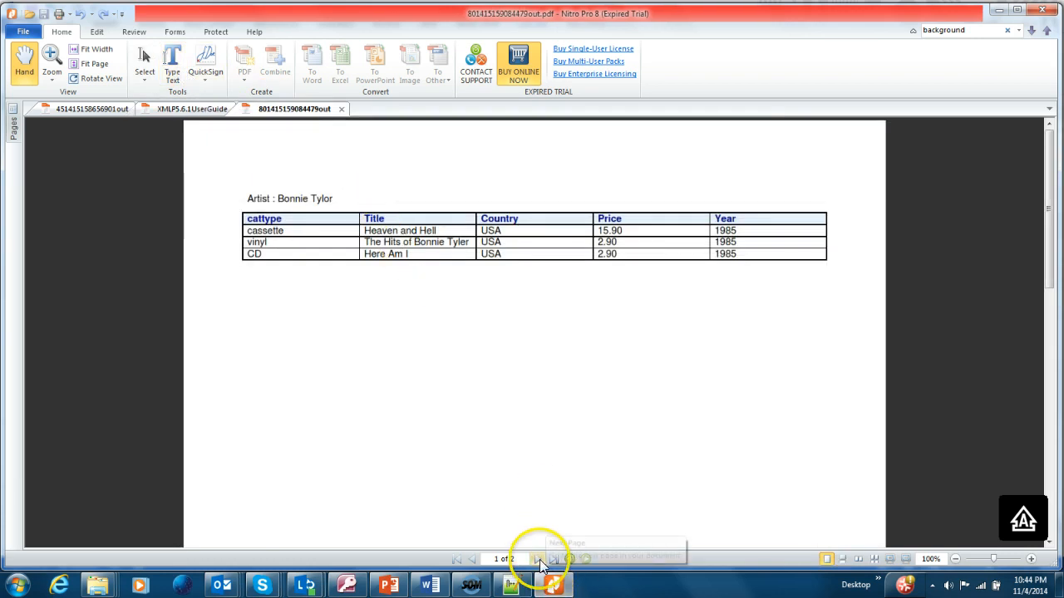
click(539, 560)
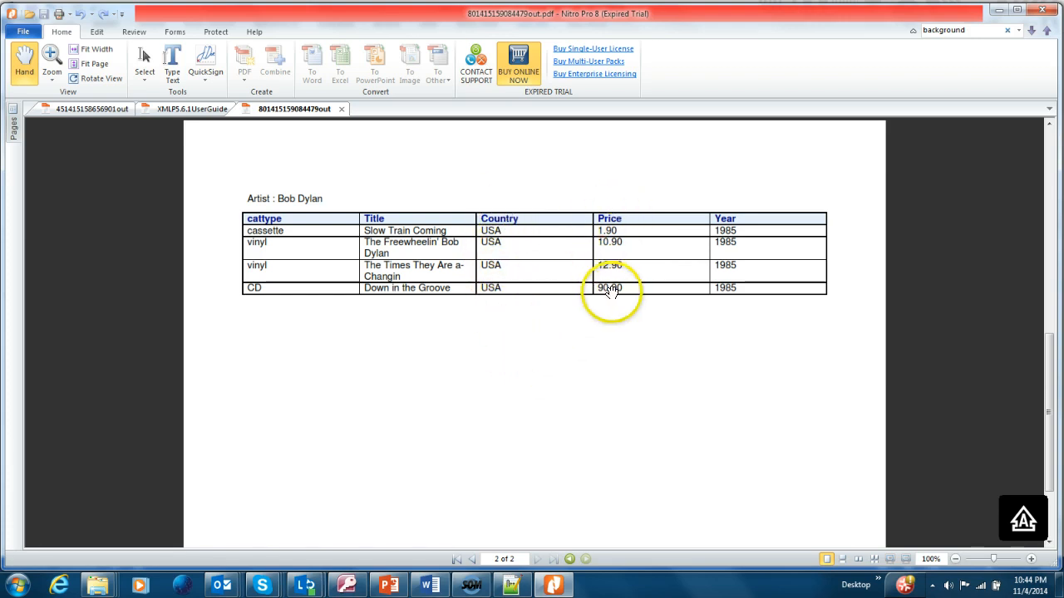
scroll(609, 279, up, 5)
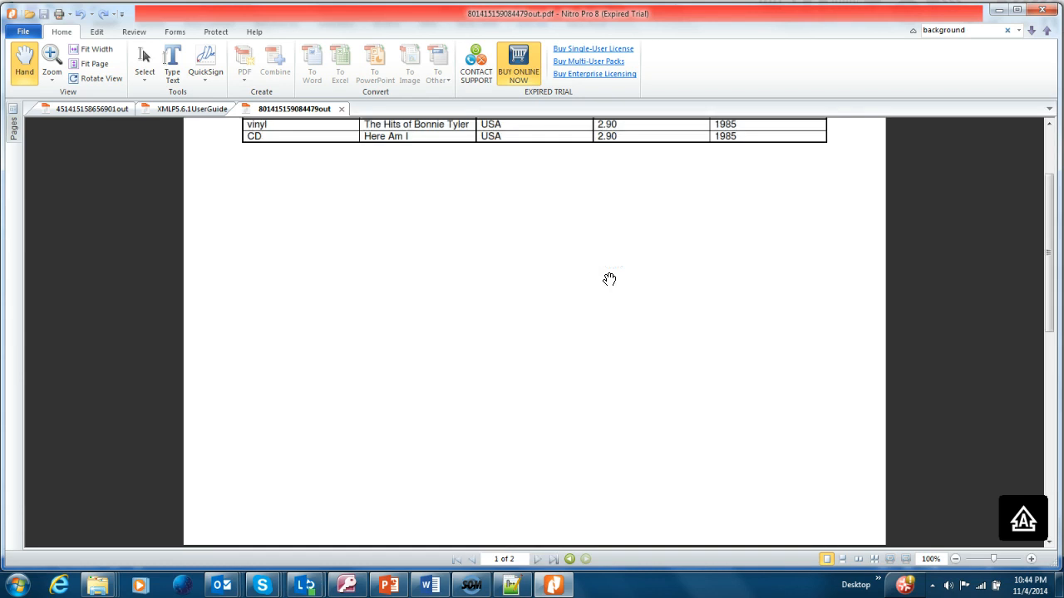
scroll(609, 279, up, 1)
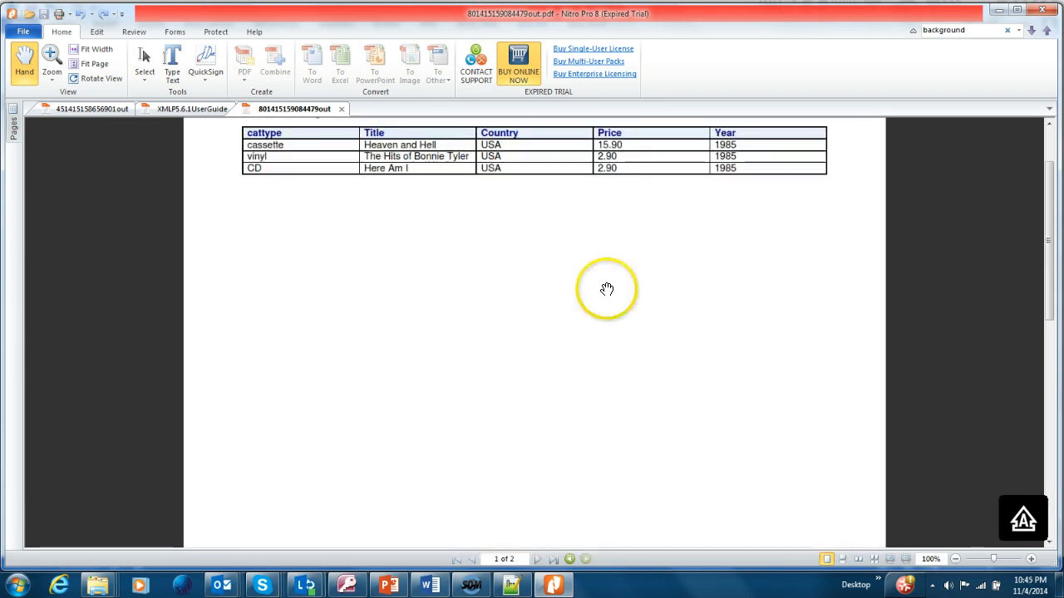
Step: Return to Word and replace the COUNTRY filter in the first table's for-each:CD field with [PRICE<5]
key(alt+Tab)
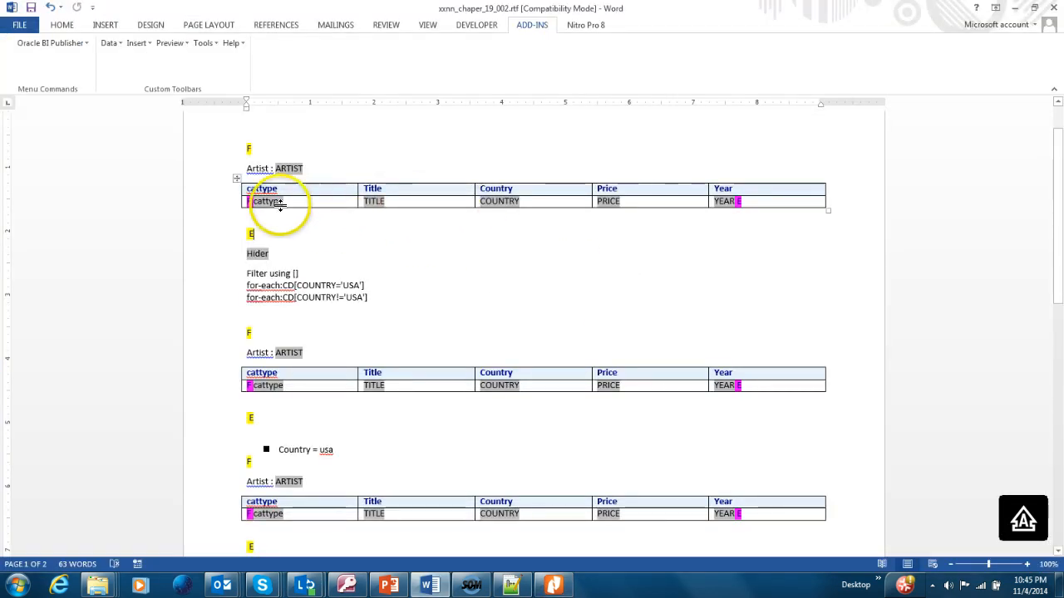
double_click(249, 201)
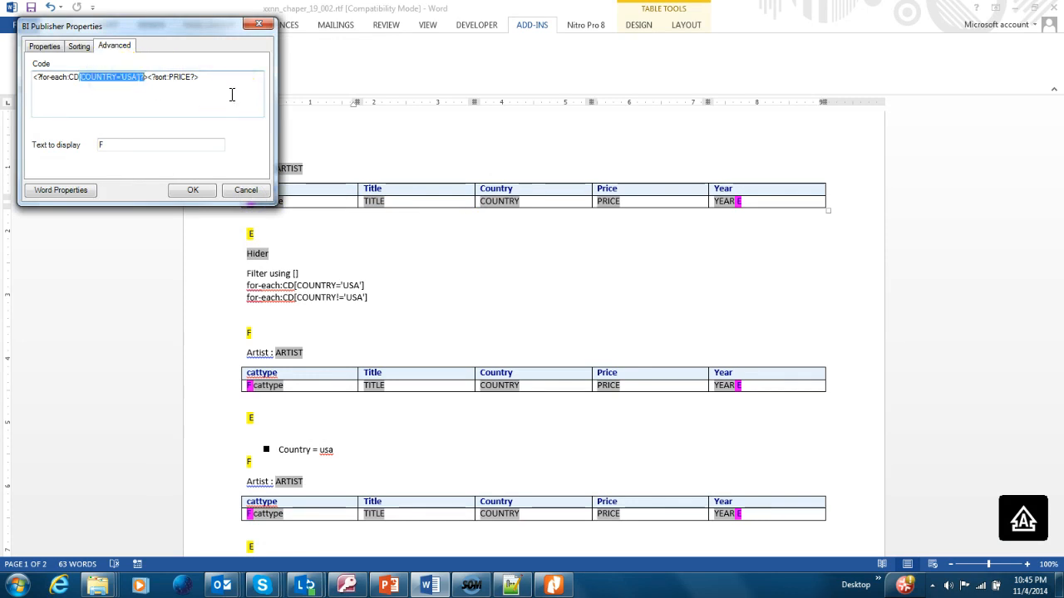
key(Delete)
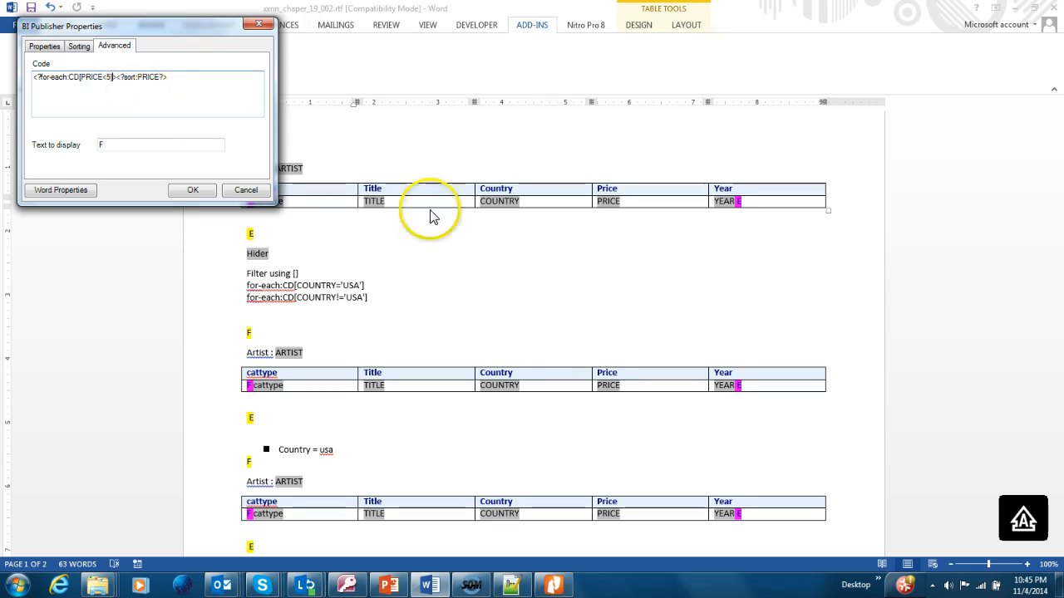
click(200, 192)
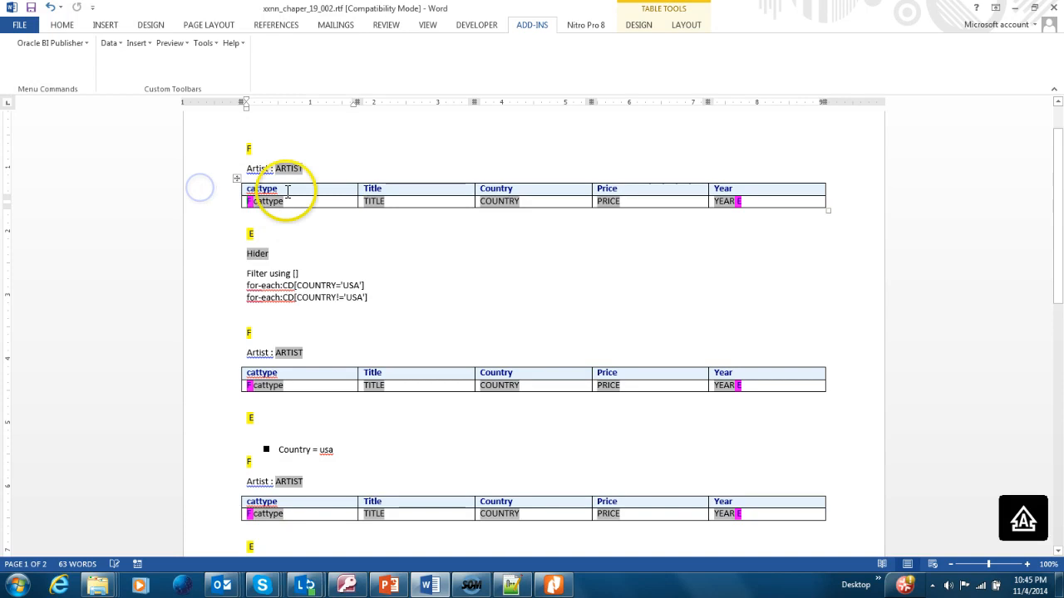
Step: Try to preview the template as a PDF, and check the field codes in the Field Browser
click(173, 42)
click(184, 66)
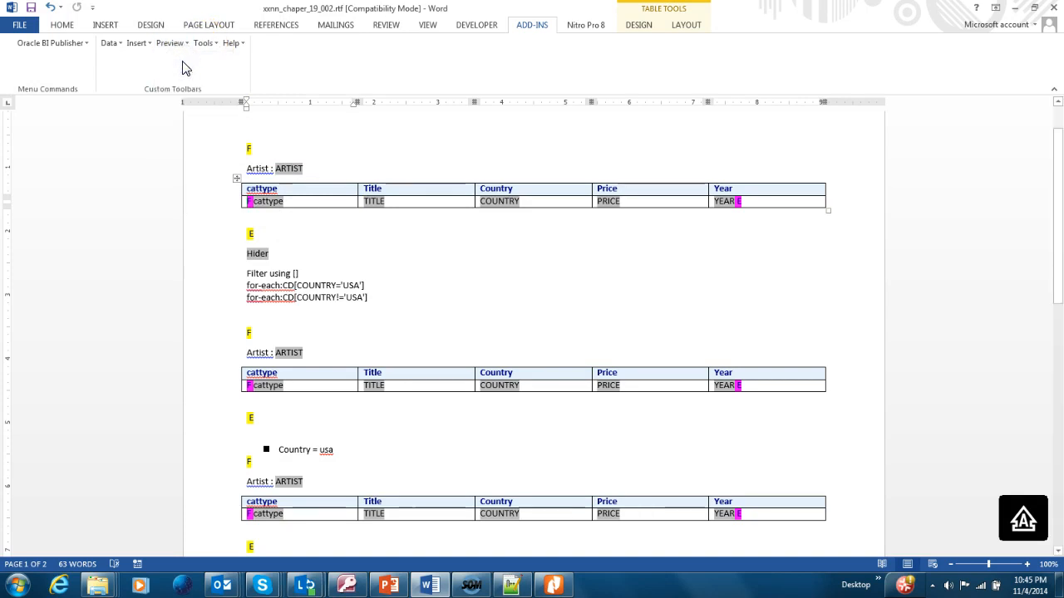
click(576, 230)
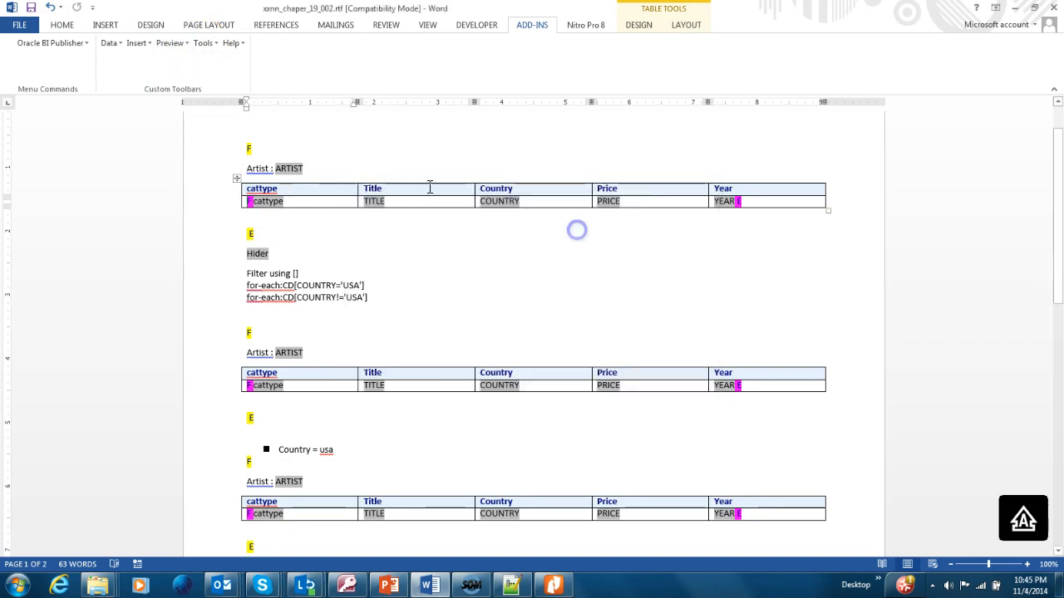
click(173, 43)
click(202, 43)
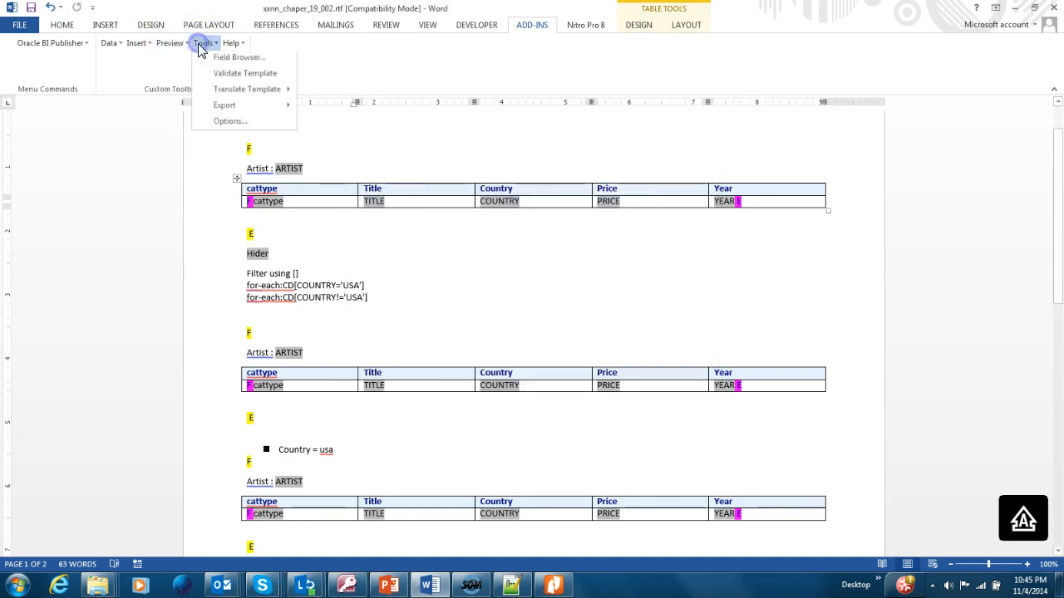
click(209, 58)
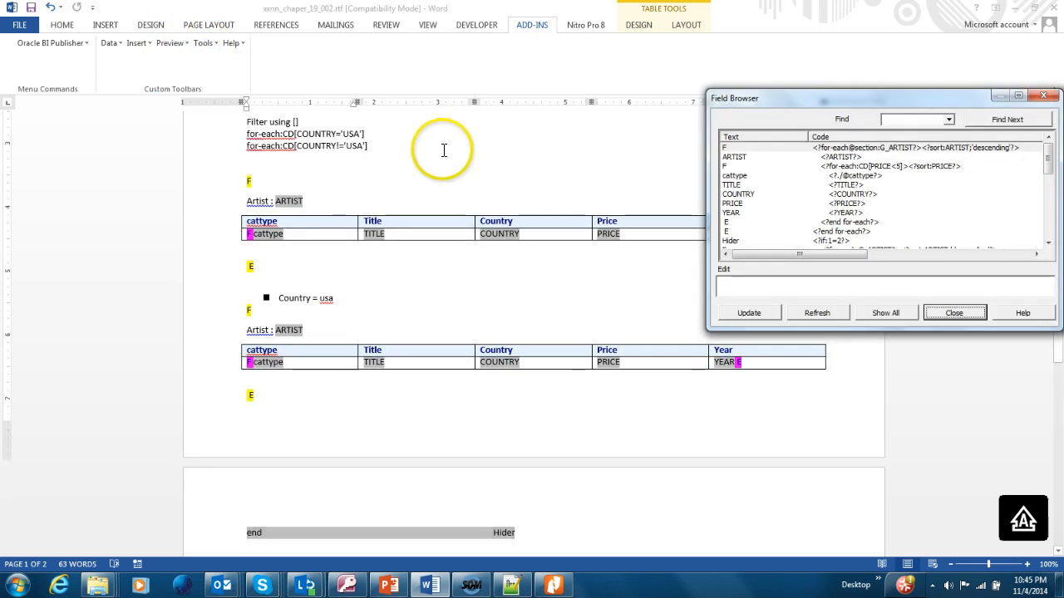
click(978, 313)
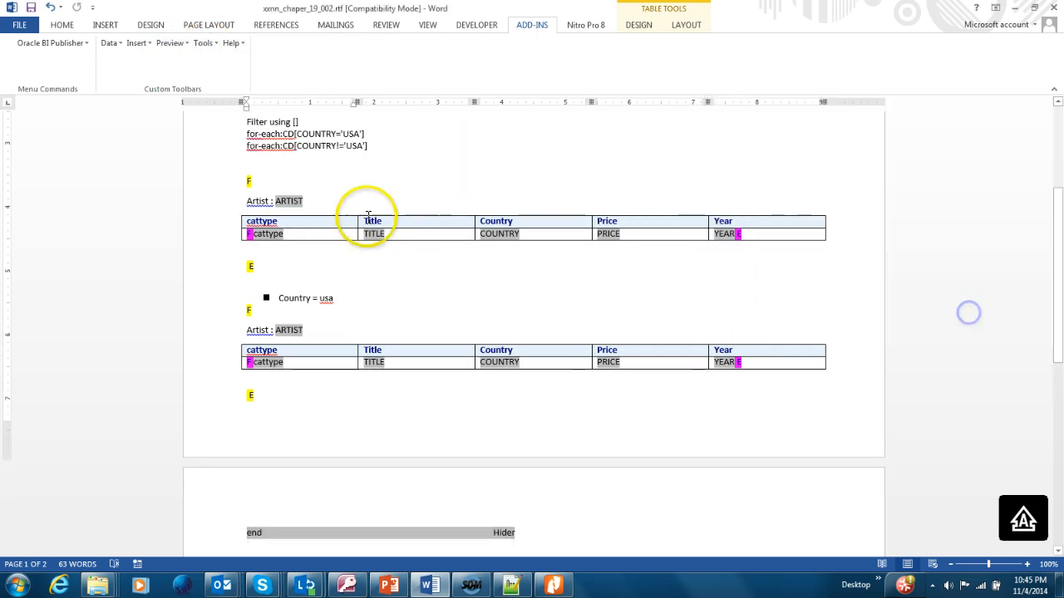
Step: Try the filter [PRICE < 5] in the first table's for-each:CD field code and preview the template as a PDF
scroll(368, 214, up, 4)
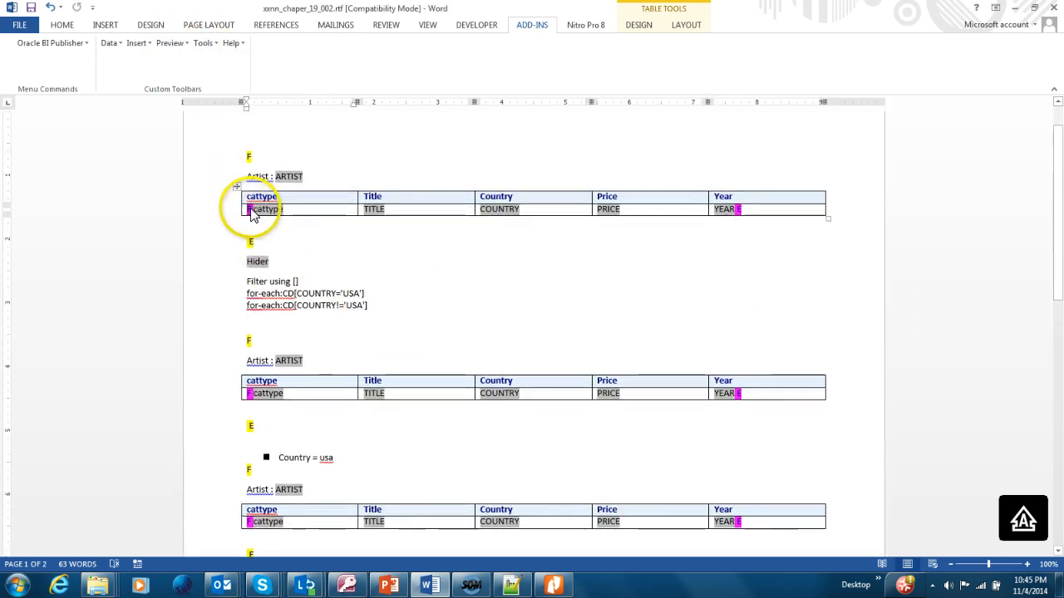
double_click(251, 211)
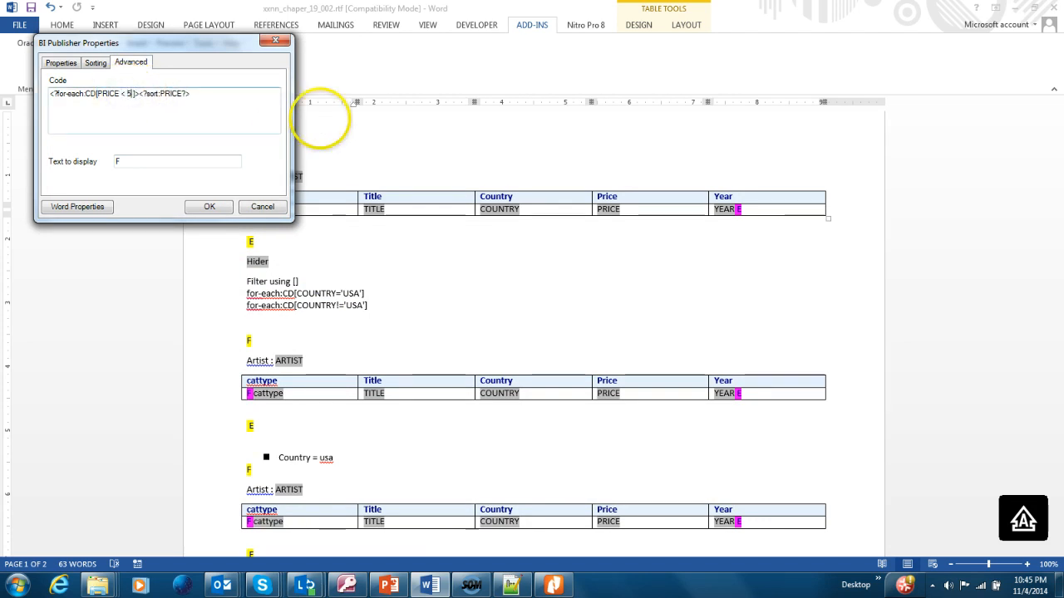
click(207, 210)
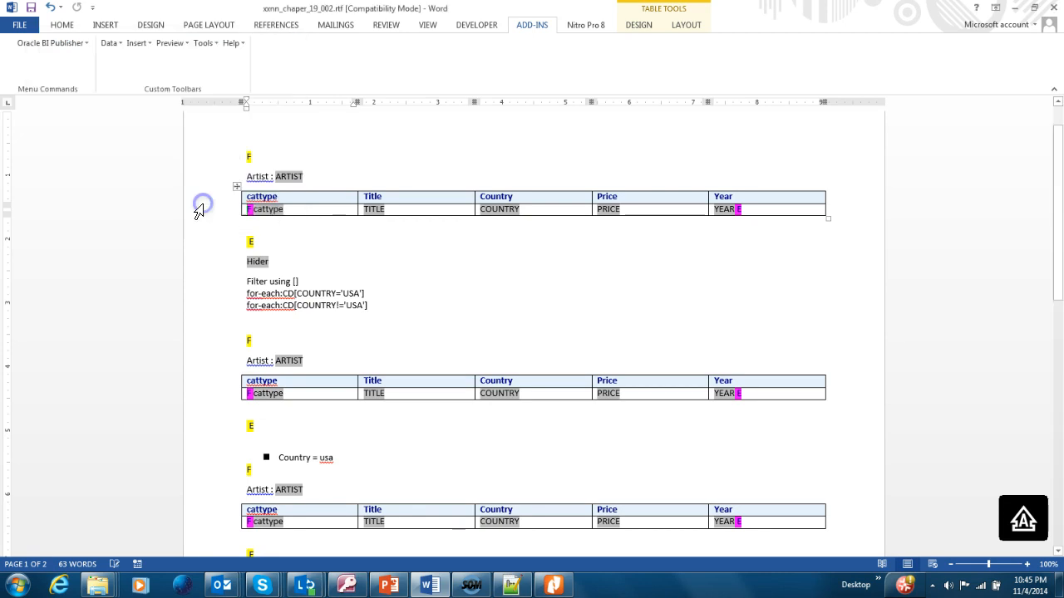
click(170, 43)
click(179, 68)
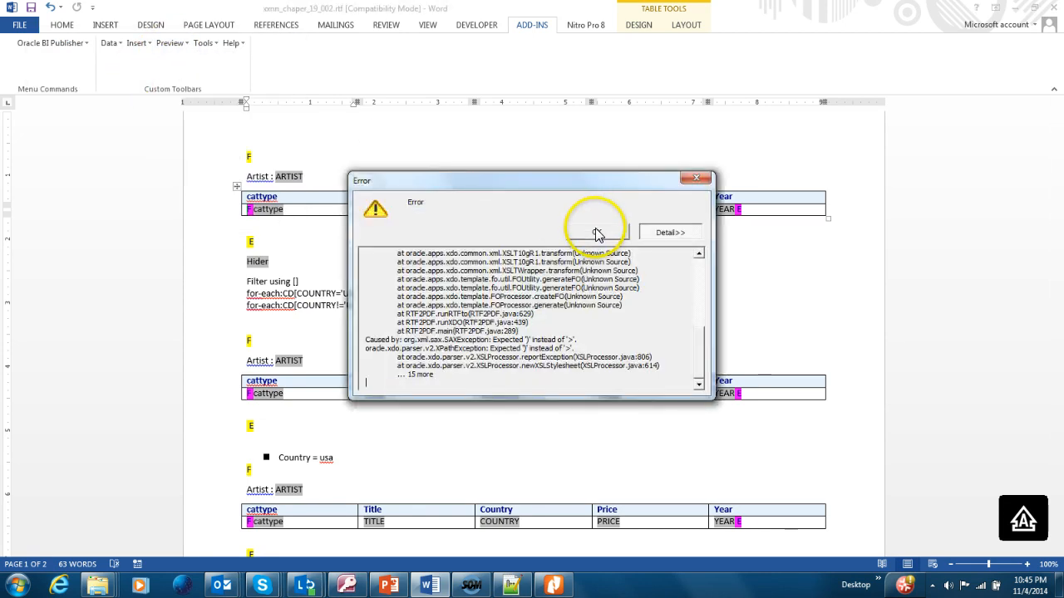
click(596, 233)
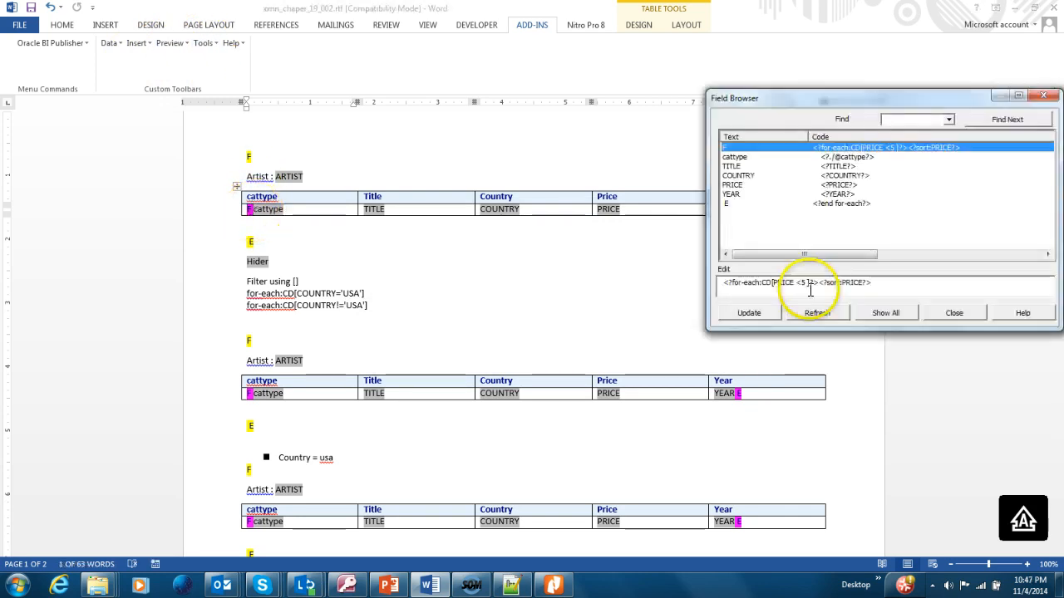
Step: Correct the first table's for-each code to <?for-each:CD[PRICE <5 ]?><?sort:PRICE?>, update the field and close the Field Browser
click(807, 284)
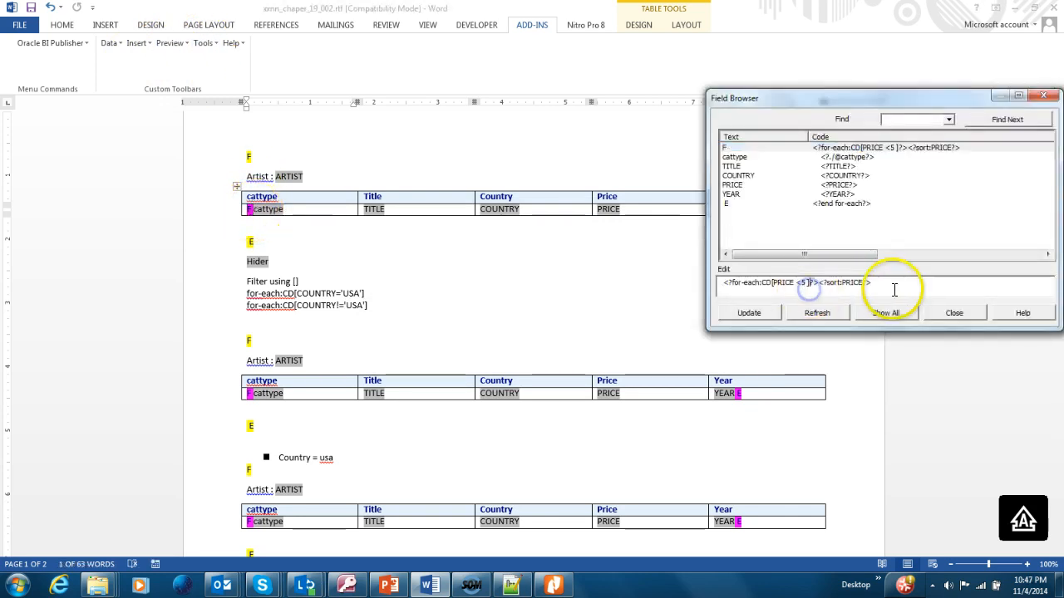
key(Delete)
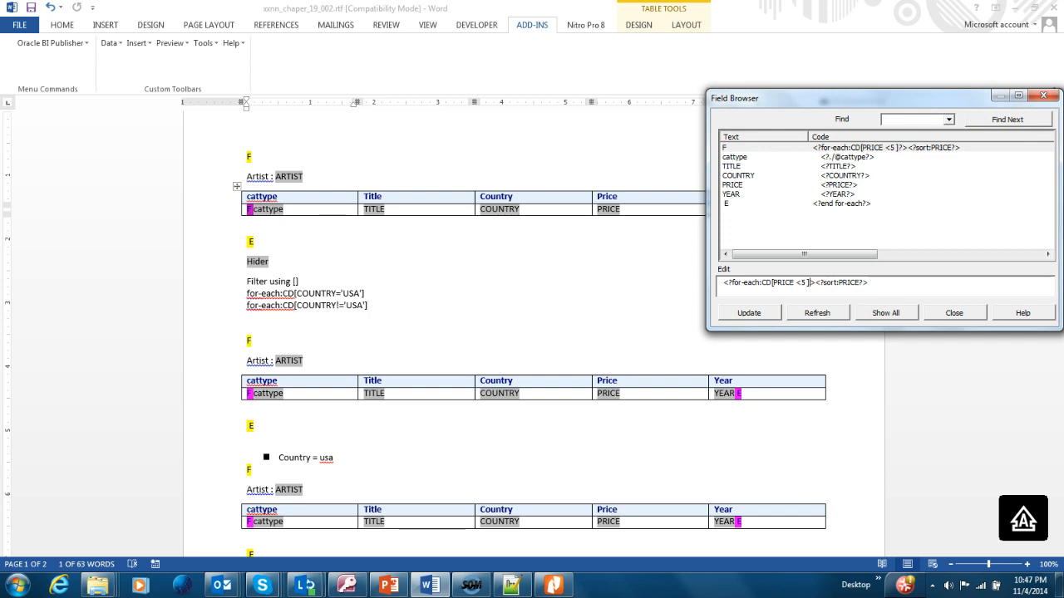
click(753, 313)
click(964, 322)
Step: Preview the template as a PDF and check the CD prices on both artist pages
click(168, 43)
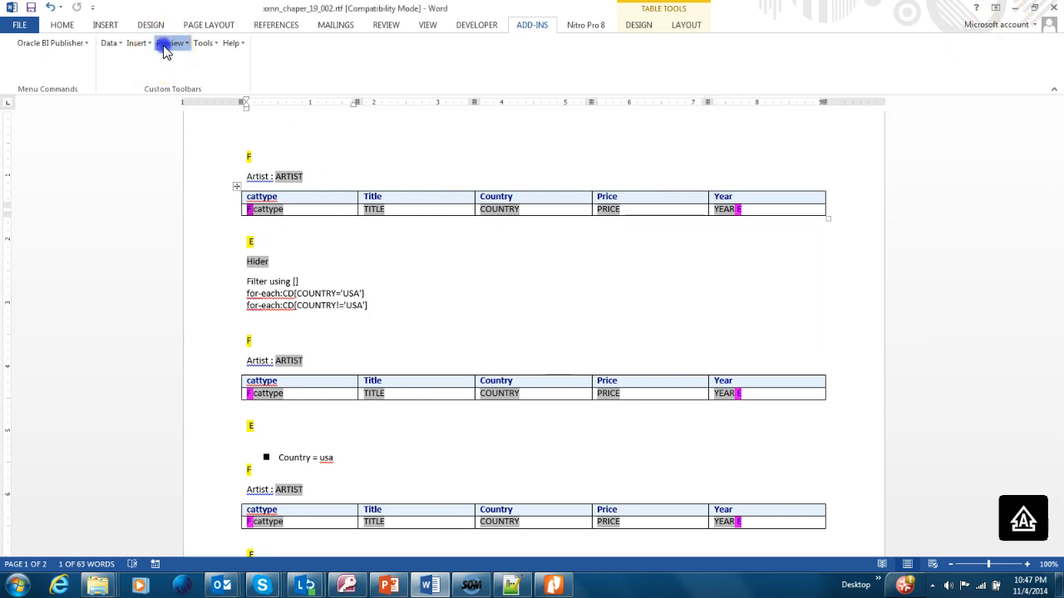
click(178, 67)
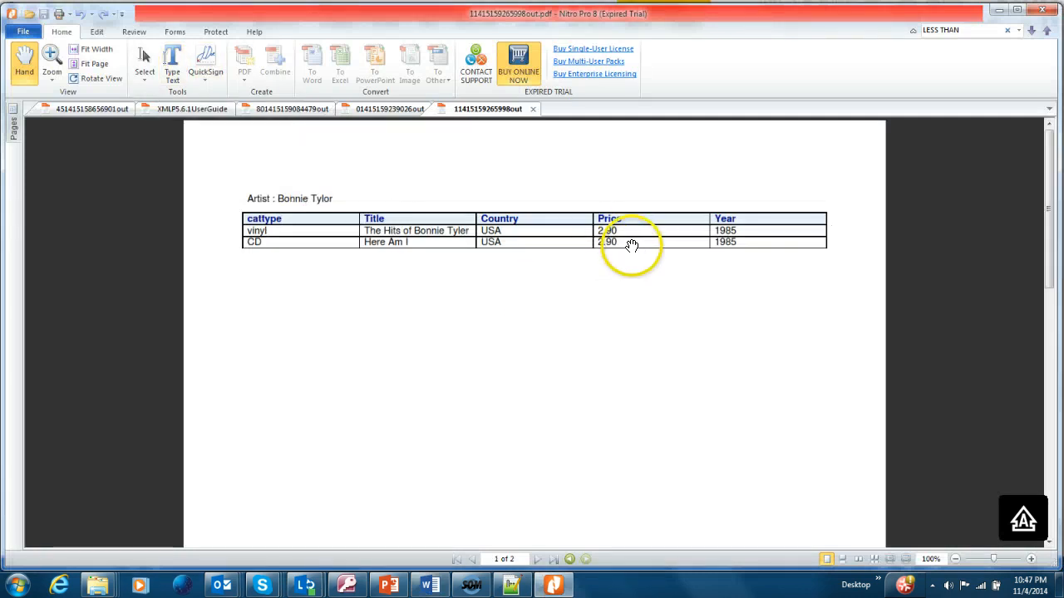
click(538, 560)
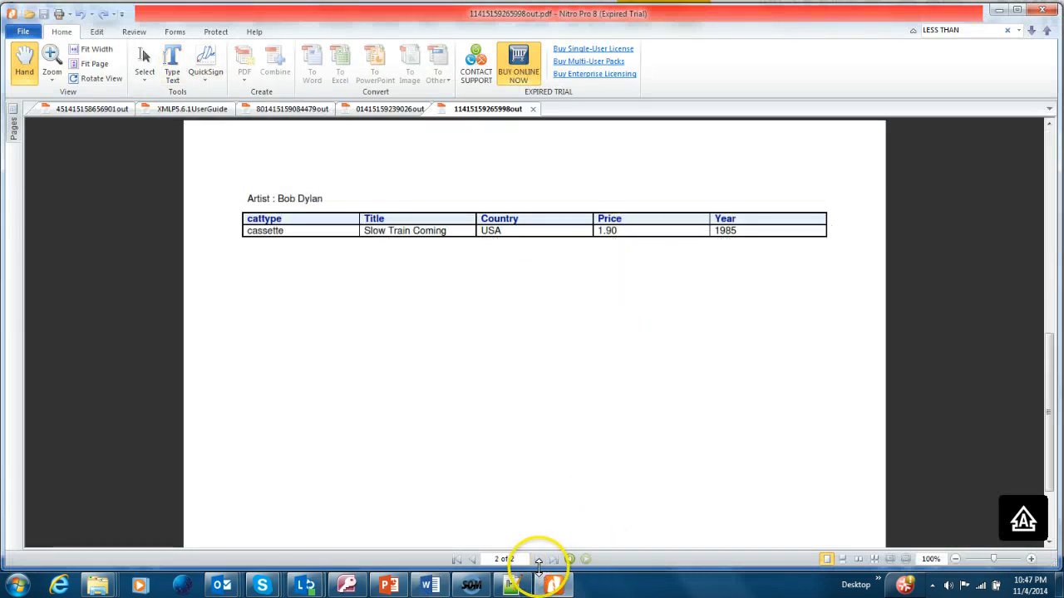
Step: Return to Word, change the first table's for-each:CD filter to PRICE >5, update the field and close the Field Browser
key(alt+Tab)
click(201, 43)
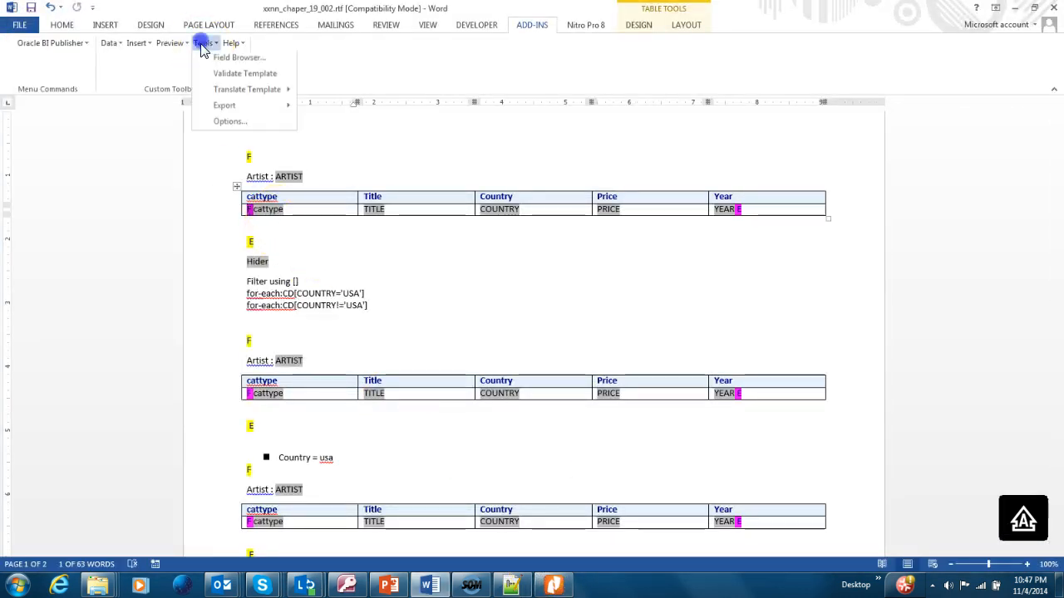
click(208, 57)
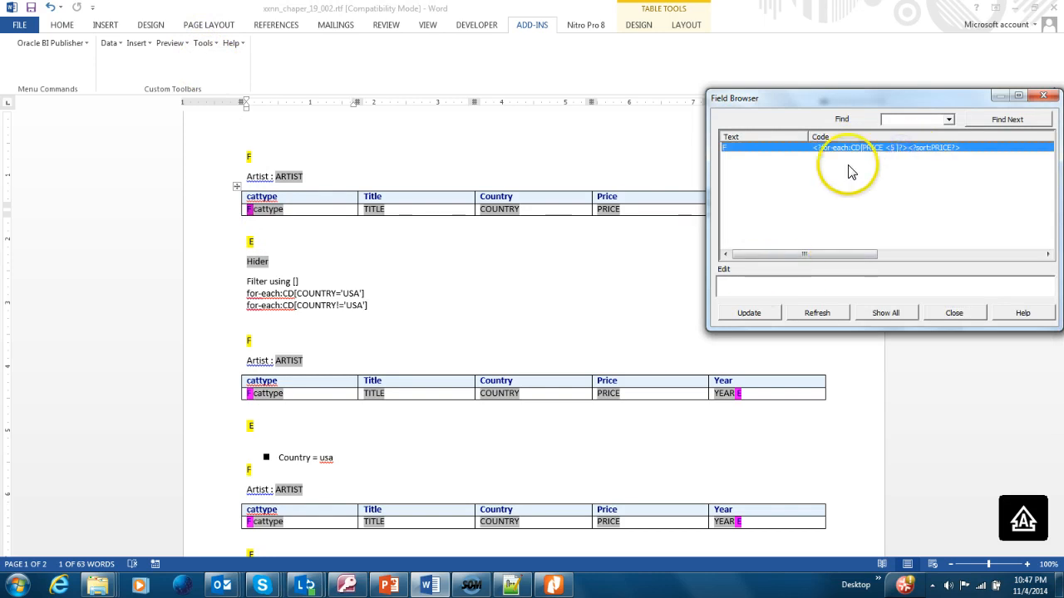
click(863, 156)
click(797, 282)
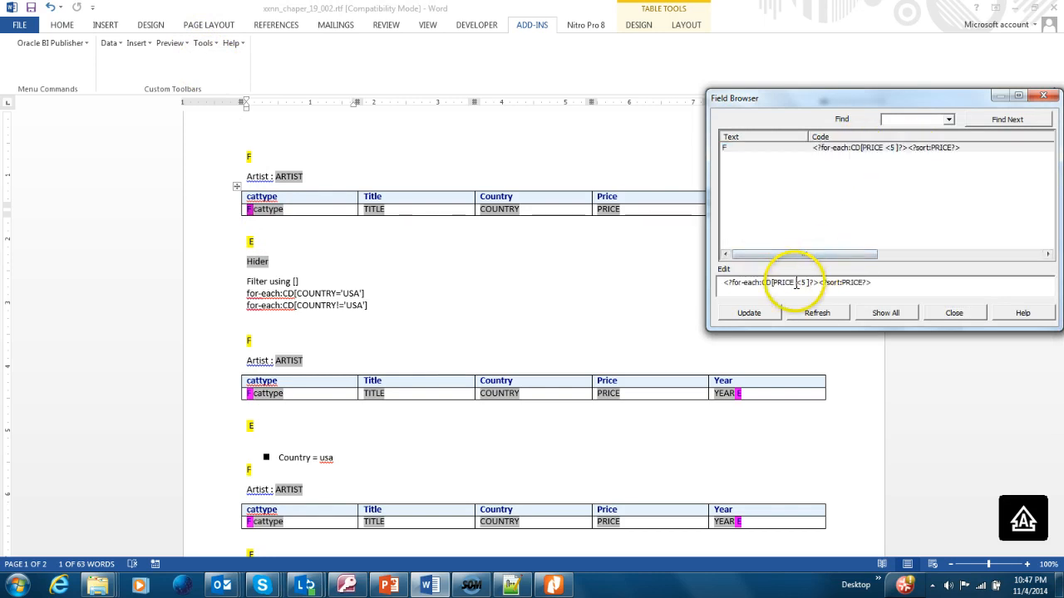
click(748, 312)
click(953, 312)
Step: Preview the template as a PDF with the greater-than price filter and check both artist pages
click(169, 44)
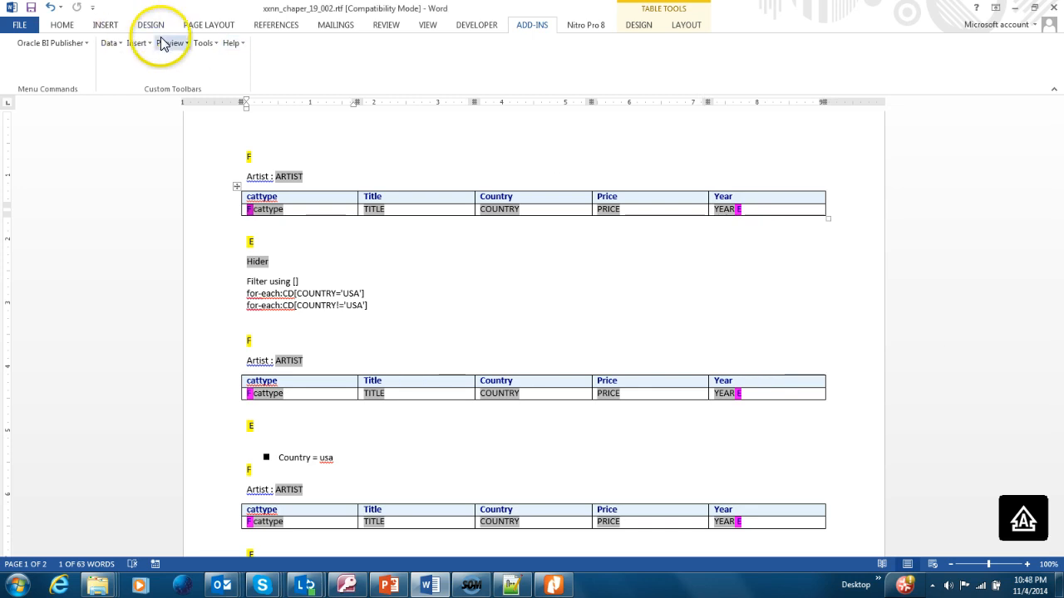
click(182, 64)
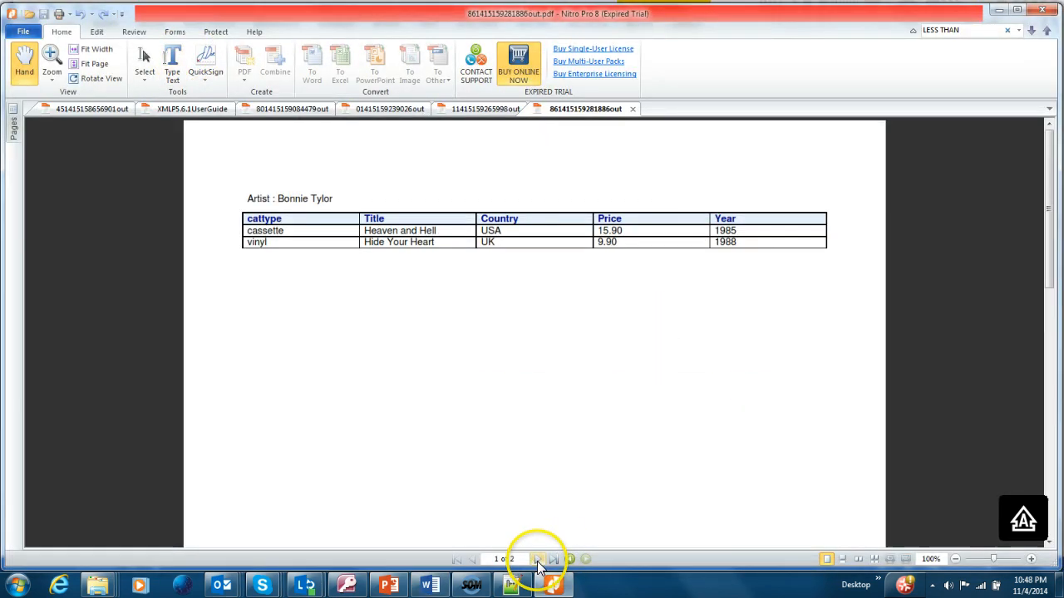
click(538, 560)
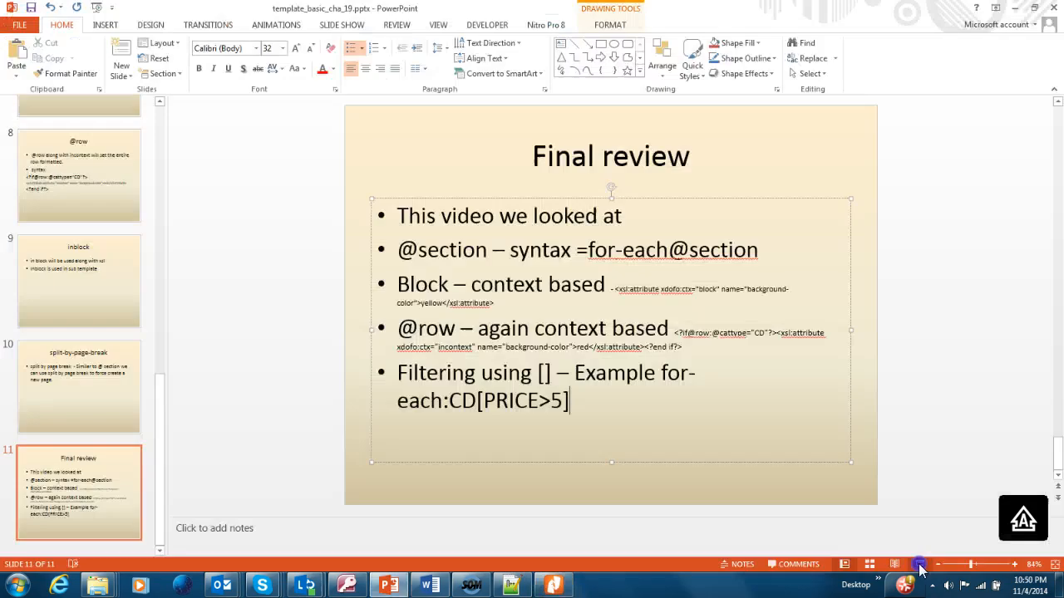
Step: Switch to PowerPoint and present the Final review slide as a full-screen slide show
click(921, 569)
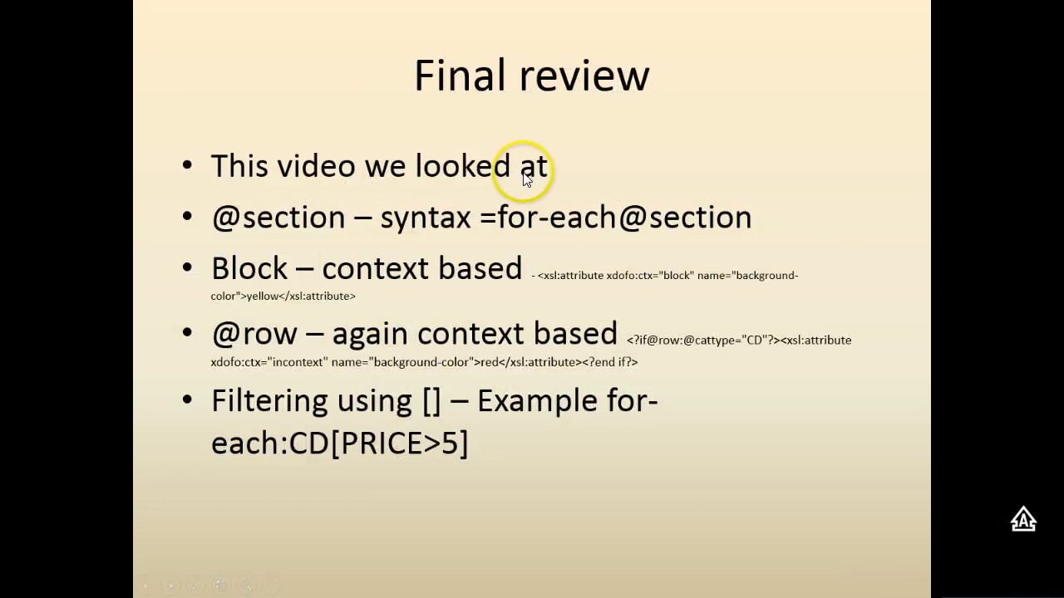